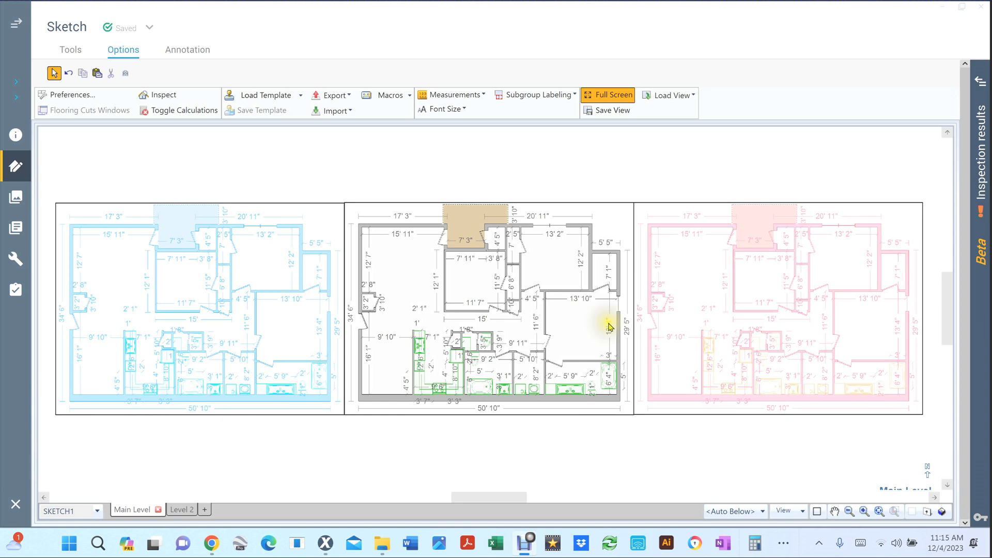
{"action": "left_click_drag", "start_coordinate": [350, 188], "coordinate": [625, 414]}
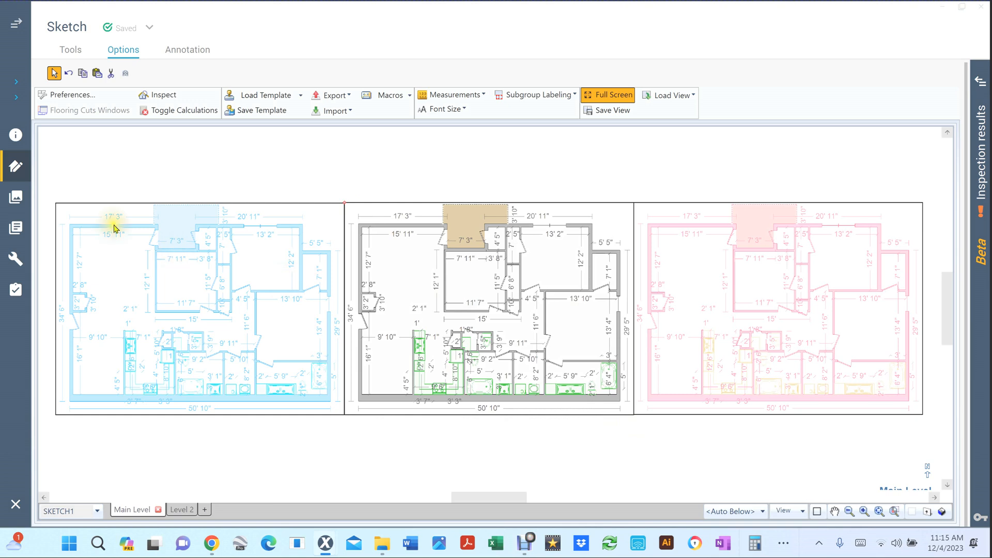
{"action": "left_click_drag", "start_coordinate": [47, 190], "coordinate": [350, 425]}
{"action": "left_click", "coordinate": [263, 249]}
{"action": "left_click", "coordinate": [774, 279]}
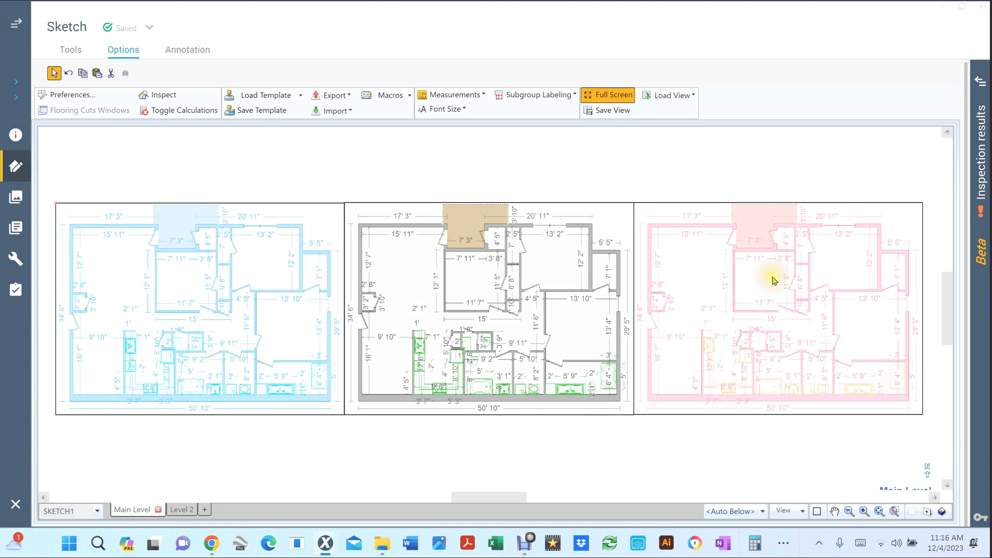
{"action": "left_click", "coordinate": [767, 279]}
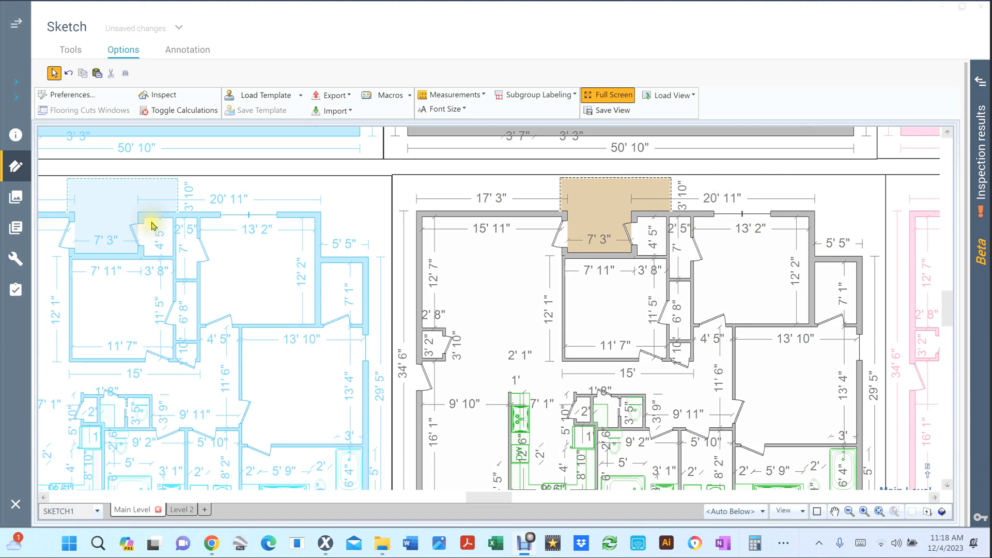
{"action": "scroll", "coordinate": [152, 221], "scroll_direction": "up", "scroll_amount": 2}
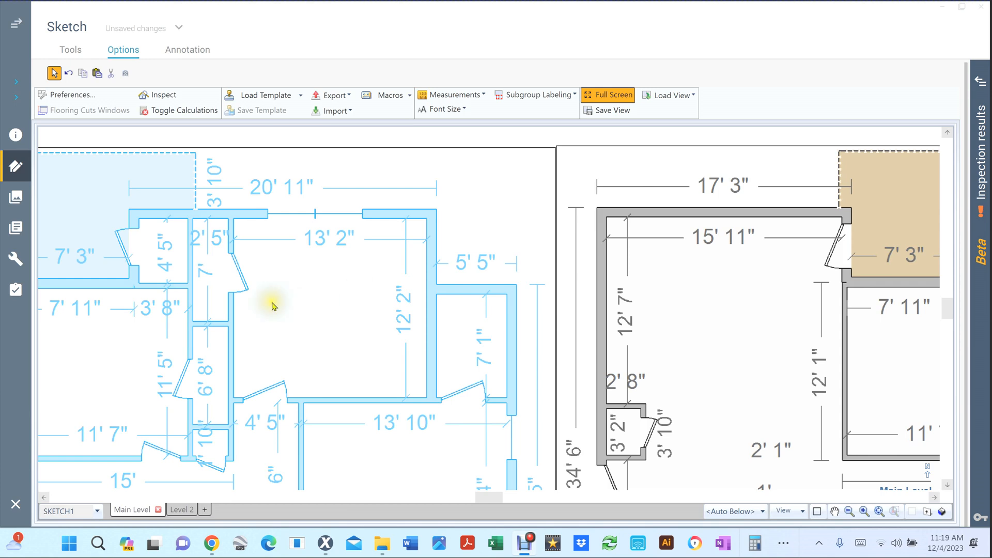
{"action": "left_click", "coordinate": [300, 280]}
{"action": "key", "text": "r"}
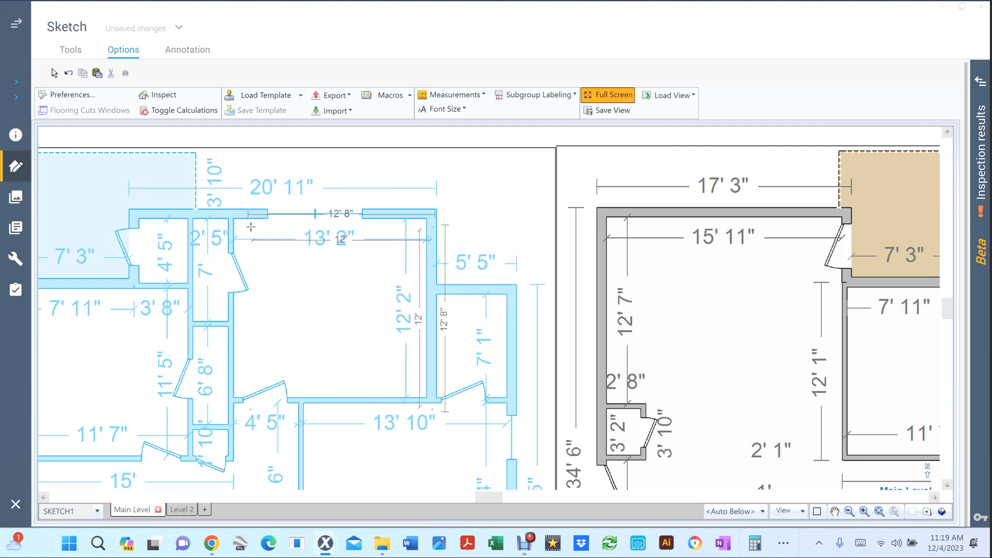
{"action": "key", "text": "Escape"}
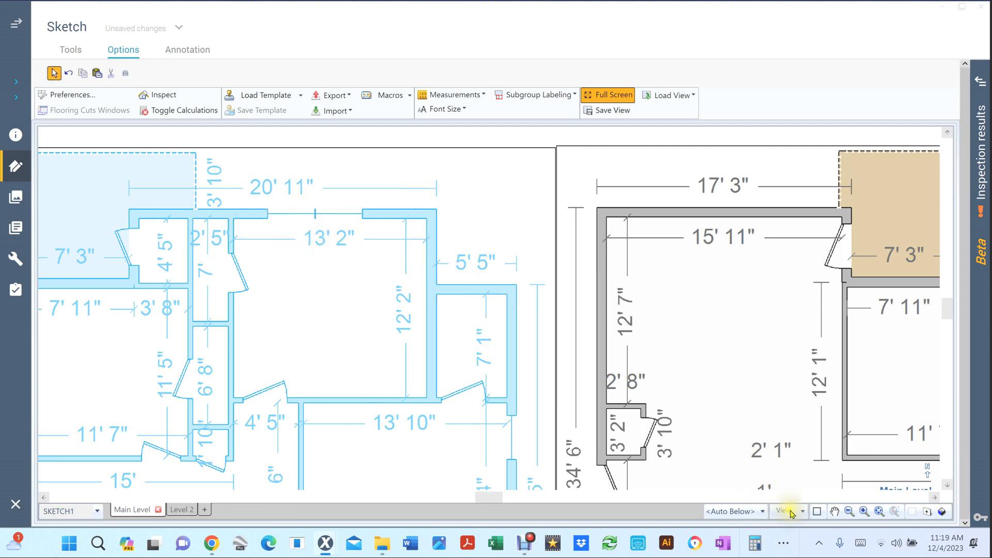
Show the Rooms/Walls layer and the Areas/Blocks/Lines/Points layer in the sketch.
{"action": "left_click", "coordinate": [803, 511]}
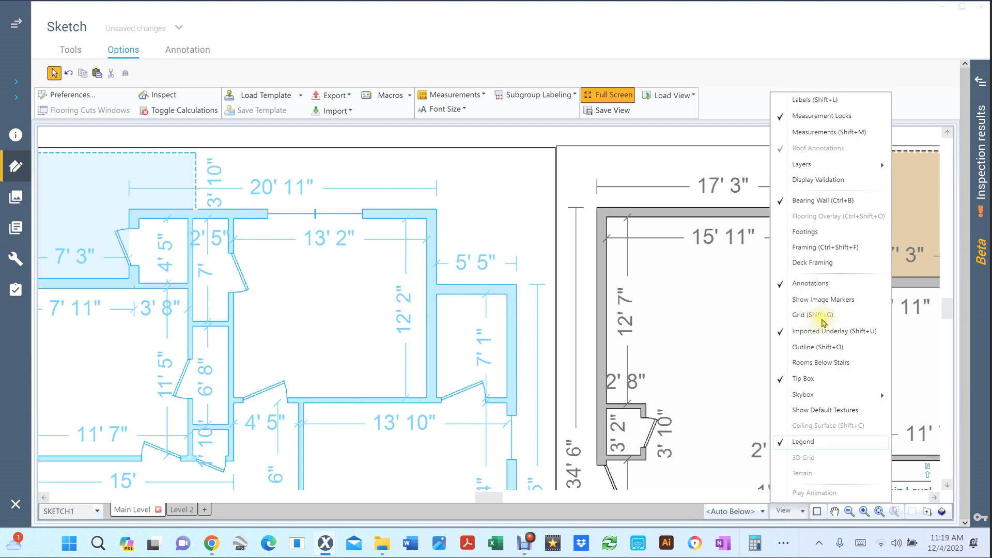
{"action": "mouse_move", "coordinate": [806, 166]}
{"action": "mouse_move", "coordinate": [743, 171]}
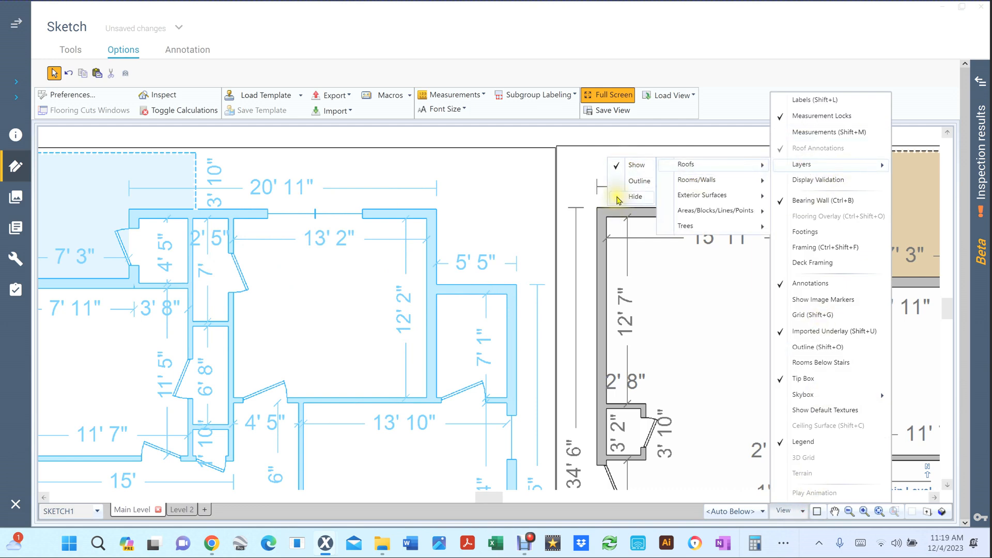
{"action": "mouse_move", "coordinate": [697, 180]}
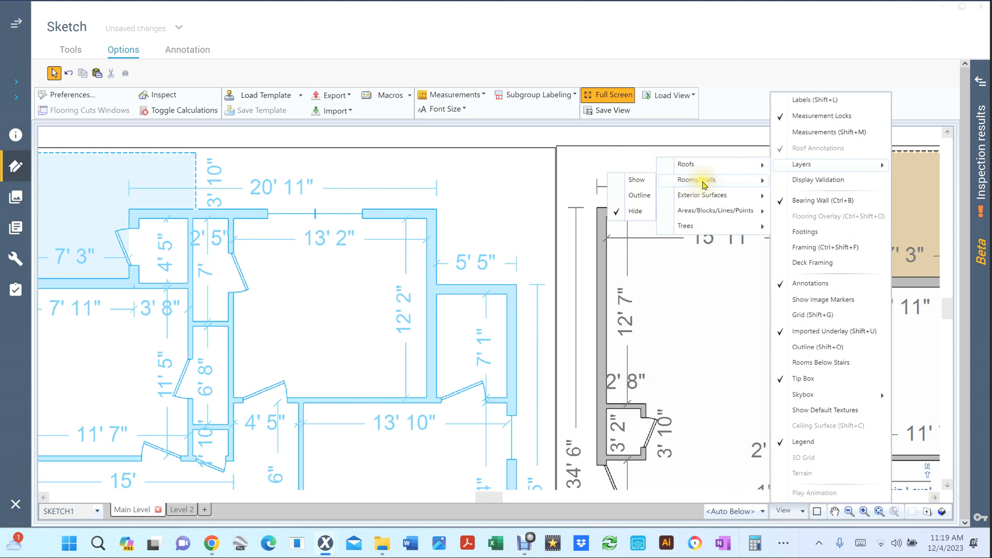
{"action": "left_click", "coordinate": [623, 181]}
{"action": "left_click", "coordinate": [803, 513]}
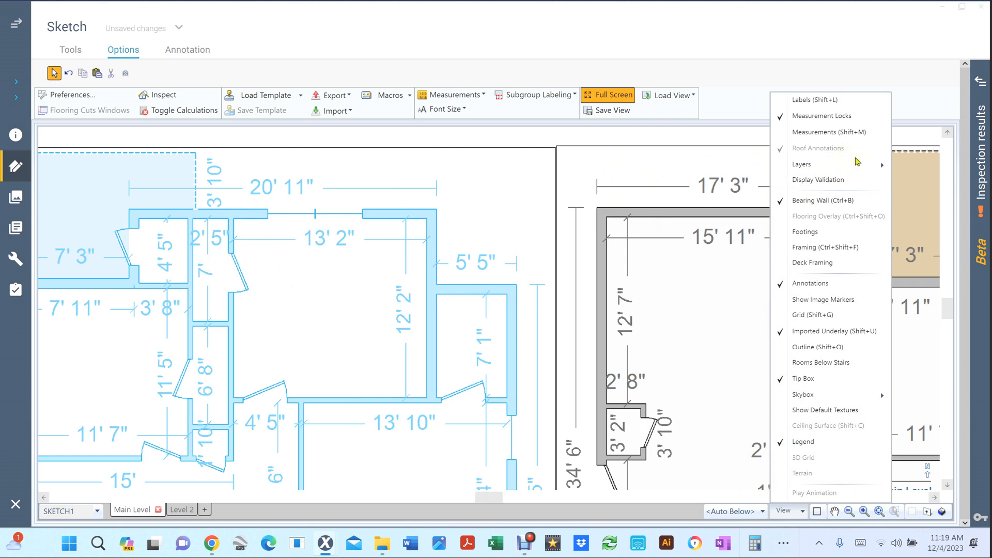
{"action": "mouse_move", "coordinate": [874, 165]}
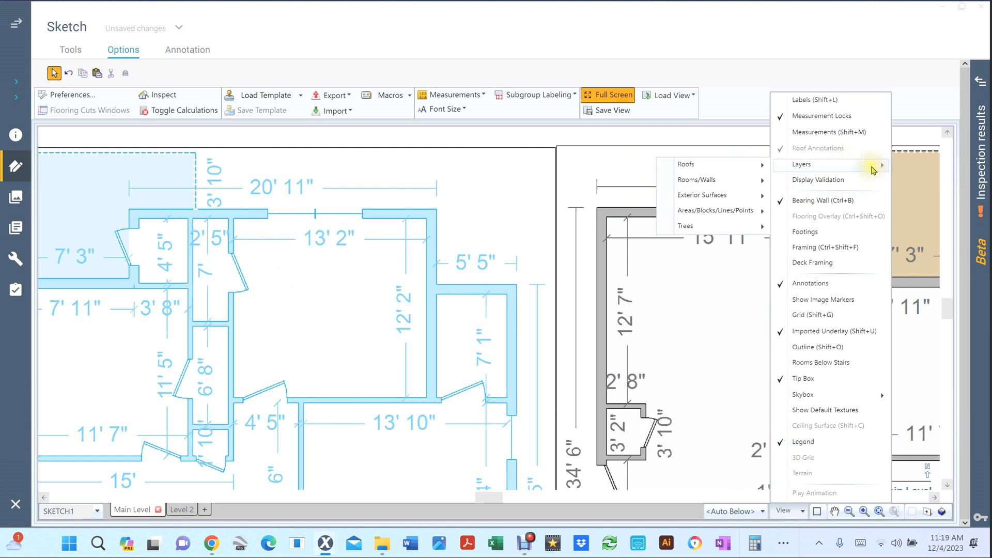
{"action": "mouse_move", "coordinate": [724, 210]}
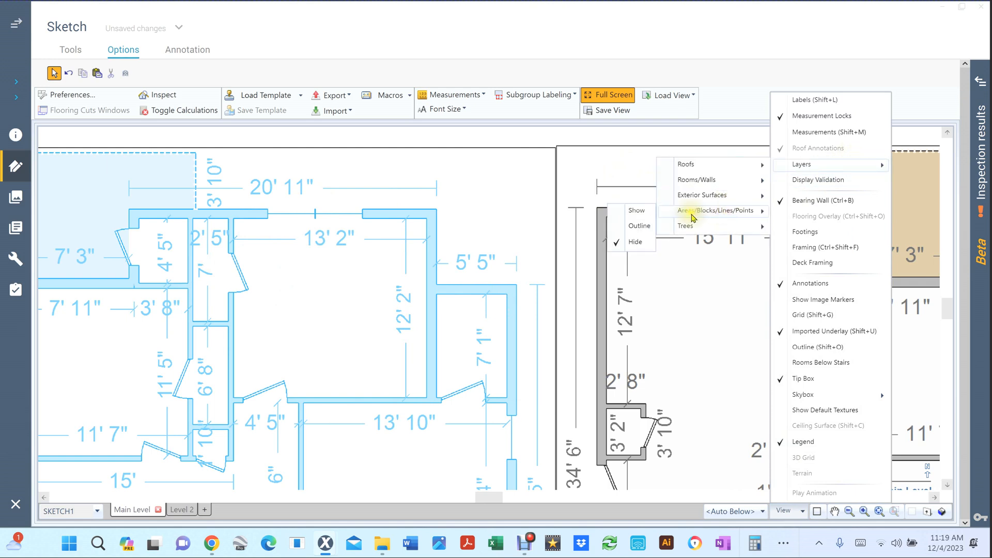
{"action": "left_click", "coordinate": [645, 212]}
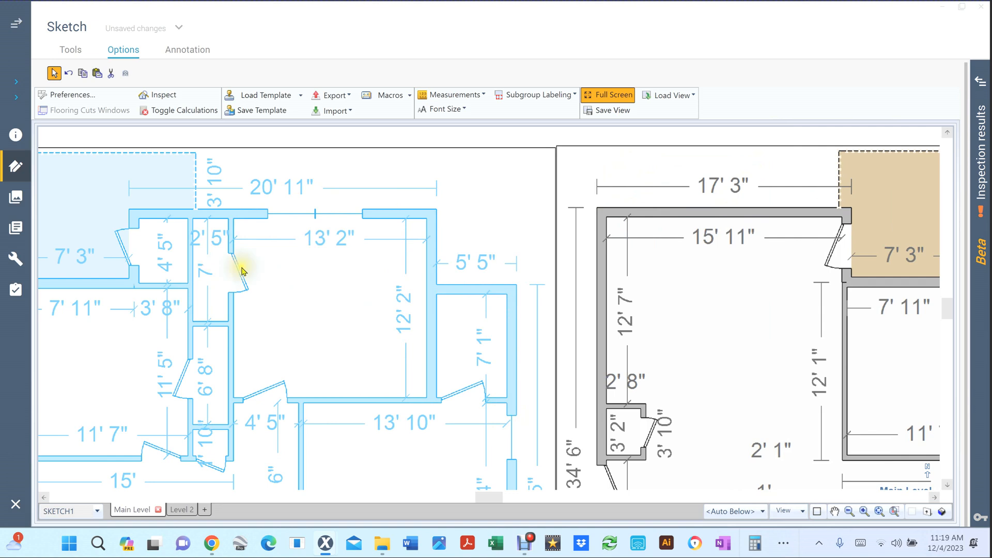
Place a 12' by 12' room over the blue plan's 13' 2" by 12' 2" room and turn on outline display.
{"action": "key", "text": "r"}
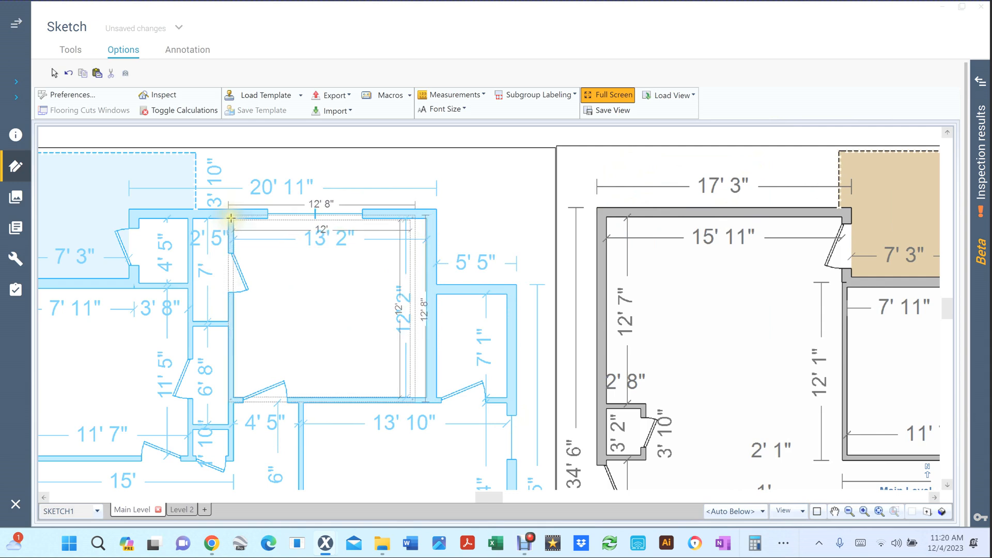
{"action": "left_click", "coordinate": [230, 219]}
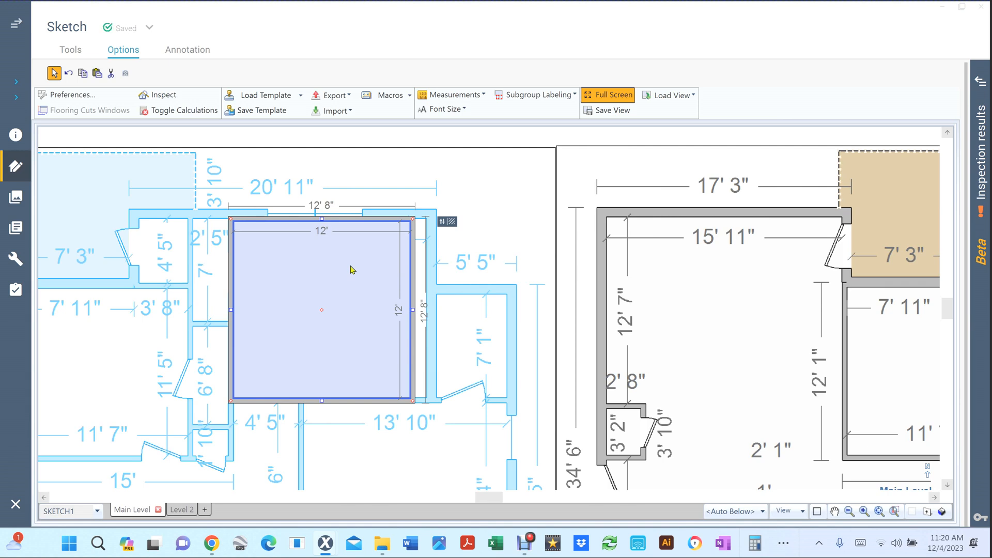
{"action": "key", "text": "ctrl+w"}
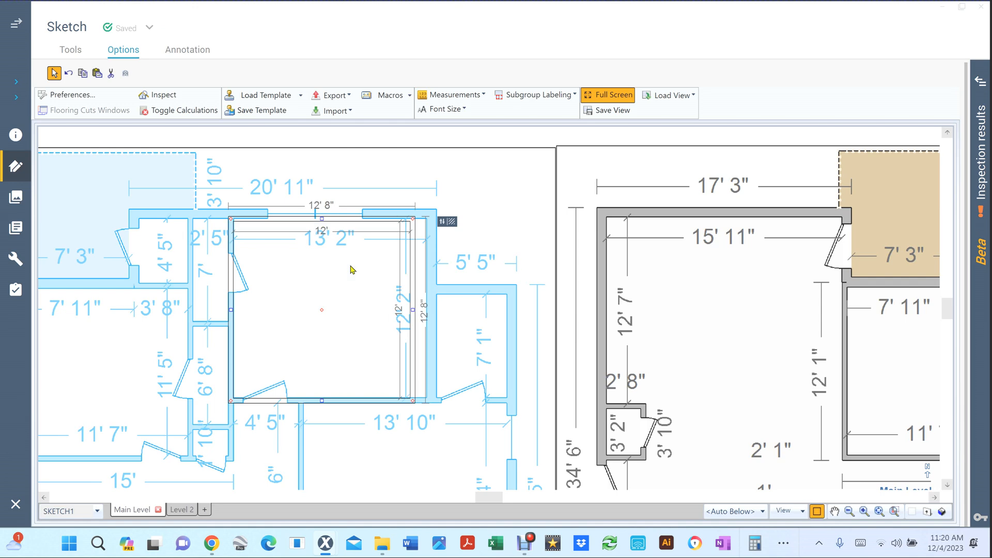
Set the traced room's interior width to 12' 2".
{"action": "scroll", "coordinate": [243, 286], "scroll_direction": "up", "scroll_amount": 3}
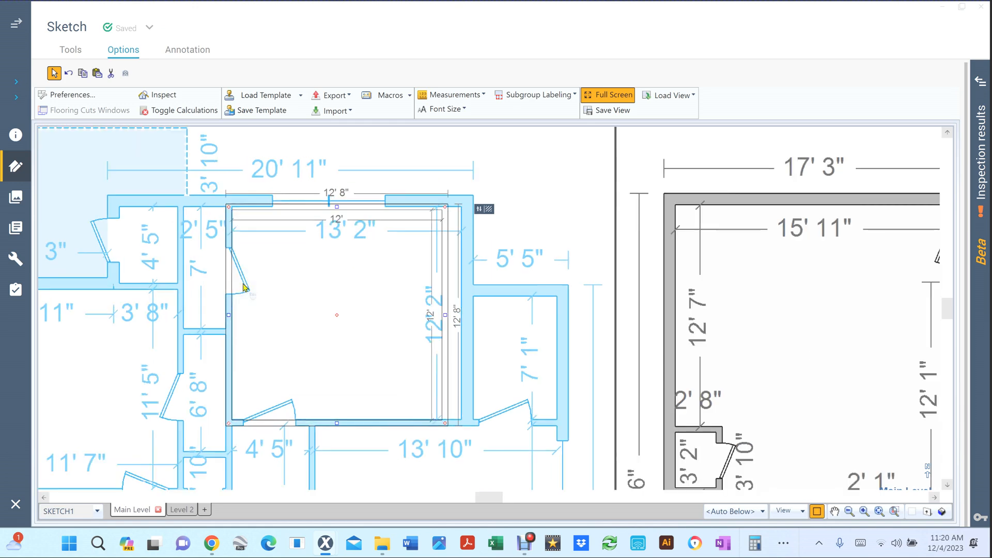
{"action": "left_click", "coordinate": [527, 328]}
{"action": "left_click", "coordinate": [381, 192]}
{"action": "type", "text": "12,2"}
{"action": "key", "text": "Return"}
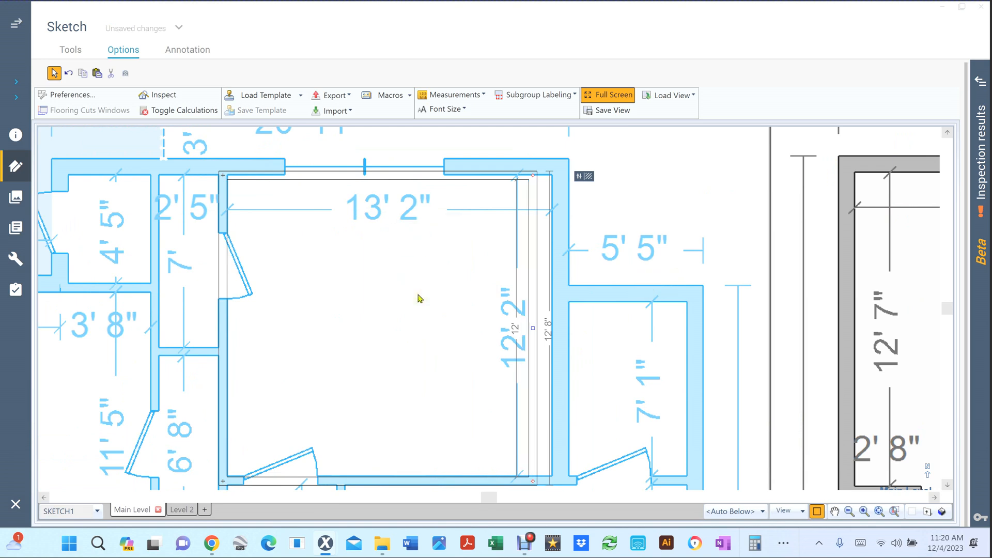
Move the traced room's right wall outward to make the interior width 13' 2".
{"action": "left_click", "coordinate": [532, 327]}
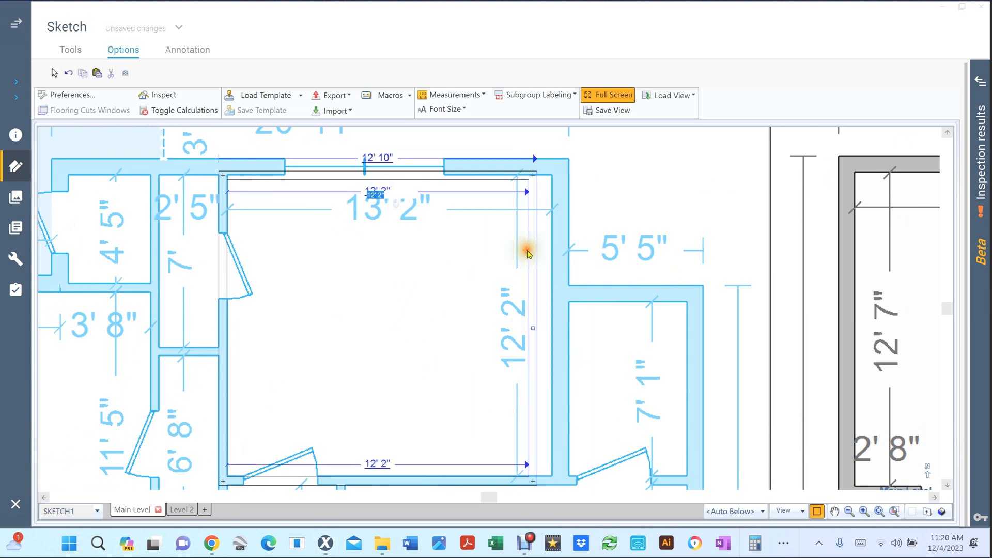
{"action": "type", "text": "13"}
{"action": "key", "text": "Escape"}
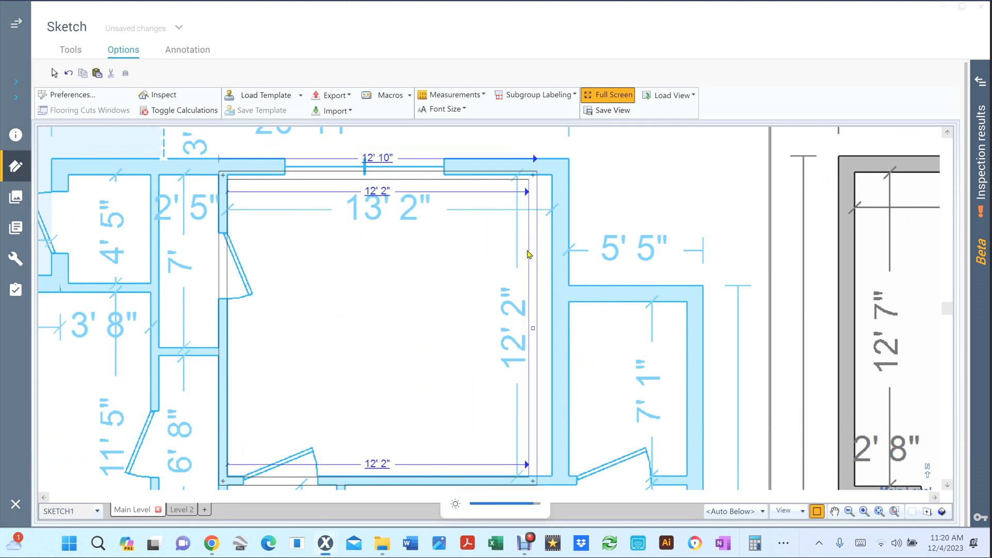
{"action": "left_click", "coordinate": [458, 358]}
Move the traced room's upper wall to make the interior depth 12' 2".
{"action": "left_click", "coordinate": [391, 481]}
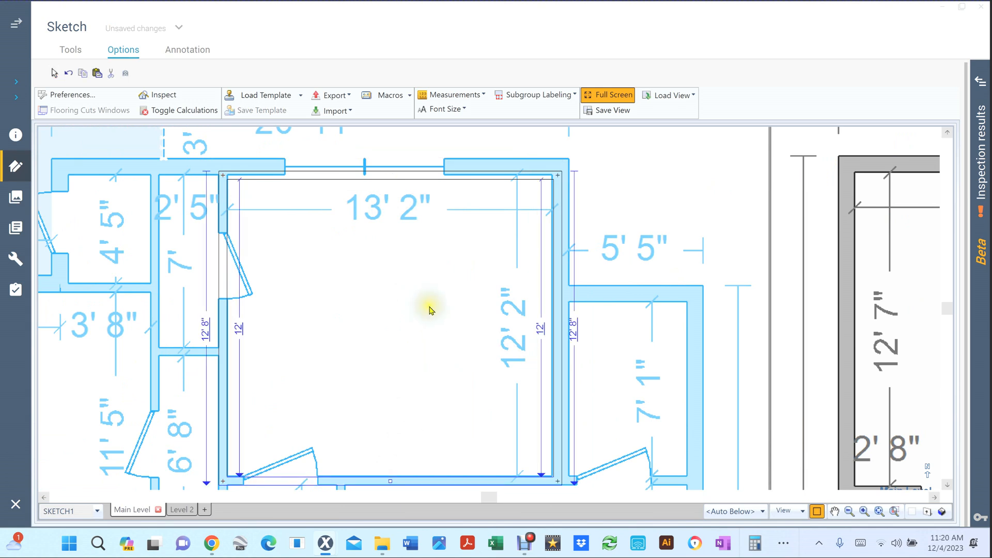
{"action": "left_click", "coordinate": [391, 176]}
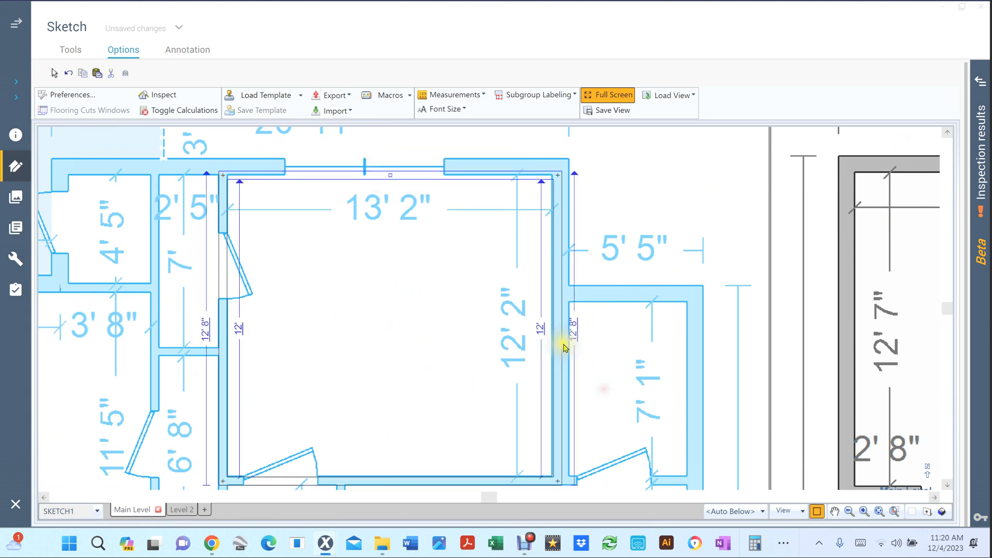
{"action": "left_click", "coordinate": [540, 329]}
{"action": "type", "text": "12' 2"}
{"action": "key", "text": "Return"}
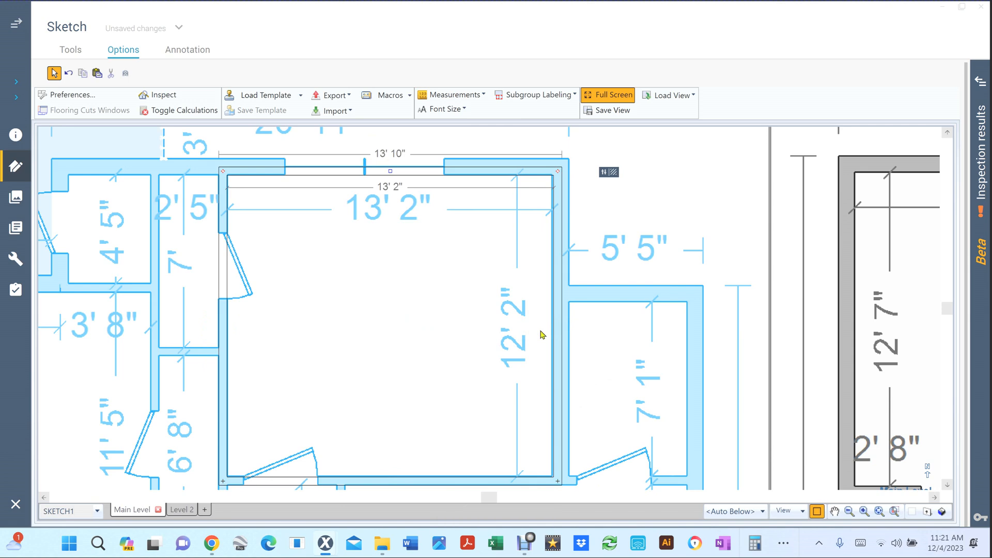
Switch the traced room to solid display and back to outline display.
{"action": "left_click", "coordinate": [541, 334]}
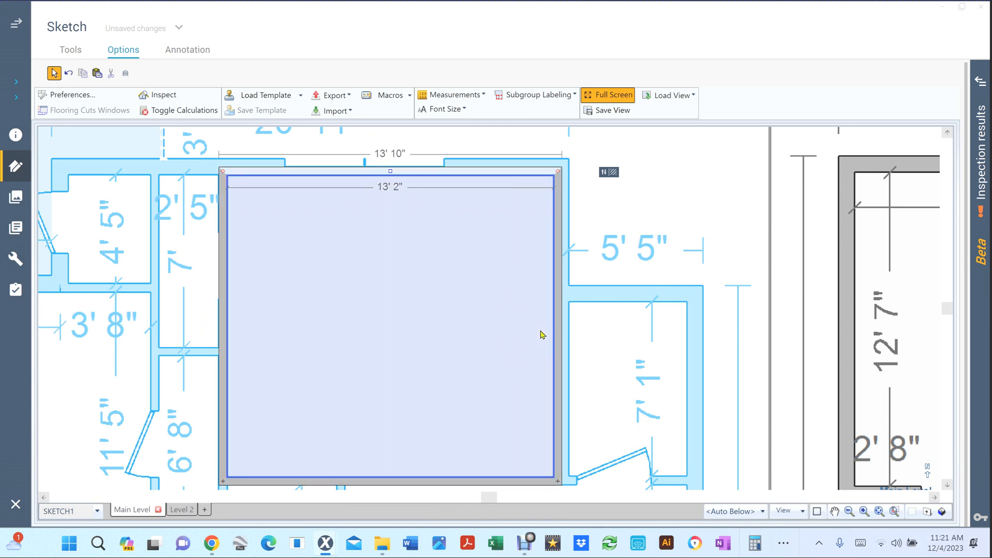
{"action": "key", "text": "w"}
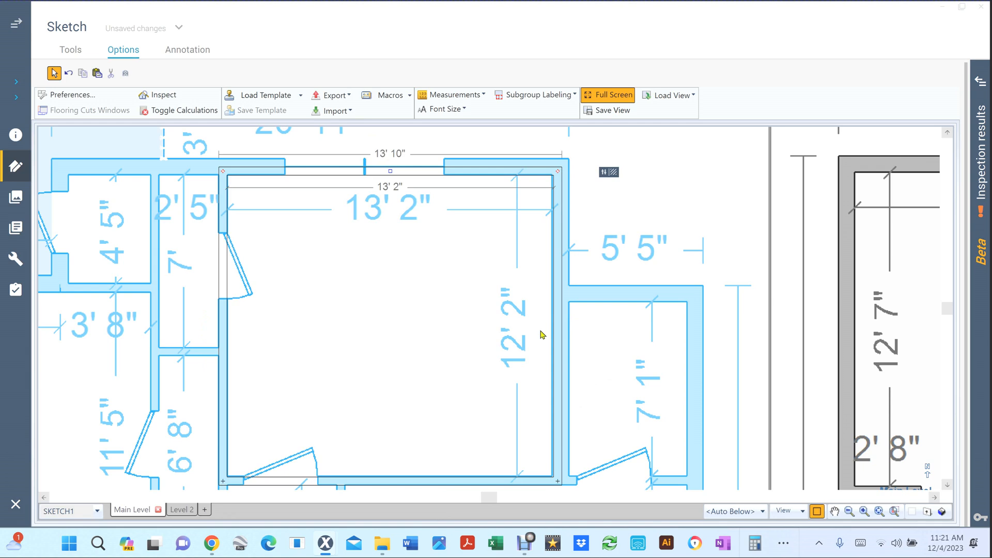
{"action": "left_click", "coordinate": [380, 297]}
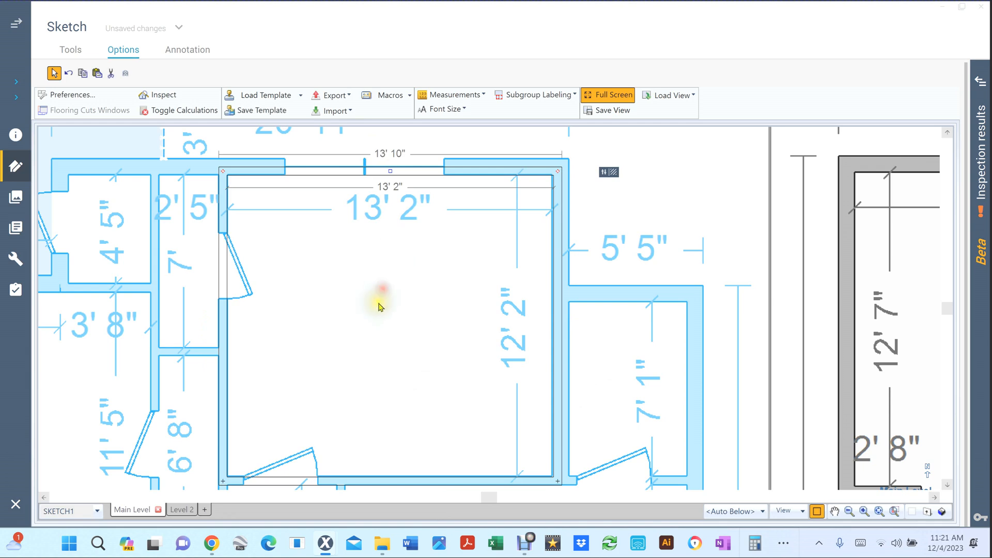
Copy the traced room and paste it over the matching 13' 2" by 12' 2" room in the lower gray plan.
{"action": "left_click", "coordinate": [391, 325]}
{"action": "left_click_drag", "start_coordinate": [391, 325], "coordinate": [391, 324]}
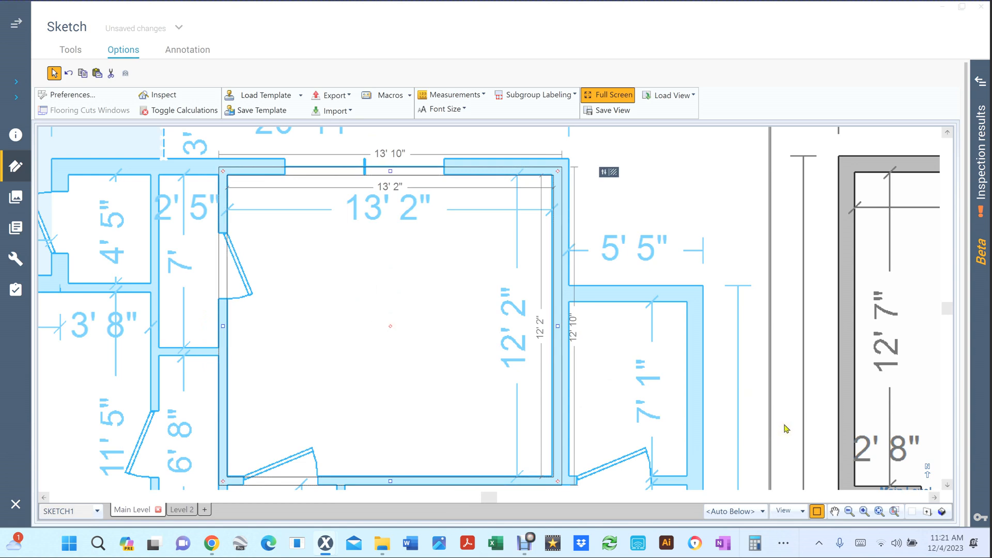
{"action": "left_click_drag", "start_coordinate": [391, 325], "coordinate": [390, 326]}
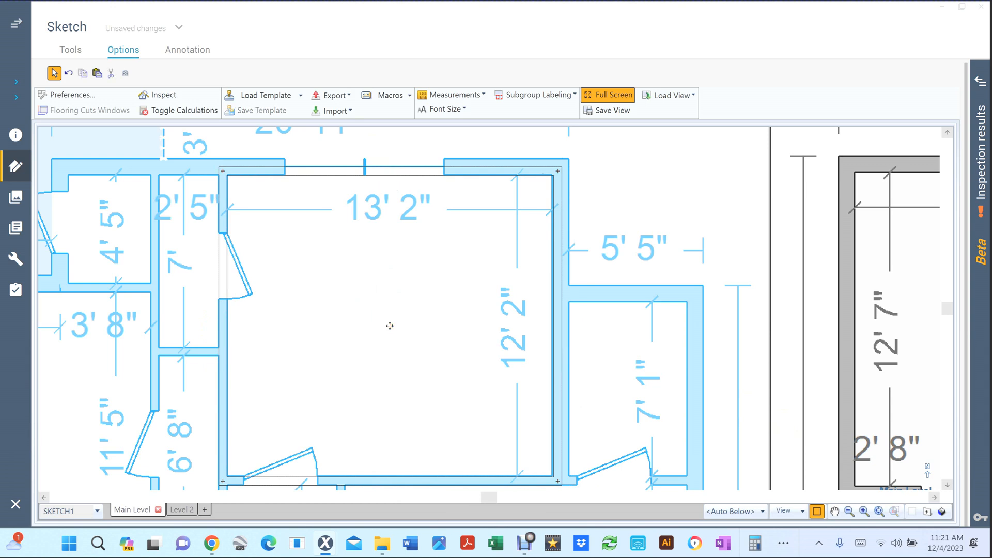
{"action": "left_click", "coordinate": [879, 511]}
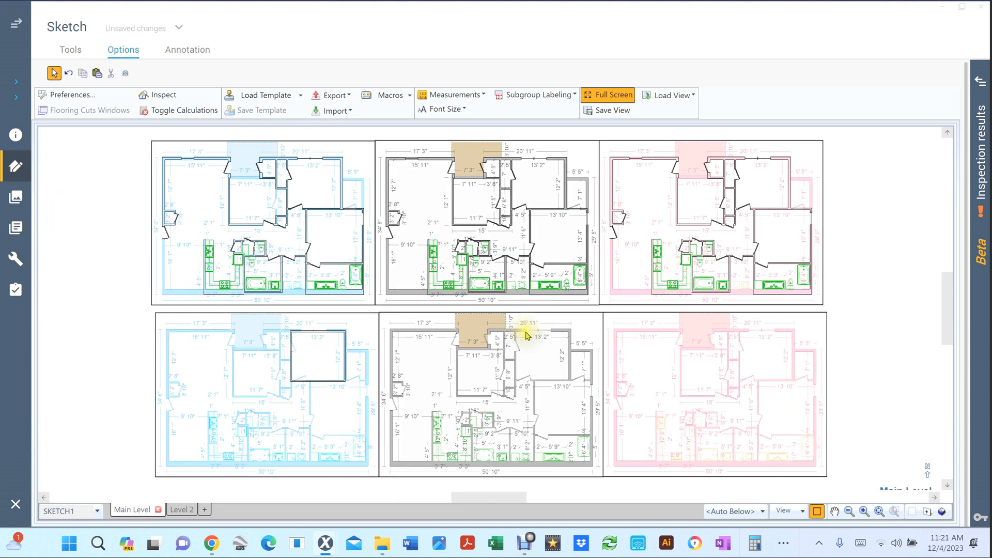
{"action": "scroll", "coordinate": [568, 360], "scroll_direction": "up", "scroll_amount": 5}
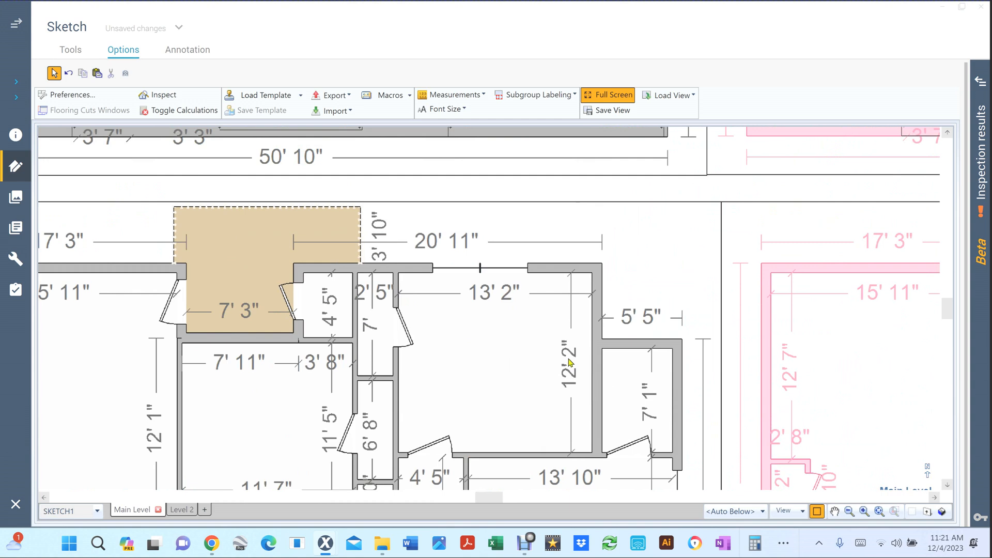
{"action": "key", "text": "ctrl+v"}
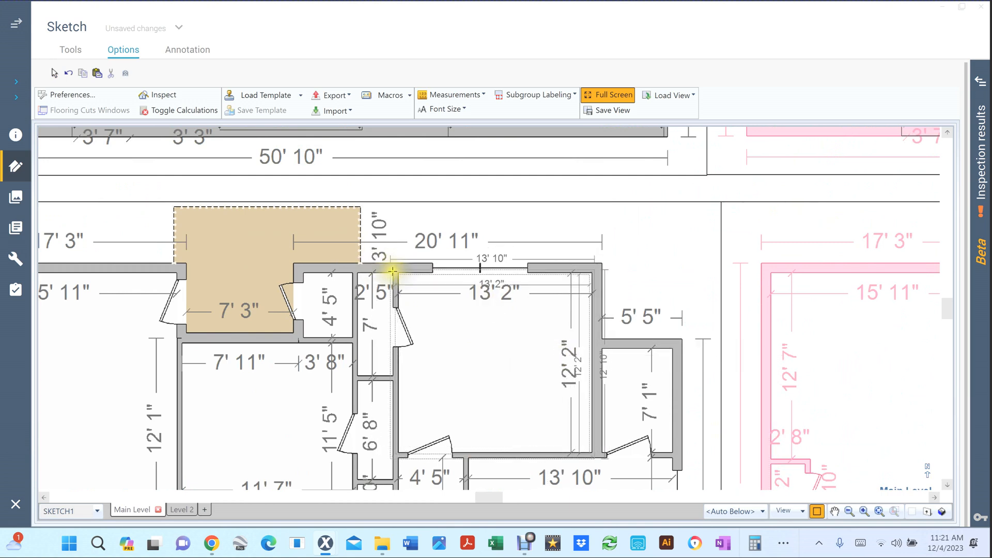
{"action": "left_click", "coordinate": [397, 271]}
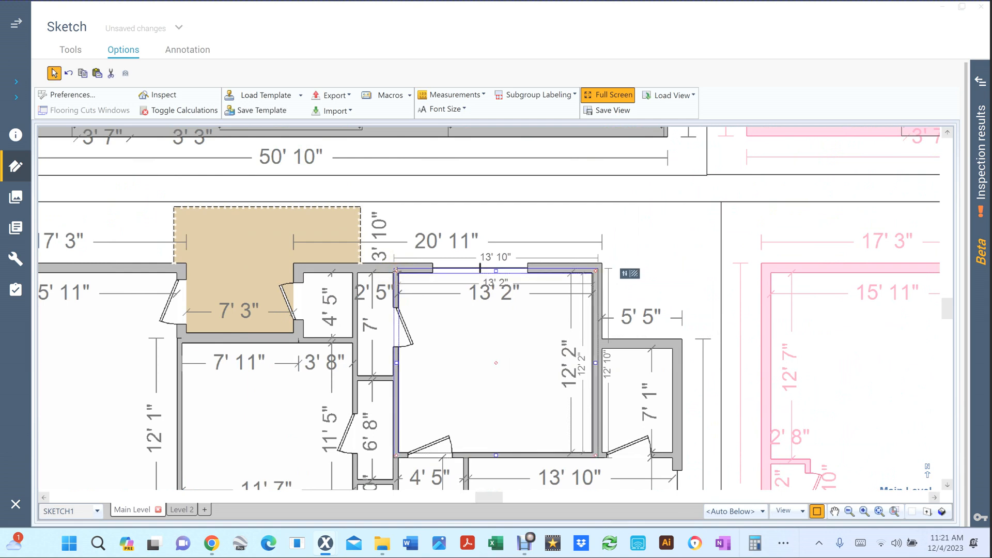
{"action": "left_click", "coordinate": [635, 274]}
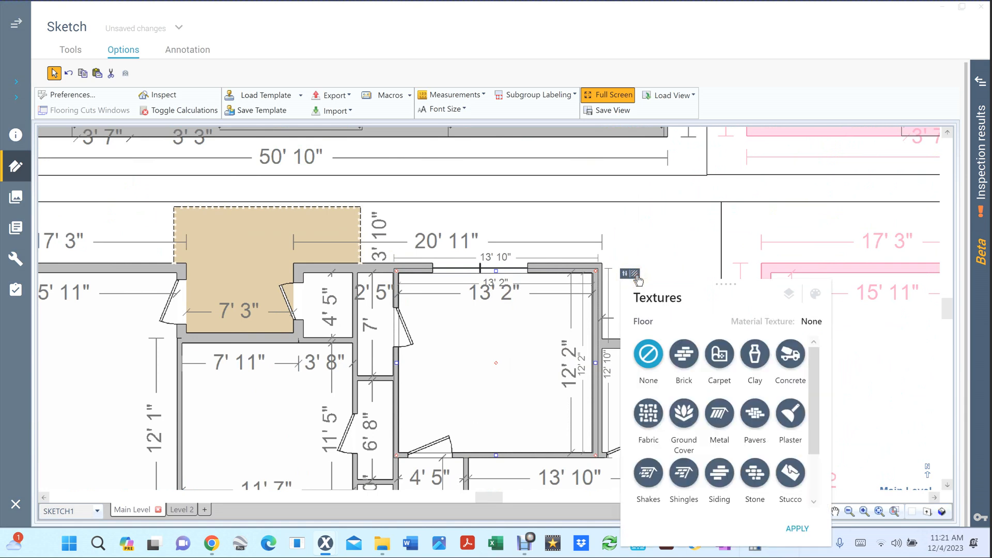
{"action": "left_click", "coordinate": [651, 262]}
{"action": "left_click", "coordinate": [652, 262]}
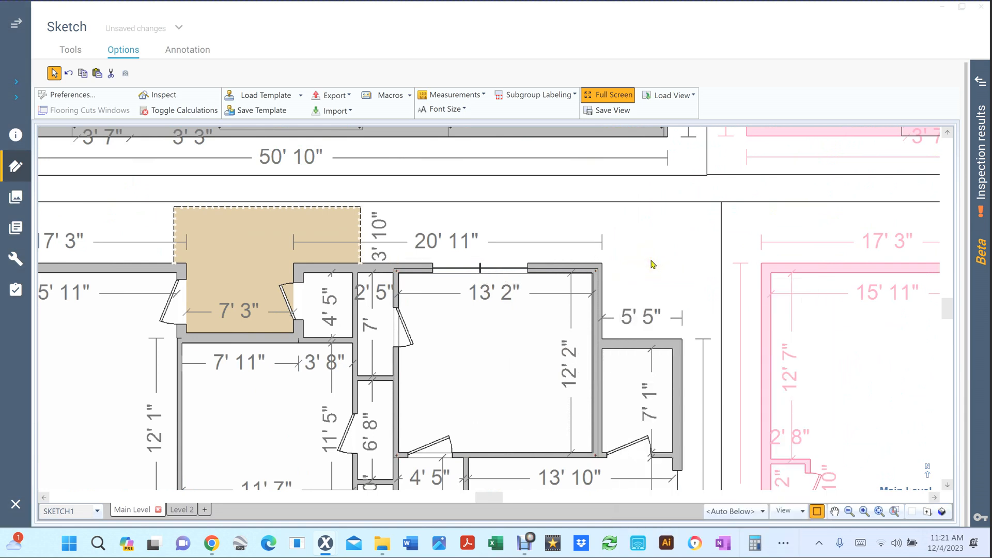
{"action": "middle_click", "coordinate": [652, 262]}
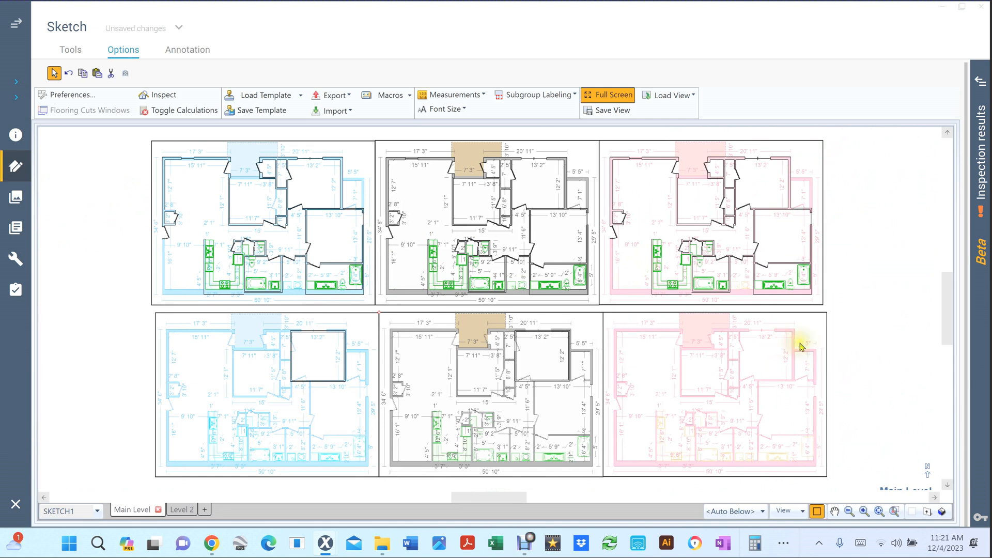
Paste the copied room over the matching 13' 2" by 12' 2" room in the lower pink plan.
{"action": "scroll", "coordinate": [802, 346], "scroll_direction": "up", "scroll_amount": 5}
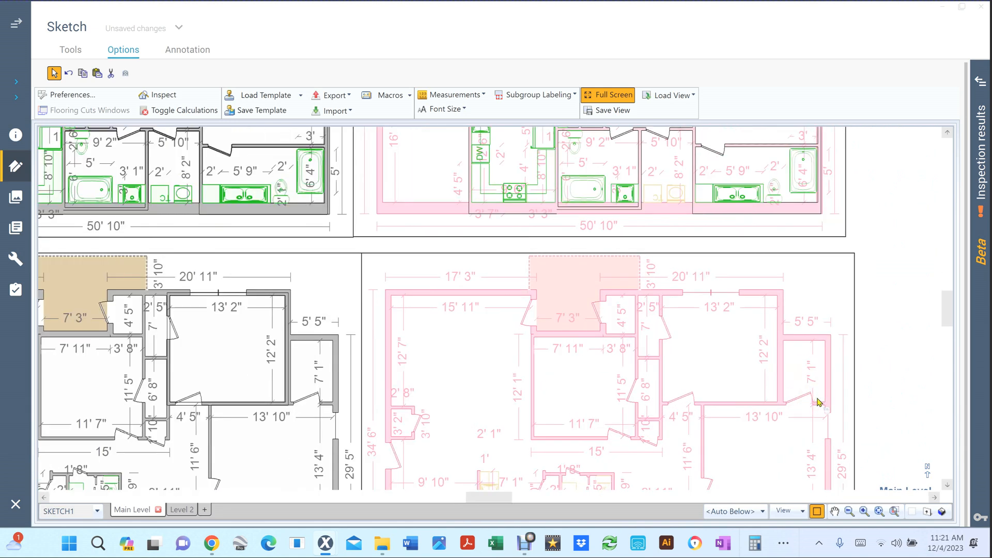
{"action": "scroll", "coordinate": [818, 402], "scroll_direction": "up", "scroll_amount": 1}
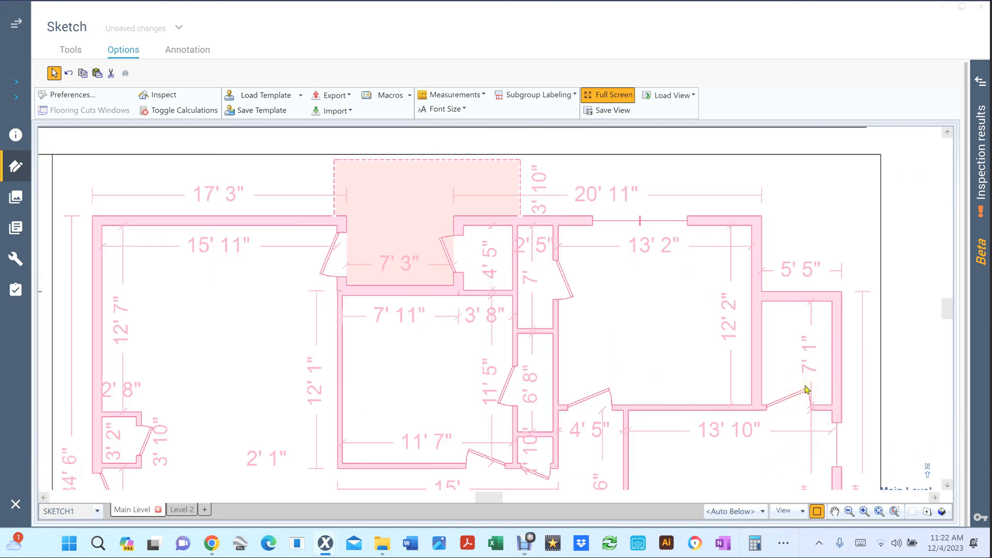
{"action": "right_click", "coordinate": [615, 320]}
{"action": "key", "text": "ctrl+v"}
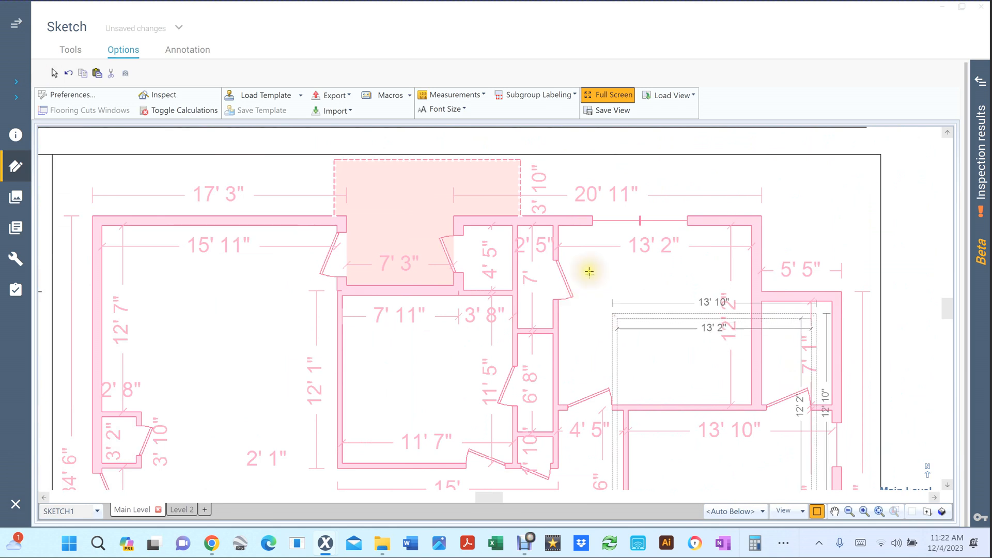
{"action": "left_click_drag", "start_coordinate": [556, 229], "coordinate": [557, 223]}
{"action": "left_click", "coordinate": [557, 223]}
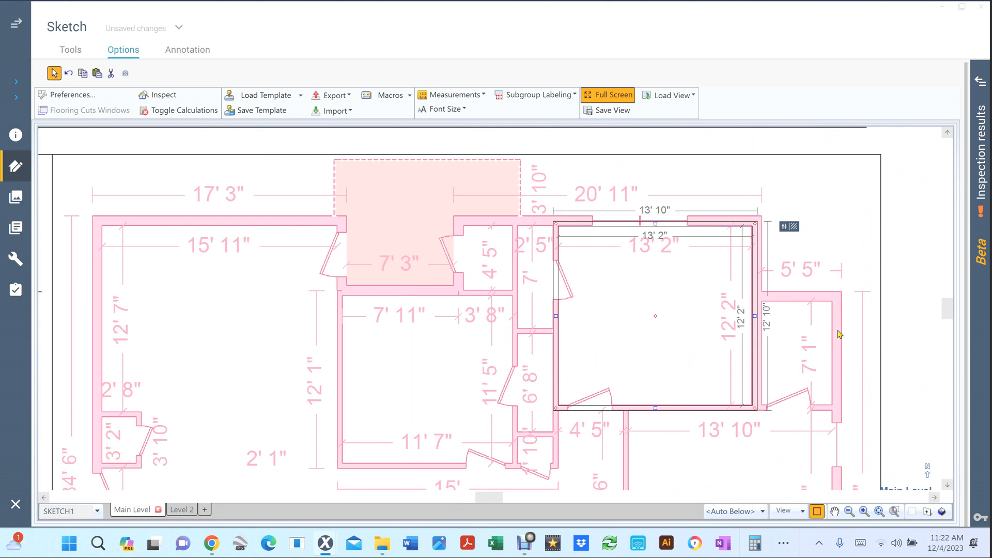
Switch the rooms from outline to solid display and clear the room selection.
{"action": "key", "text": "f"}
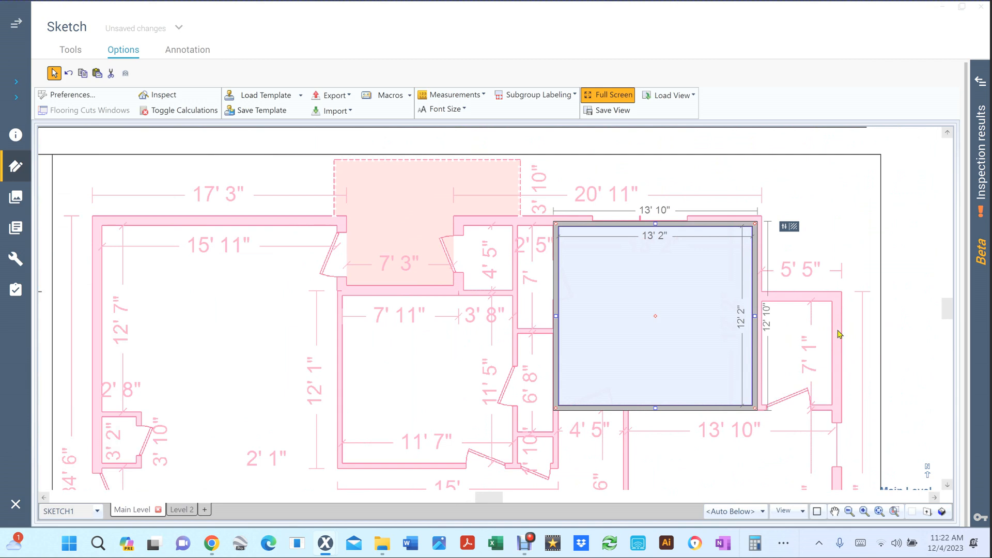
{"action": "left_click", "coordinate": [862, 312]}
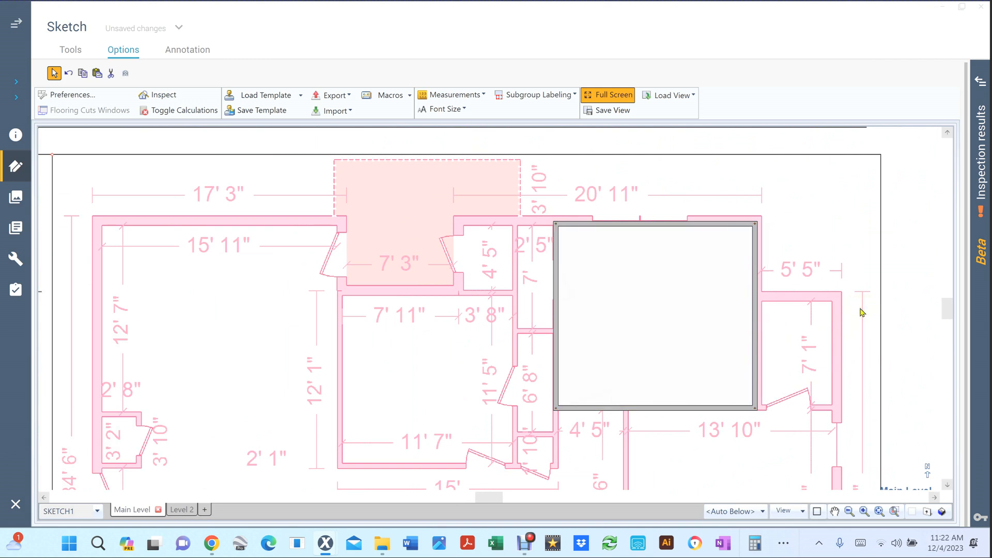
{"action": "key", "text": "z"}
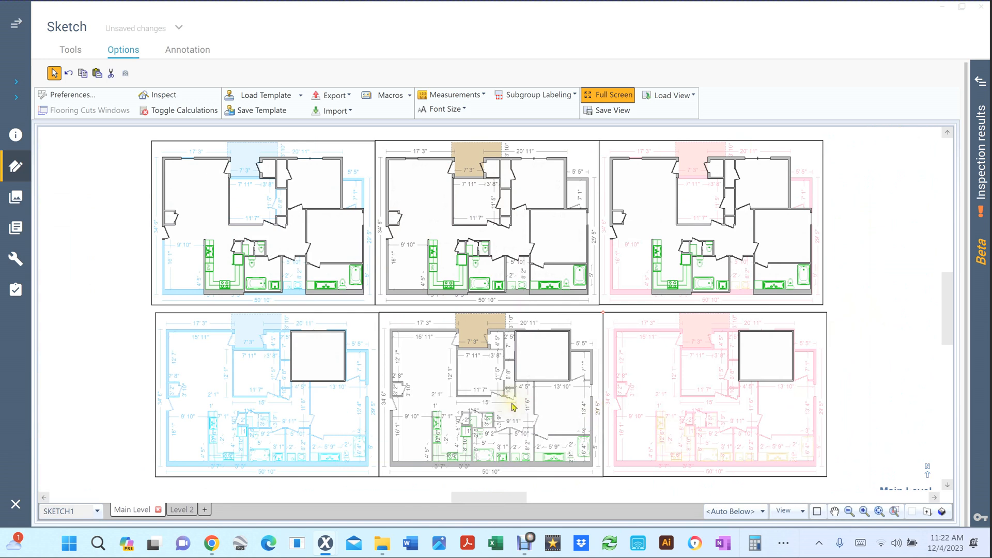
Compare the traced rooms over the blue, gray and pink plans, selecting each one to check its dimensions.
{"action": "scroll", "coordinate": [500, 406], "scroll_direction": "up", "scroll_amount": 2}
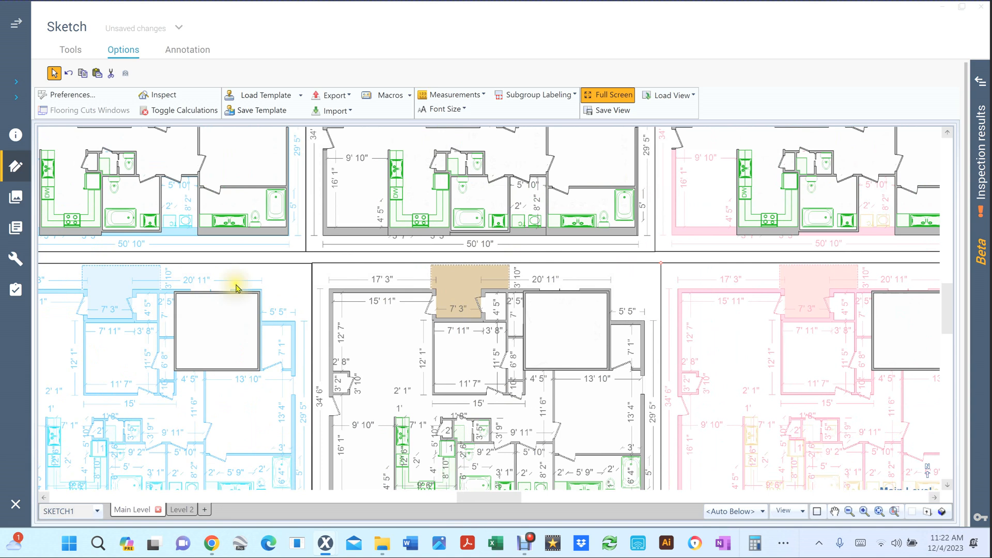
{"action": "left_click", "coordinate": [225, 335]}
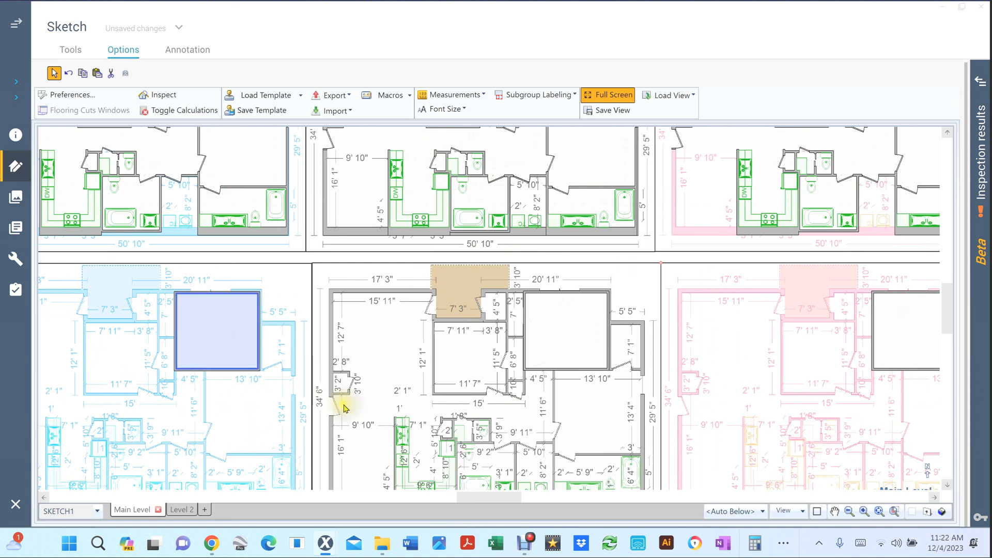
{"action": "left_click", "coordinate": [582, 332]}
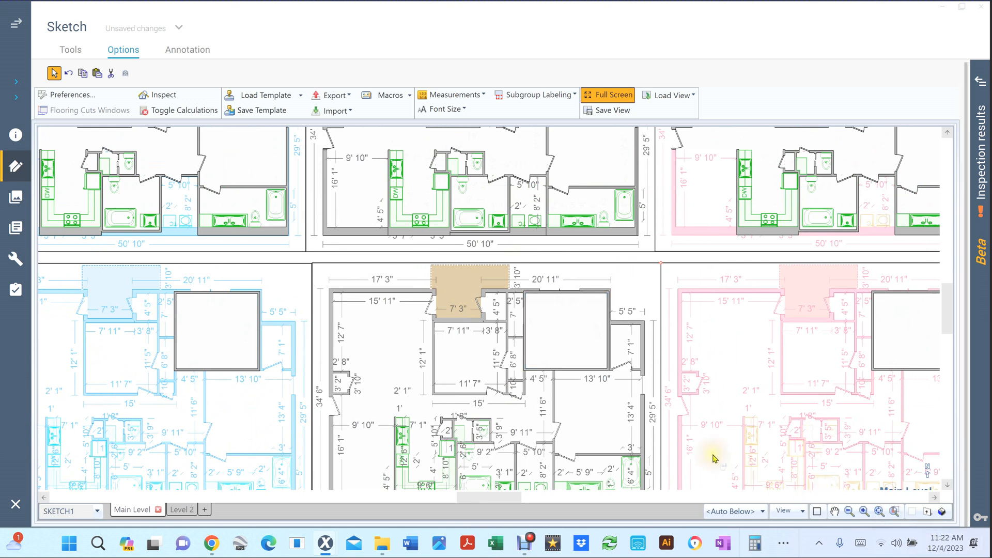
{"action": "scroll", "coordinate": [714, 458], "scroll_direction": "down", "scroll_amount": 3}
{"action": "scroll", "coordinate": [714, 458], "scroll_direction": "down", "scroll_amount": 1}
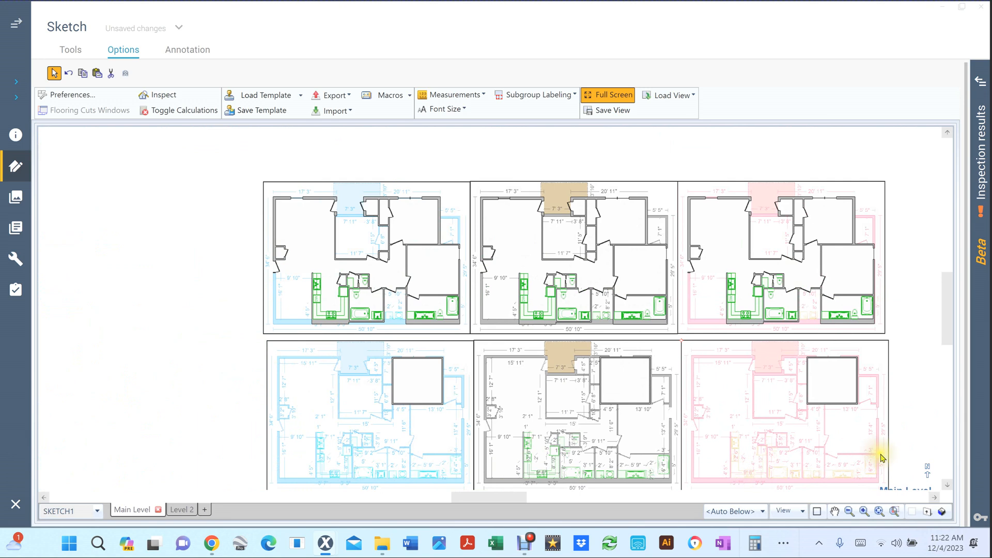
{"action": "scroll", "coordinate": [873, 489], "scroll_direction": "up", "scroll_amount": 2}
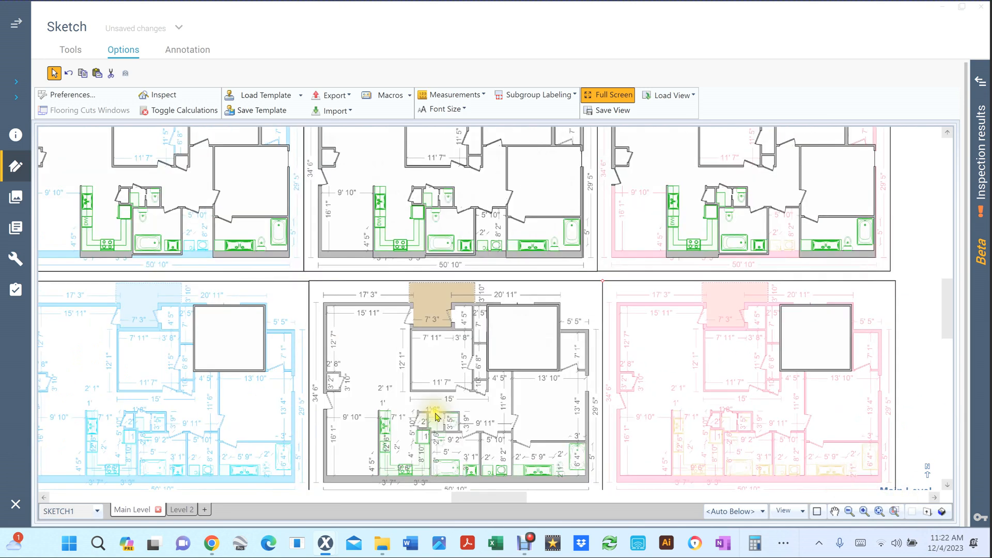
{"action": "left_click", "coordinate": [232, 336]}
{"action": "left_click", "coordinate": [809, 341]}
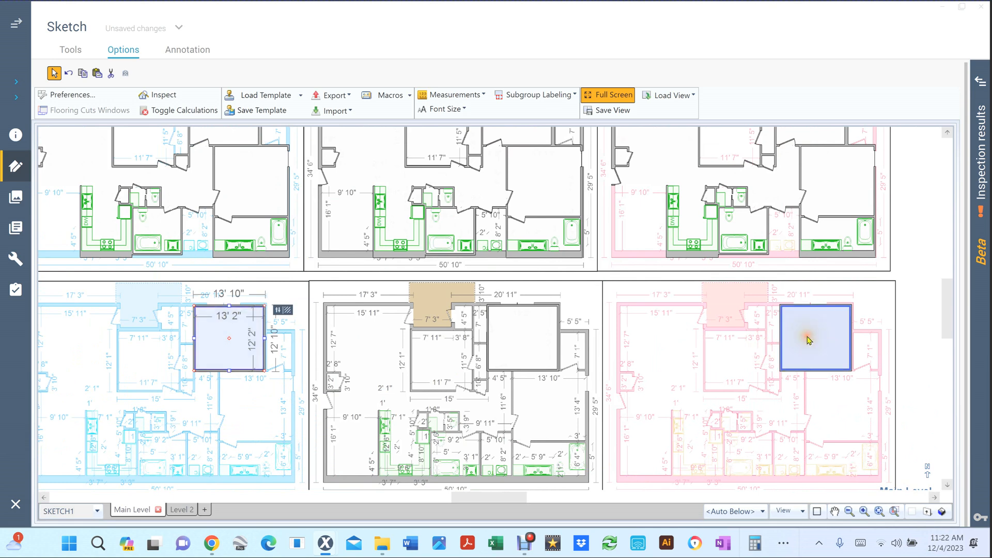
{"action": "left_click", "coordinate": [532, 329]}
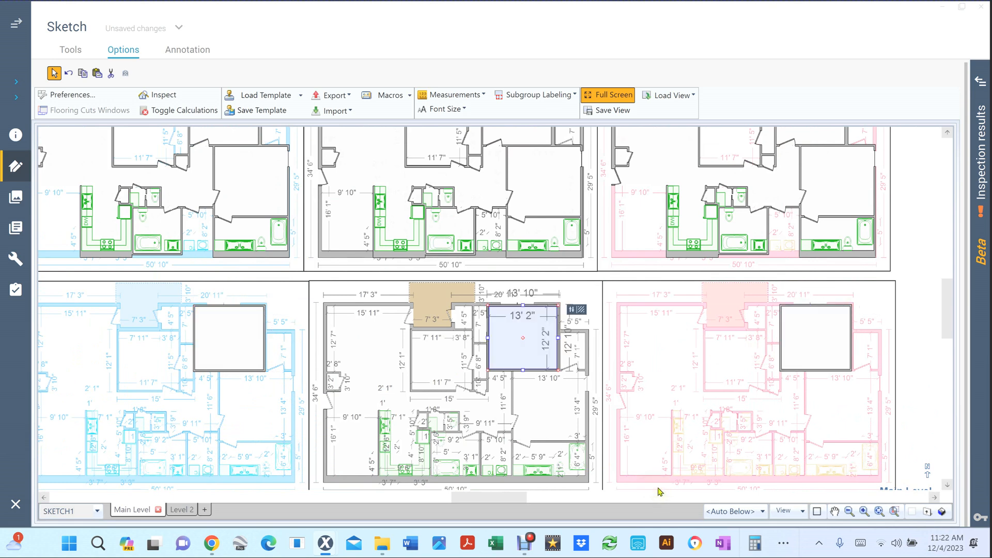
{"action": "left_click", "coordinate": [914, 398]}
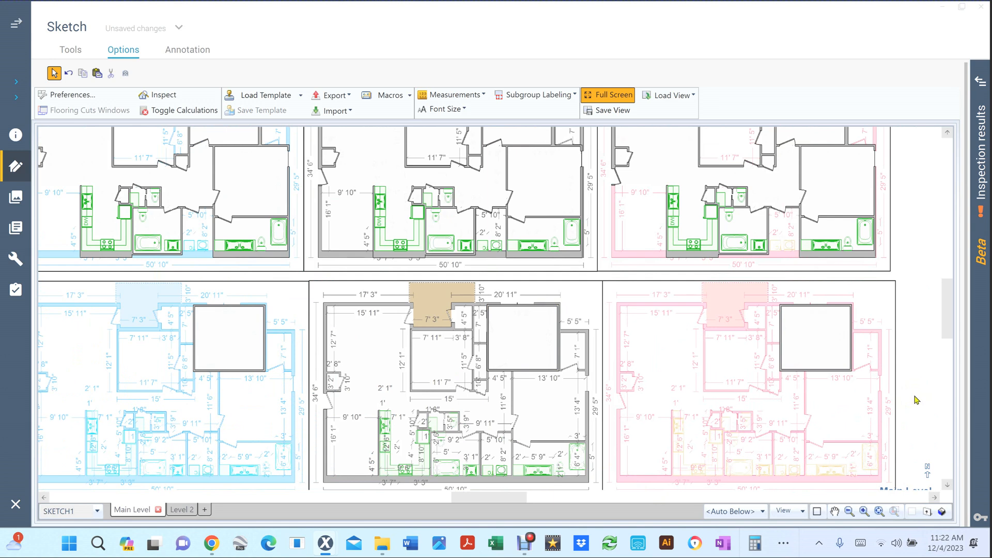
Examine how clearly the traced room's walls stand out against the blue underlay compared with the gray one.
{"action": "scroll", "coordinate": [239, 306], "scroll_direction": "up", "scroll_amount": 2}
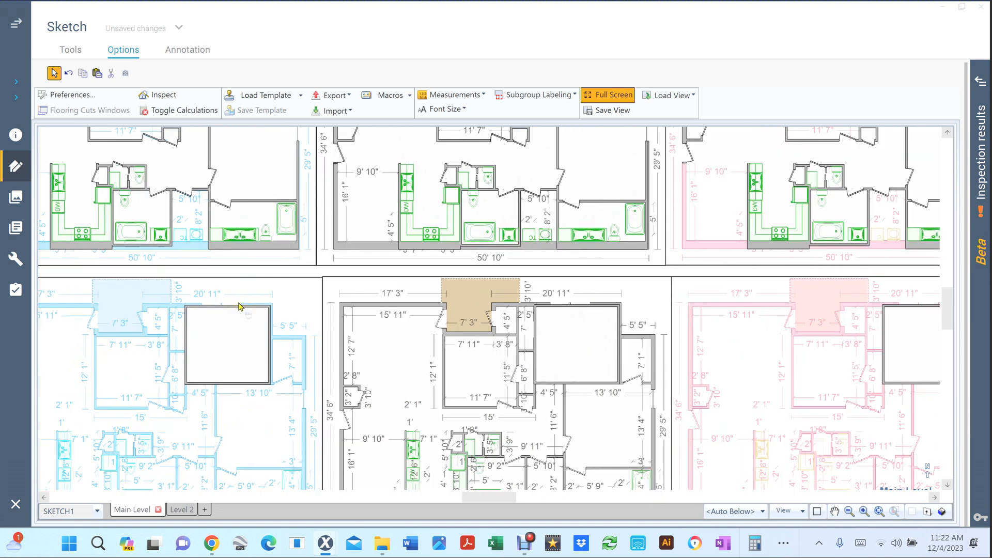
{"action": "scroll", "coordinate": [239, 305], "scroll_direction": "up", "scroll_amount": 1}
{"action": "left_click", "coordinate": [239, 305]}
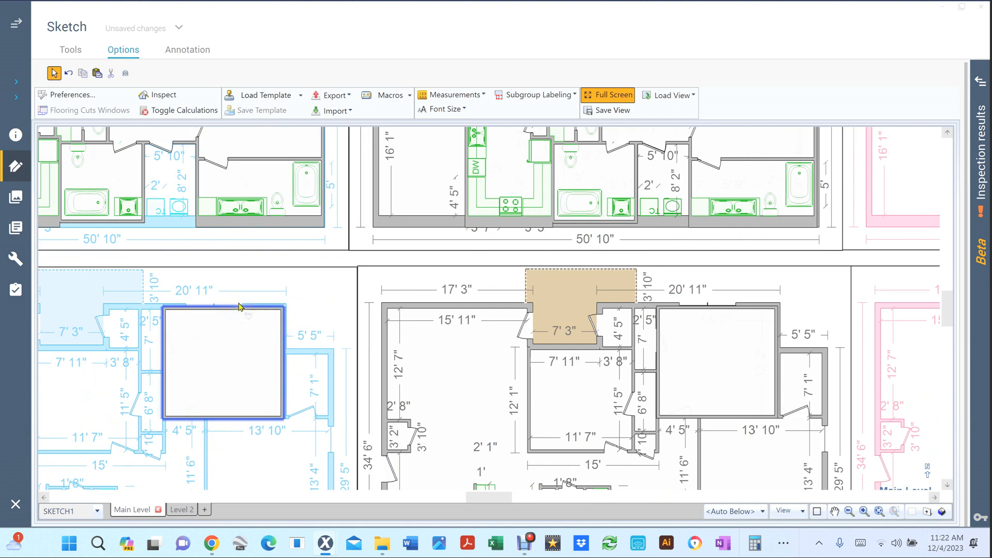
{"action": "scroll", "coordinate": [239, 306], "scroll_direction": "up", "scroll_amount": 1}
{"action": "scroll", "coordinate": [240, 306], "scroll_direction": "up", "scroll_amount": 1}
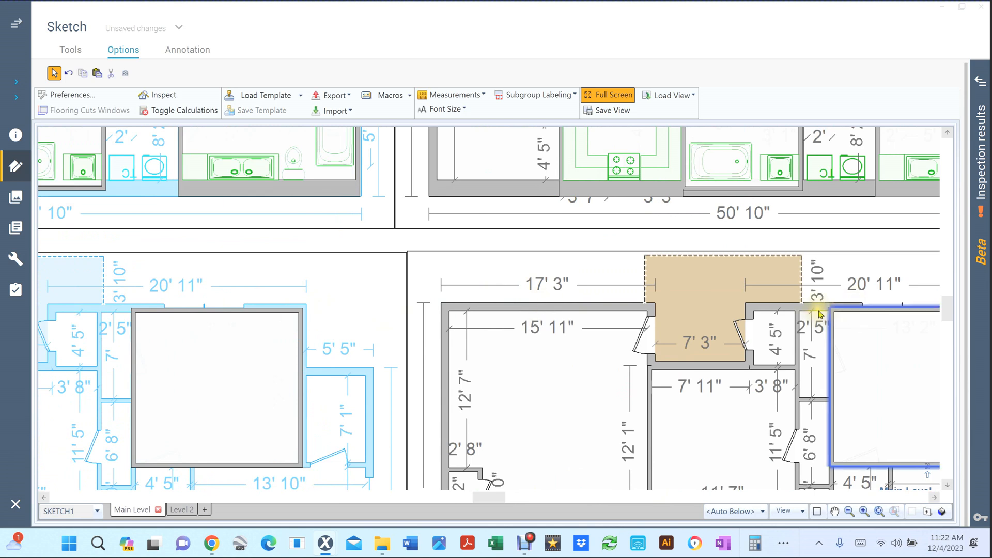
{"action": "scroll", "coordinate": [814, 310], "scroll_direction": "down", "scroll_amount": 2}
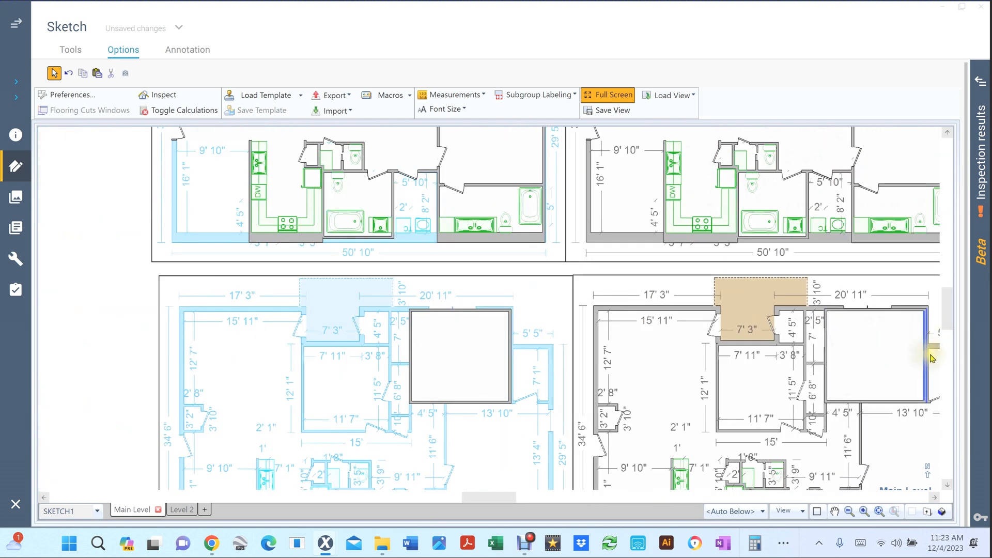
{"action": "scroll", "coordinate": [932, 358], "scroll_direction": "up", "scroll_amount": 1}
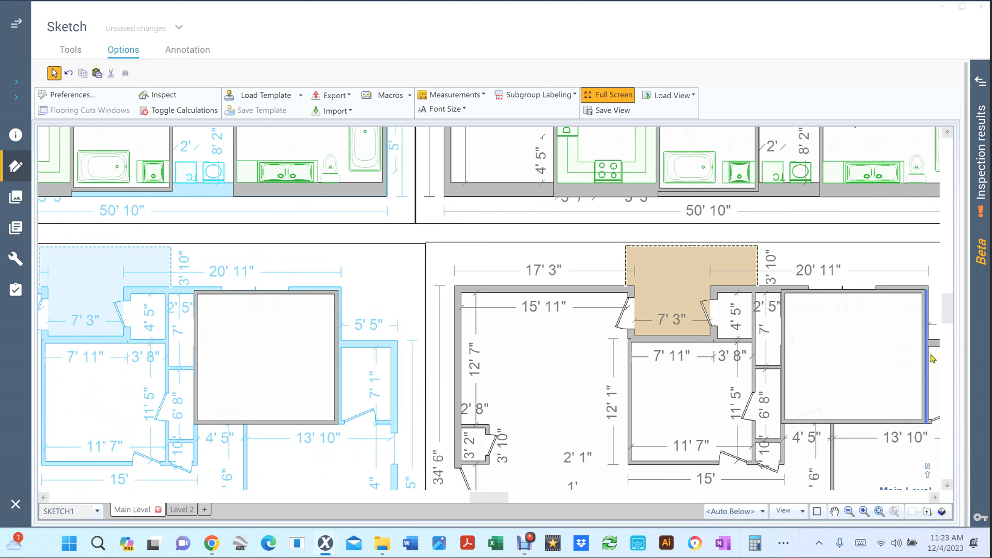
{"action": "left_click", "coordinate": [839, 244]}
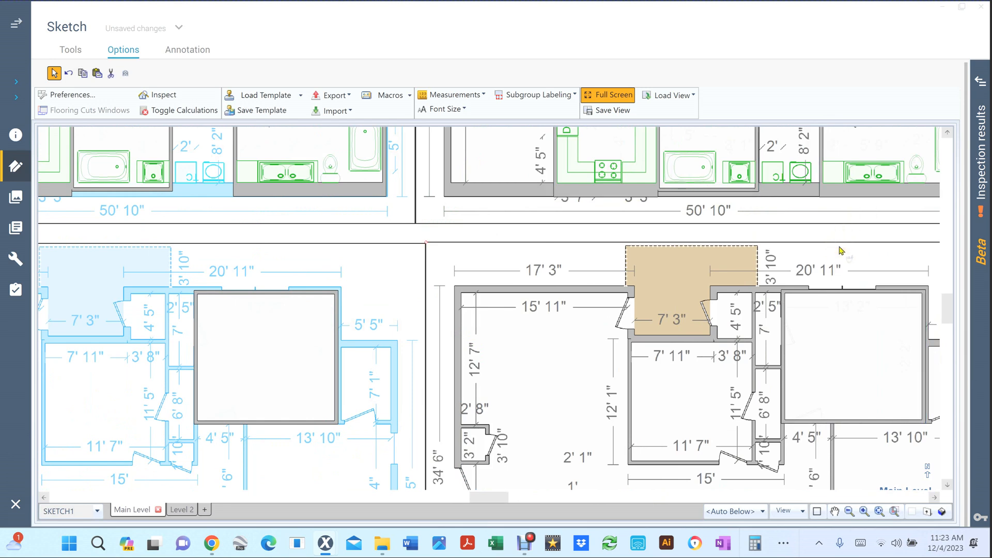
{"action": "scroll", "coordinate": [840, 251], "scroll_direction": "down", "scroll_amount": 4}
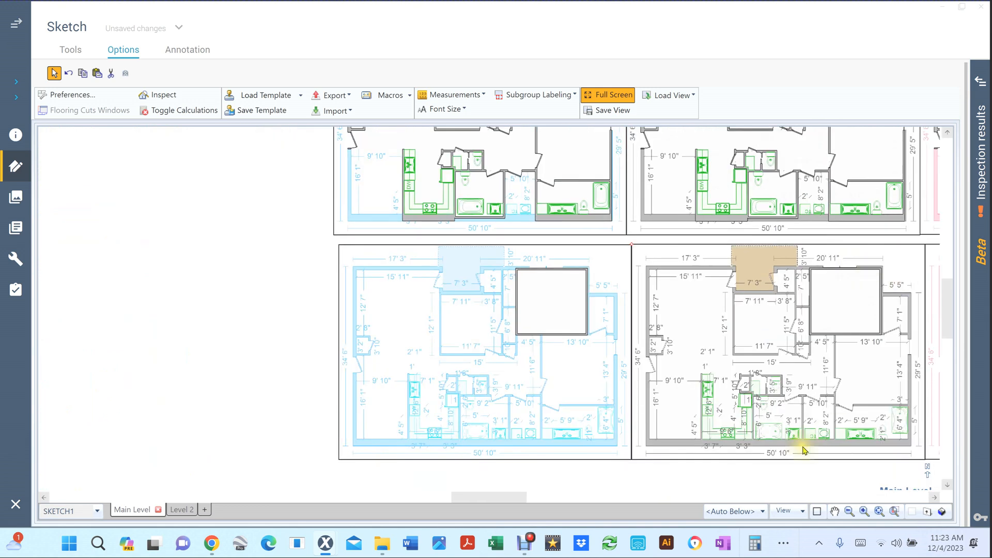
{"action": "middle_click", "coordinate": [802, 447]}
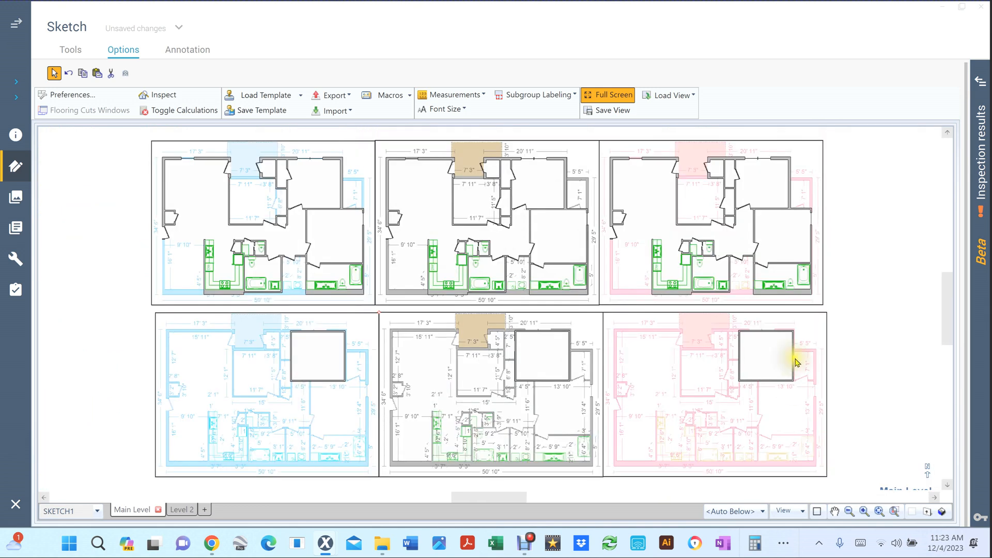
Pull a closet out of the traced room's left wall in the pink plan, with a 2' 5" by about 6' 7" interior.
{"action": "scroll", "coordinate": [796, 362], "scroll_direction": "up", "scroll_amount": 1}
{"action": "scroll", "coordinate": [796, 363], "scroll_direction": "up", "scroll_amount": 4}
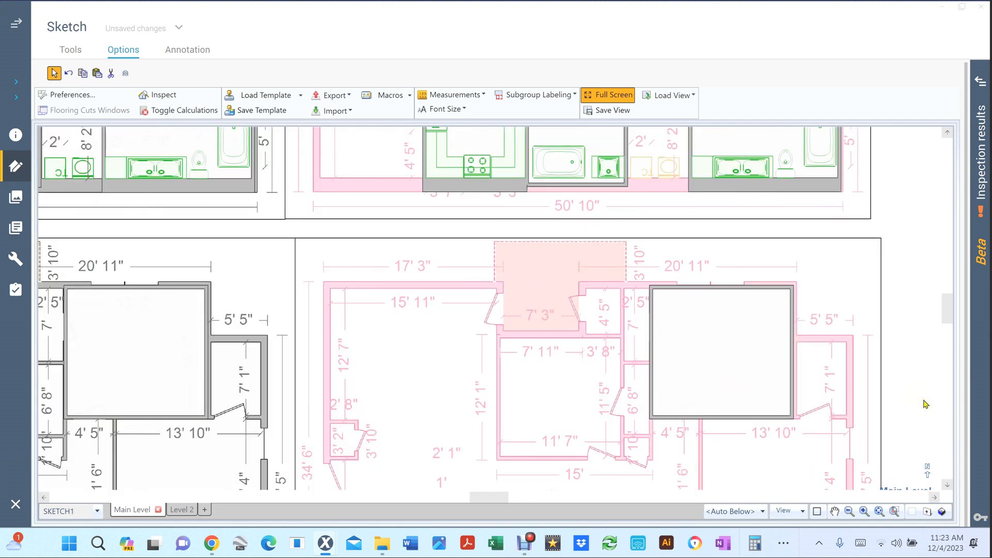
{"action": "left_click", "coordinate": [742, 355]}
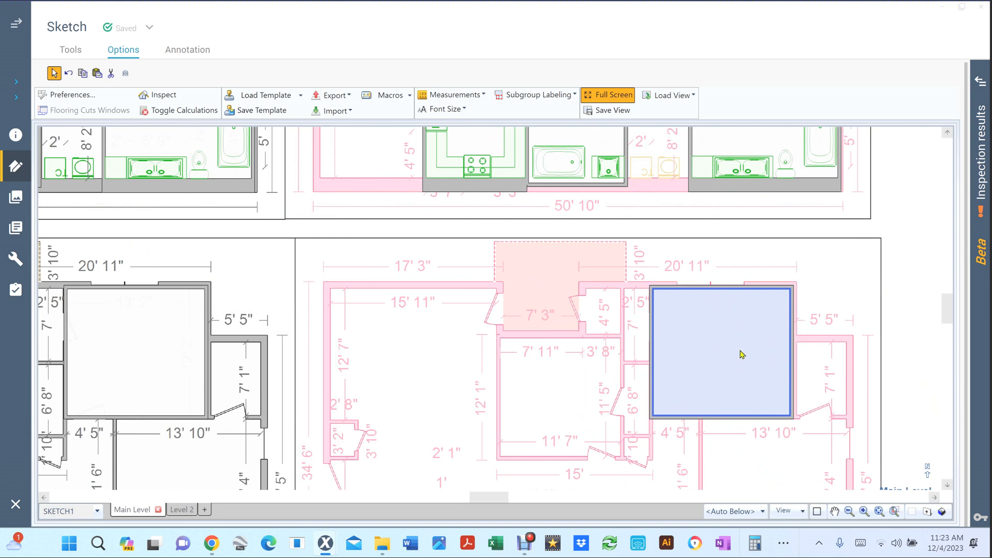
{"action": "key", "text": "v"}
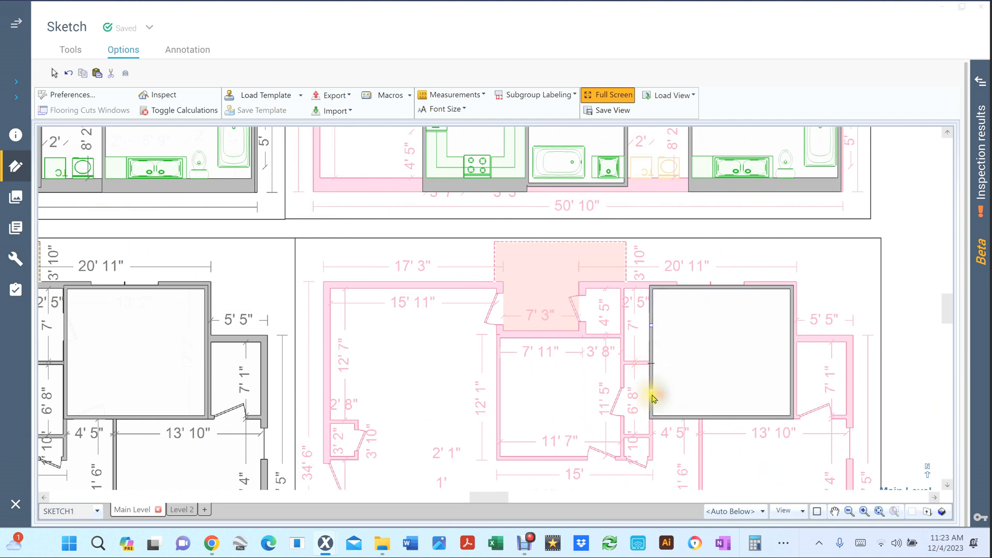
{"action": "left_click_drag", "start_coordinate": [652, 391], "coordinate": [643, 437]}
{"action": "left_click", "coordinate": [640, 413]}
{"action": "scroll", "coordinate": [670, 407], "scroll_direction": "up", "scroll_amount": 1}
{"action": "left_click", "coordinate": [602, 397]}
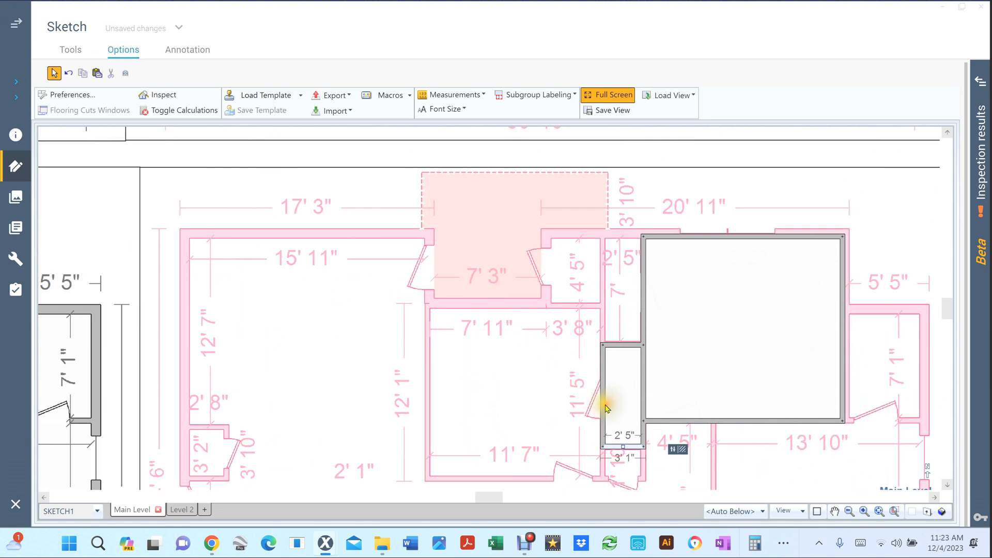
Try to move the closet's left wall out to the far wall of the adjacent pink room, and undo the move.
{"action": "left_click_drag", "start_coordinate": [603, 395], "coordinate": [427, 393]}
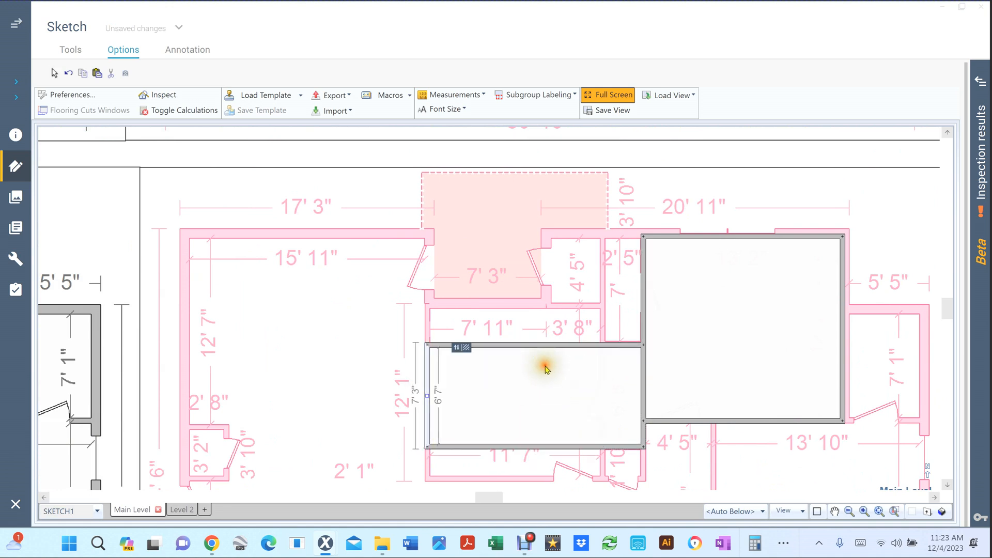
{"action": "left_click", "coordinate": [540, 364]}
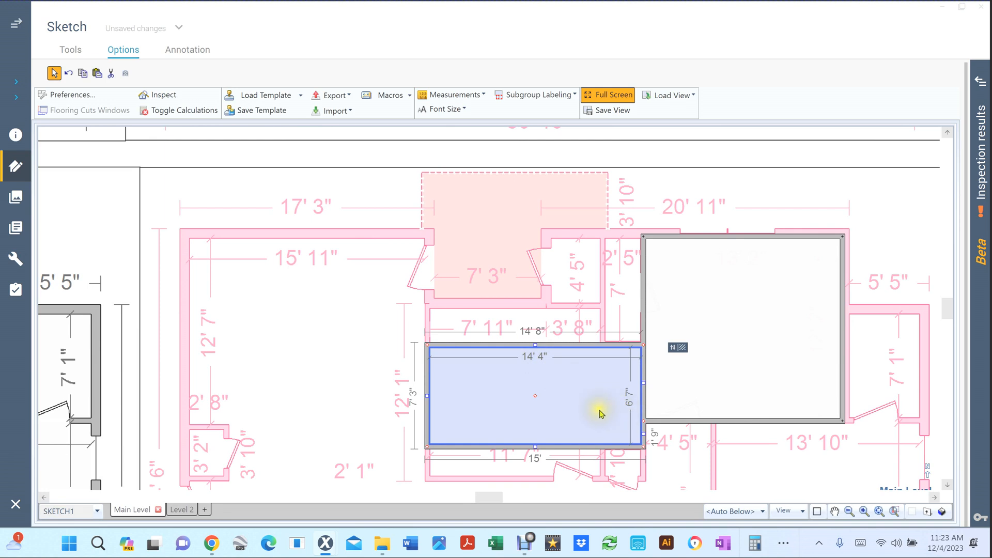
{"action": "key", "text": "ctrl+z"}
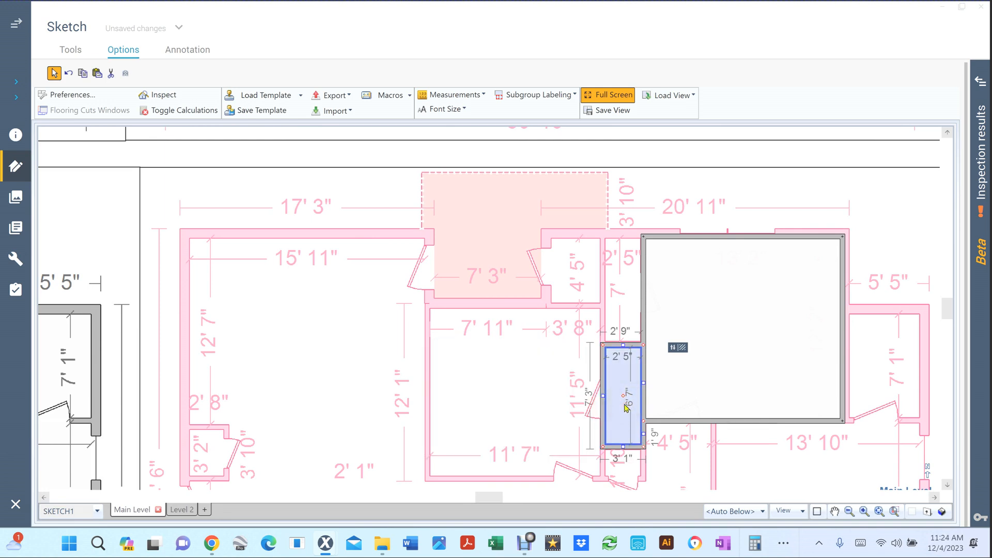
Pull a new room out of the closet's left wall and set its interior width to 11' 7".
{"action": "left_click_drag", "start_coordinate": [603, 394], "coordinate": [429, 399]}
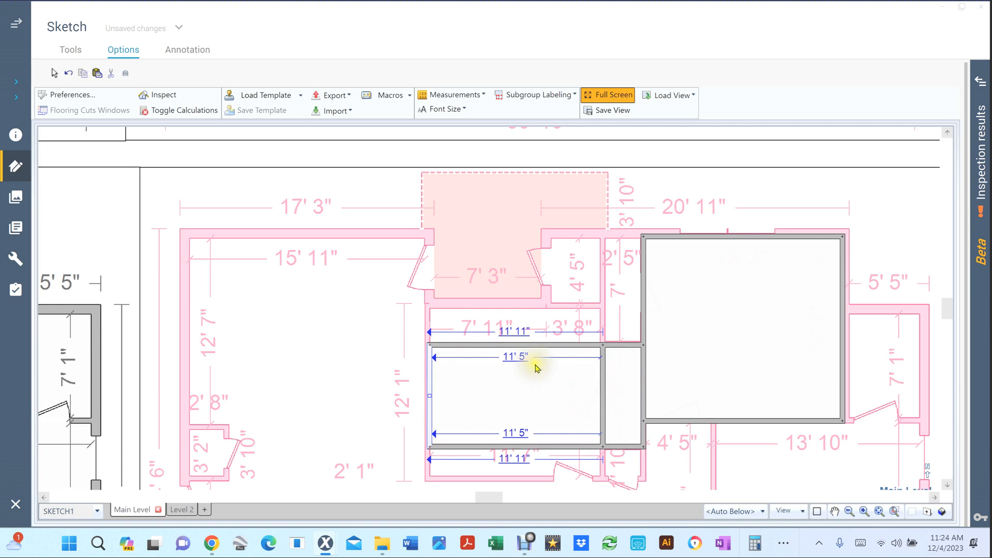
{"action": "double_click", "coordinate": [521, 356]}
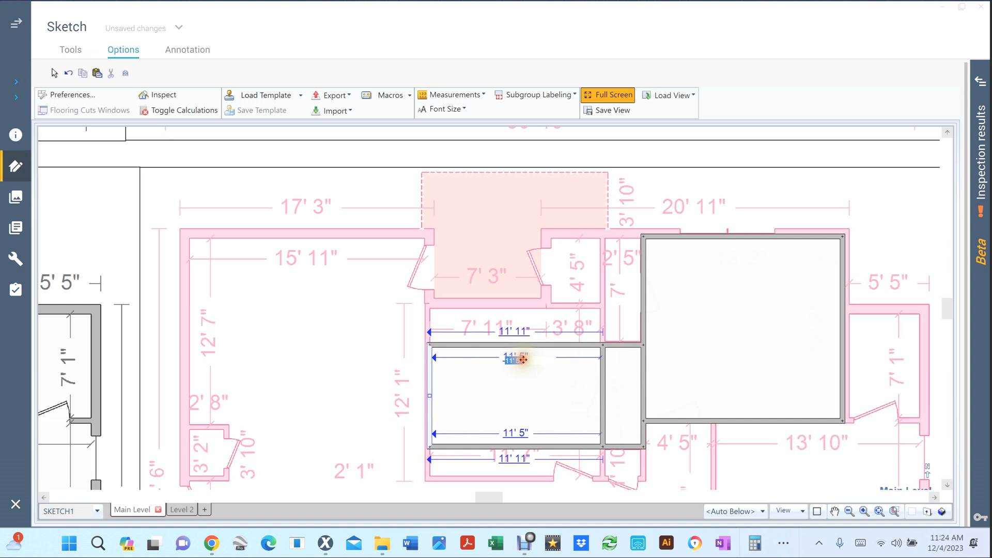
{"action": "type", "text": "11,7"}
{"action": "key", "text": "Return"}
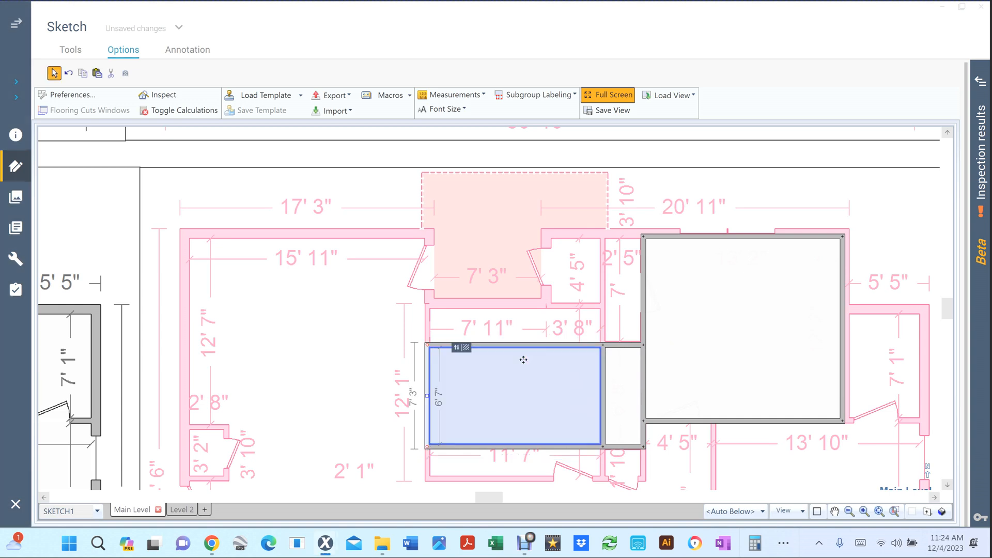
Extend the 11' 7" wide room's upper and lower walls to the pink plan's wall lines, giving an 11' 5" interior length.
{"action": "left_click", "coordinate": [527, 375]}
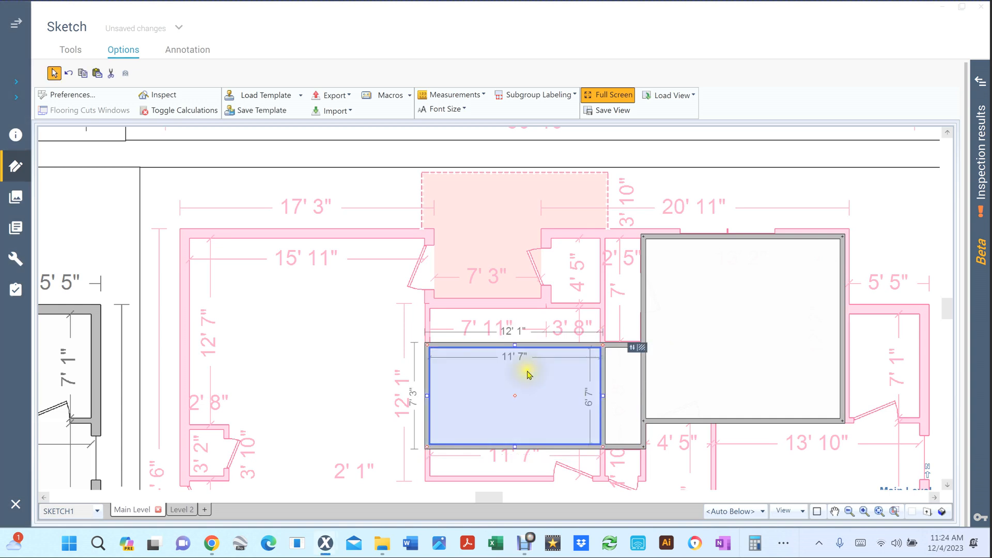
{"action": "left_click", "coordinate": [515, 344]}
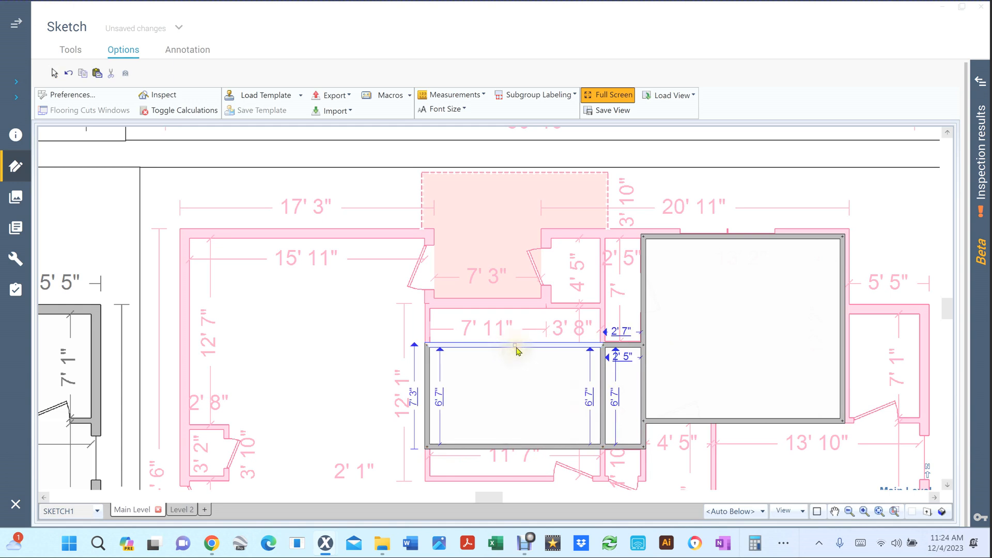
{"action": "left_click_drag", "start_coordinate": [514, 344], "coordinate": [530, 301]}
{"action": "left_click_drag", "start_coordinate": [530, 305], "coordinate": [529, 305]}
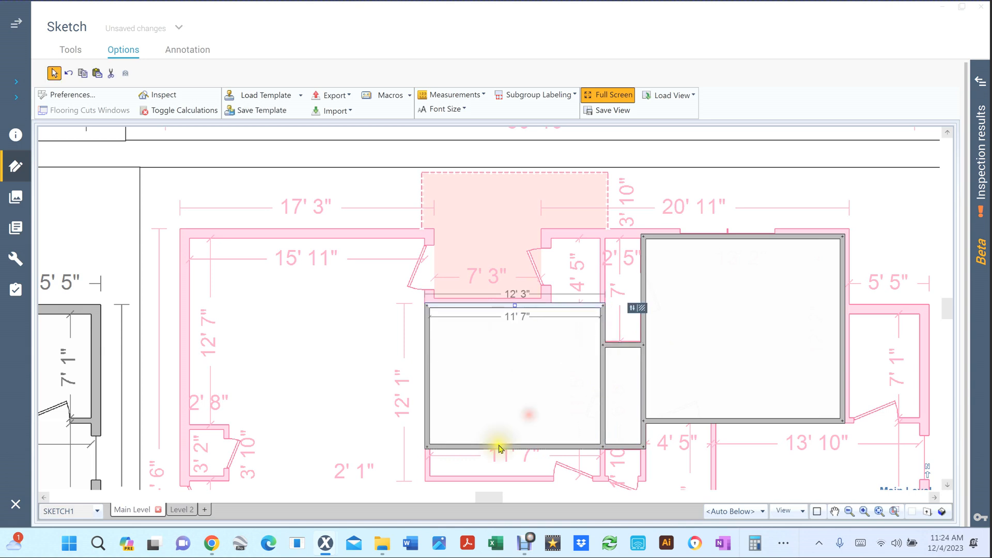
{"action": "left_click", "coordinate": [516, 445]}
{"action": "left_click_drag", "start_coordinate": [515, 446], "coordinate": [512, 478]}
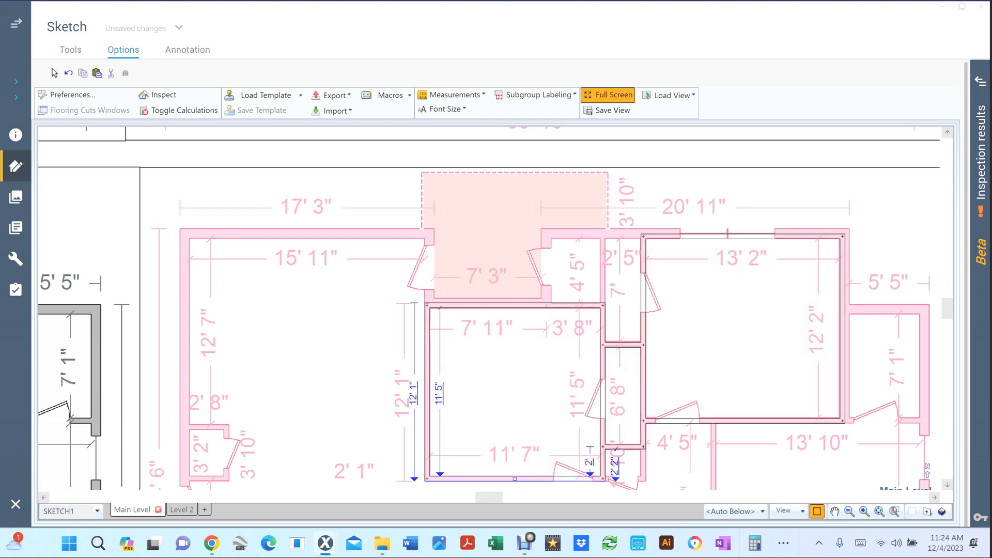
Delete all the traced rooms from the lower blue, gray and pink plans.
{"action": "scroll", "coordinate": [880, 242], "scroll_direction": "up", "scroll_amount": 2}
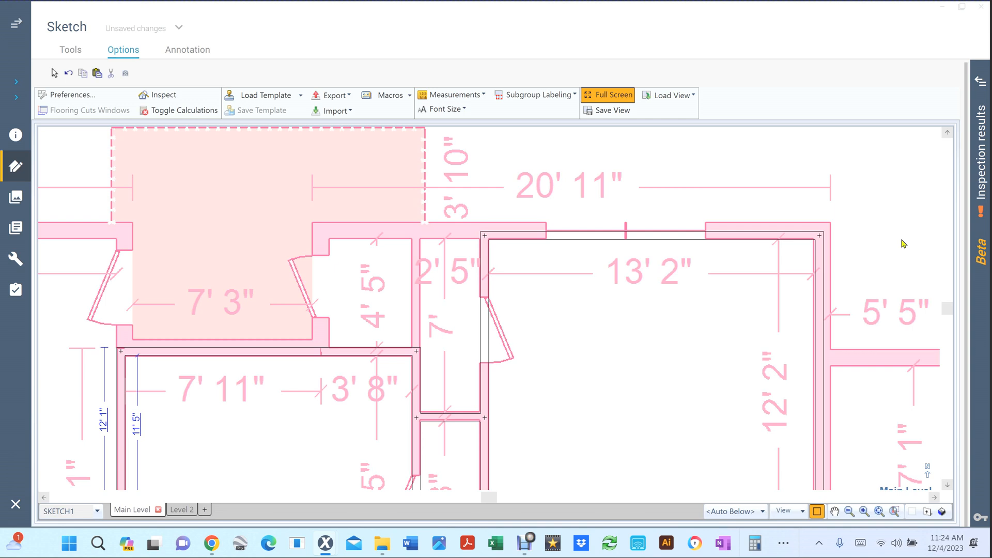
{"action": "middle_click", "coordinate": [903, 243]}
{"action": "middle_click", "coordinate": [903, 243]}
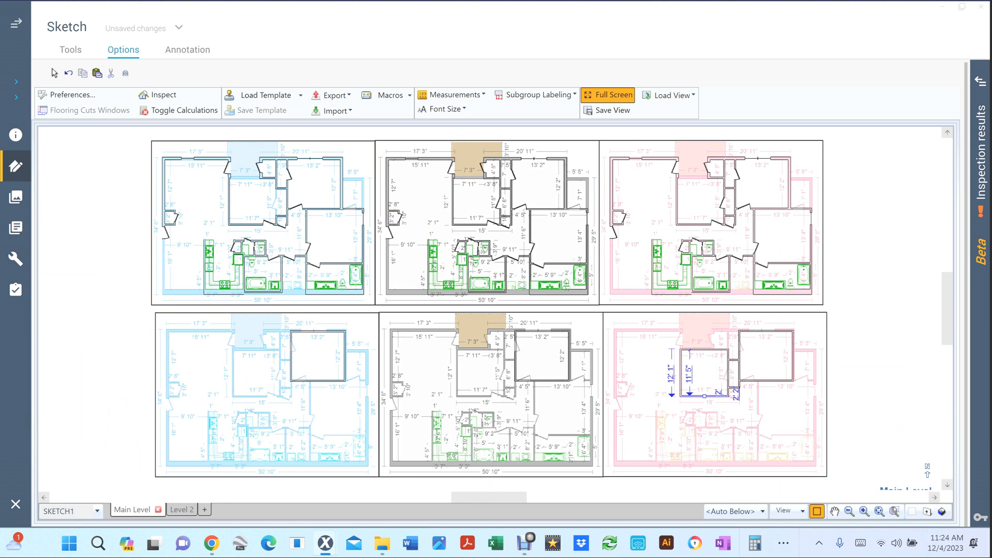
{"action": "left_click_drag", "start_coordinate": [841, 488], "coordinate": [150, 315]}
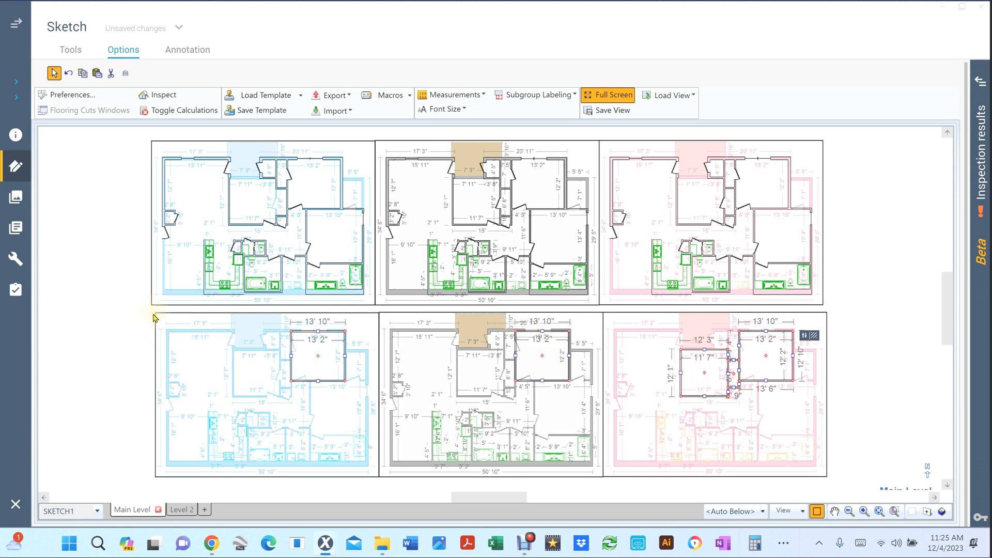
{"action": "key", "text": "Escape"}
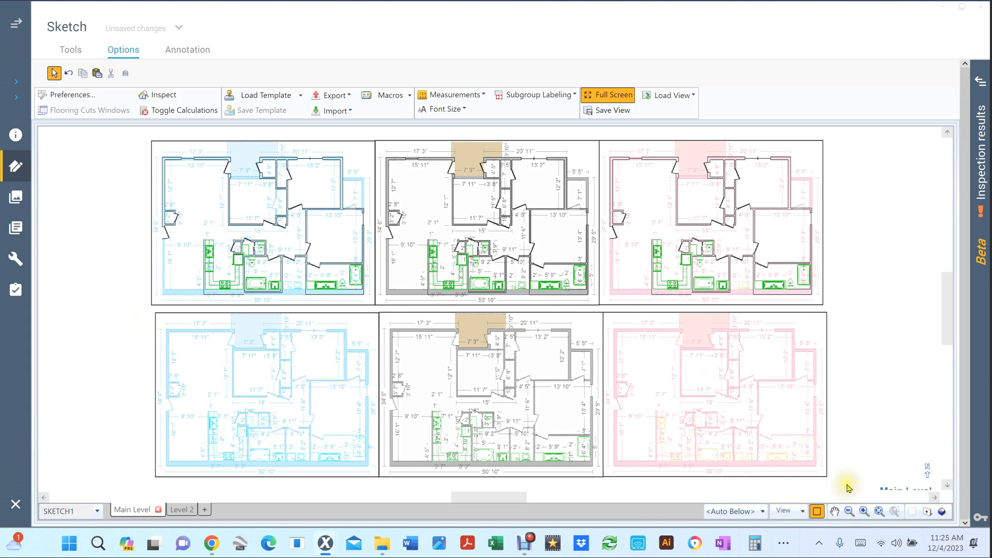
Delete the three underlay images in the lower row, keeping the upper row of plans.
{"action": "left_click_drag", "start_coordinate": [845, 487], "coordinate": [148, 309]}
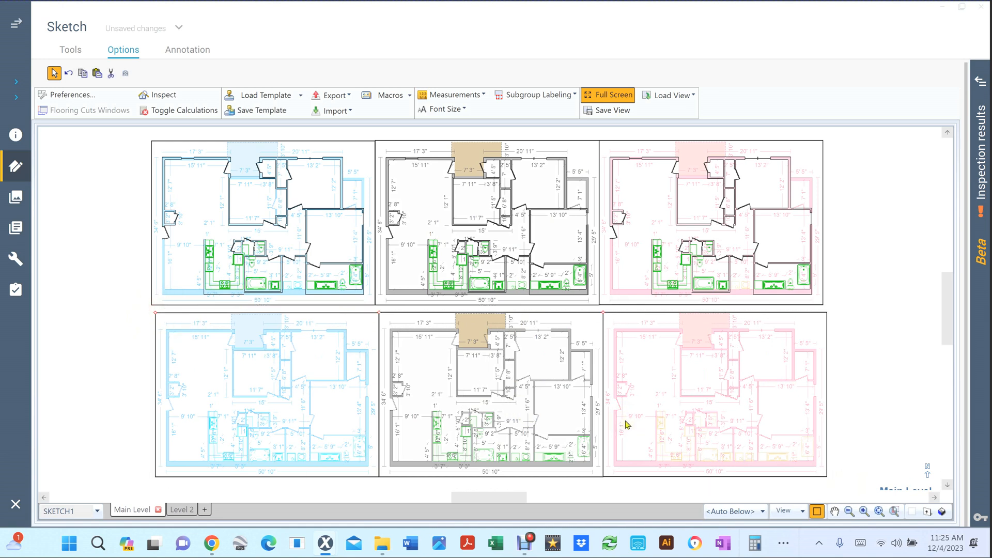
{"action": "key", "text": "Delete"}
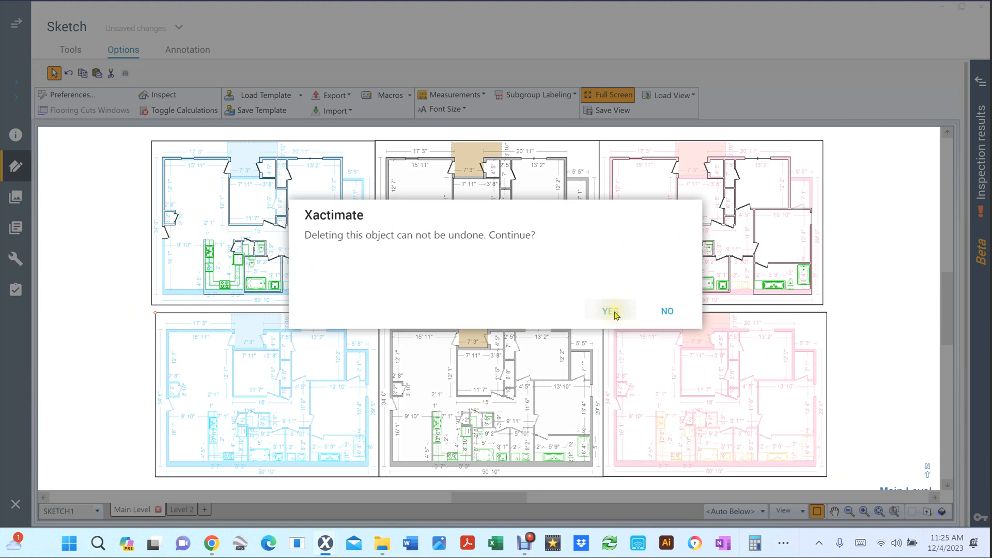
{"action": "left_click", "coordinate": [615, 312]}
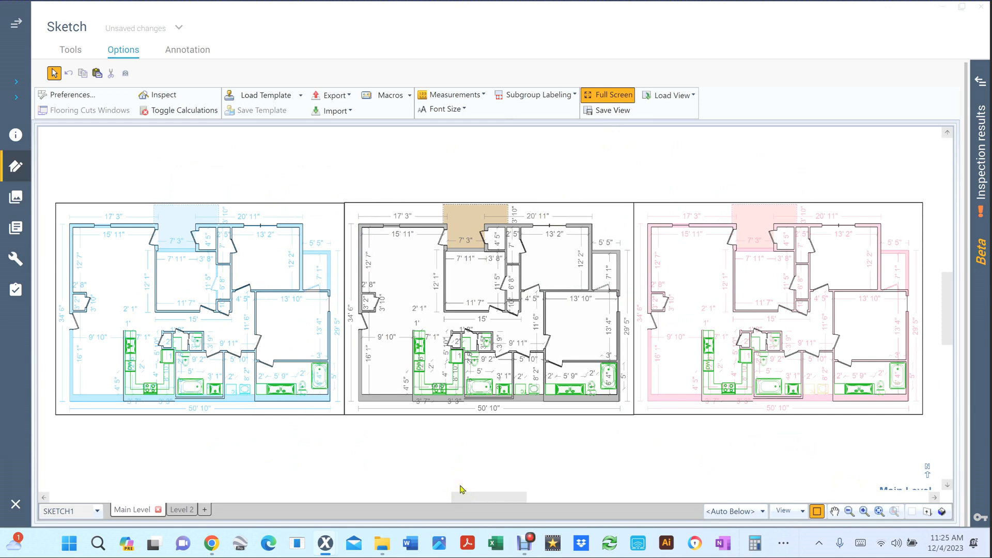
Check the properties of the thick exterior wall below the double-sink bathroom in the blue plan.
{"action": "key", "text": "space"}
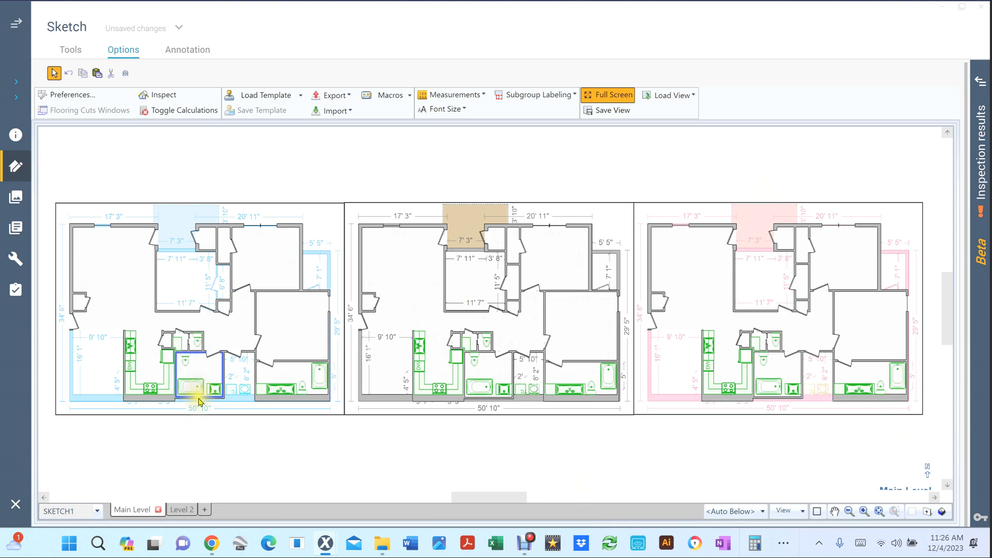
{"action": "scroll", "coordinate": [213, 405], "scroll_direction": "up", "scroll_amount": 1}
{"action": "scroll", "coordinate": [210, 404], "scroll_direction": "up", "scroll_amount": 2}
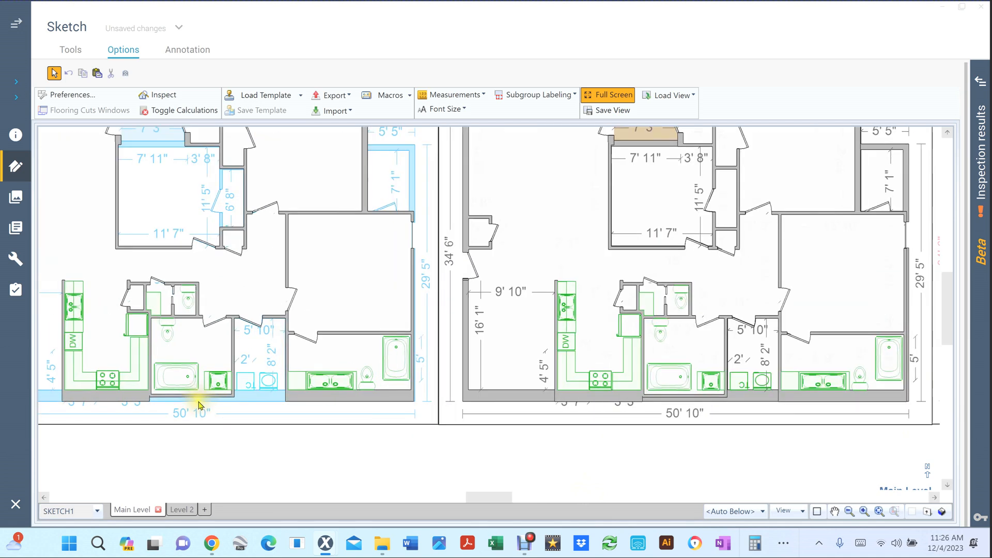
{"action": "scroll", "coordinate": [198, 401], "scroll_direction": "up", "scroll_amount": 2}
{"action": "scroll", "coordinate": [199, 400], "scroll_direction": "up", "scroll_amount": 1}
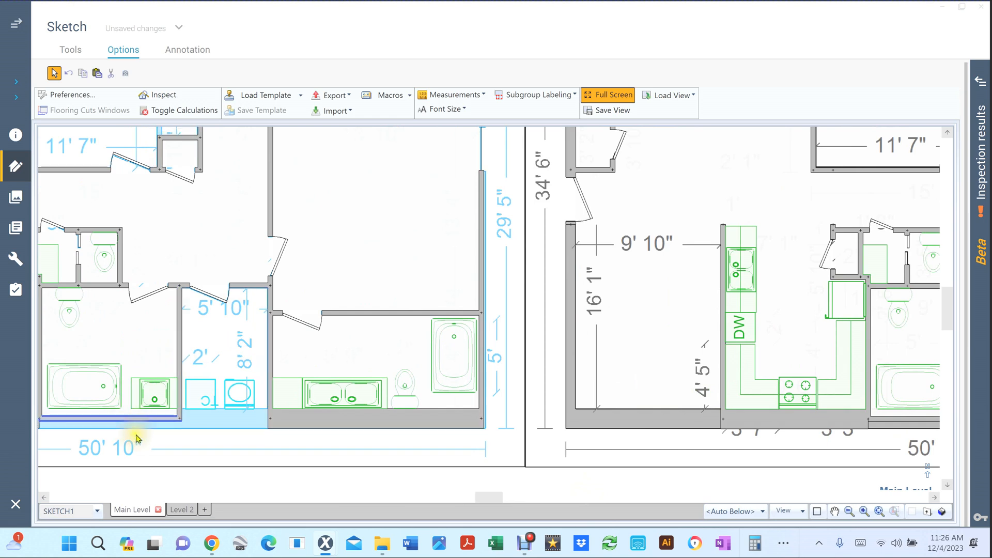
{"action": "left_click", "coordinate": [381, 420]}
{"action": "double_click", "coordinate": [381, 421]}
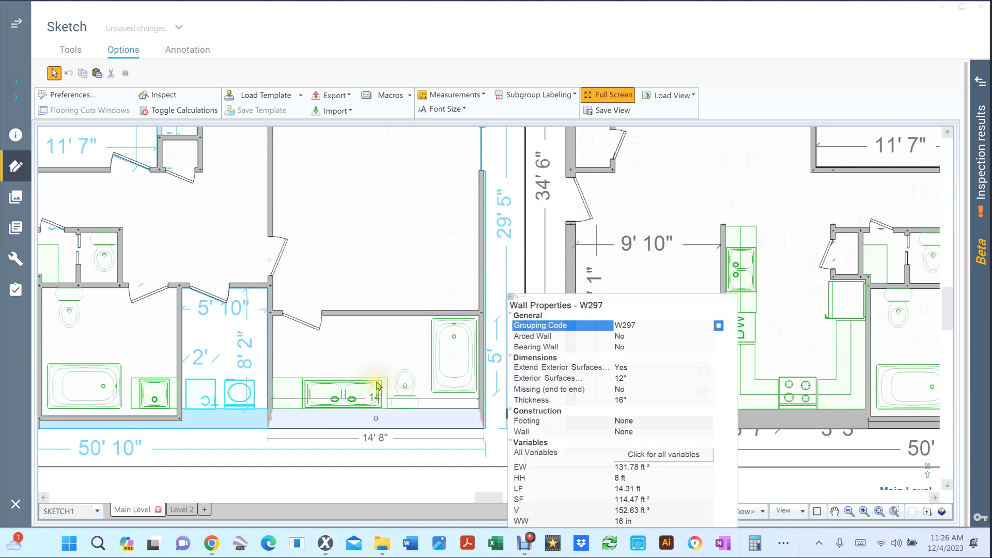
{"action": "left_click", "coordinate": [393, 273]}
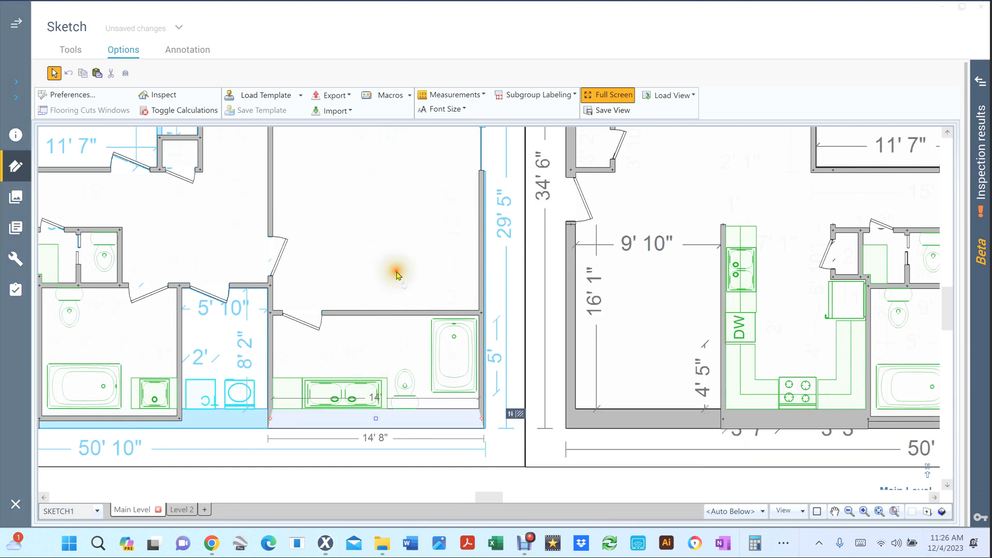
Compare how easily untraced walls and rooms can be told apart from the traced ones in the blue and gray plans.
{"action": "scroll", "coordinate": [154, 430], "scroll_direction": "down", "scroll_amount": 5}
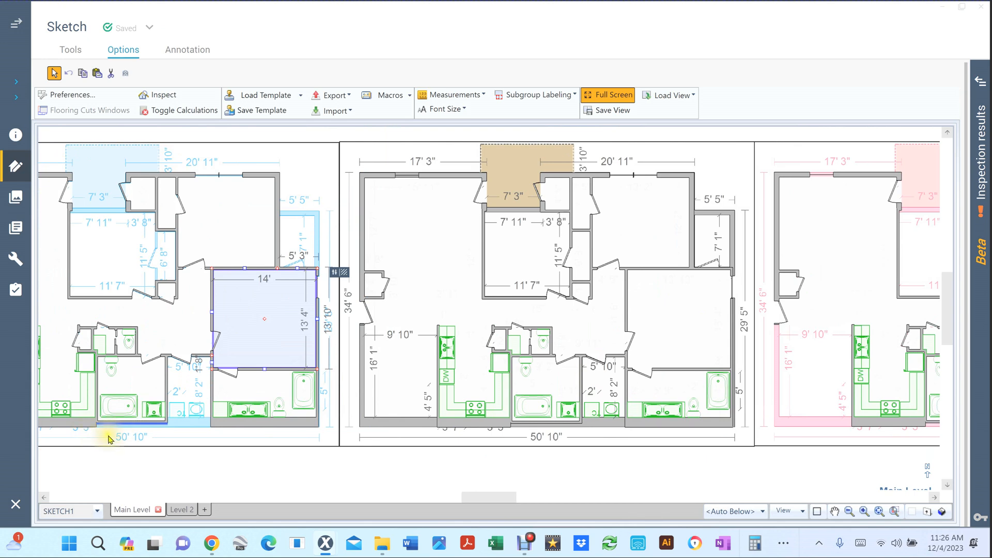
{"action": "scroll", "coordinate": [335, 299], "scroll_direction": "up", "scroll_amount": 2}
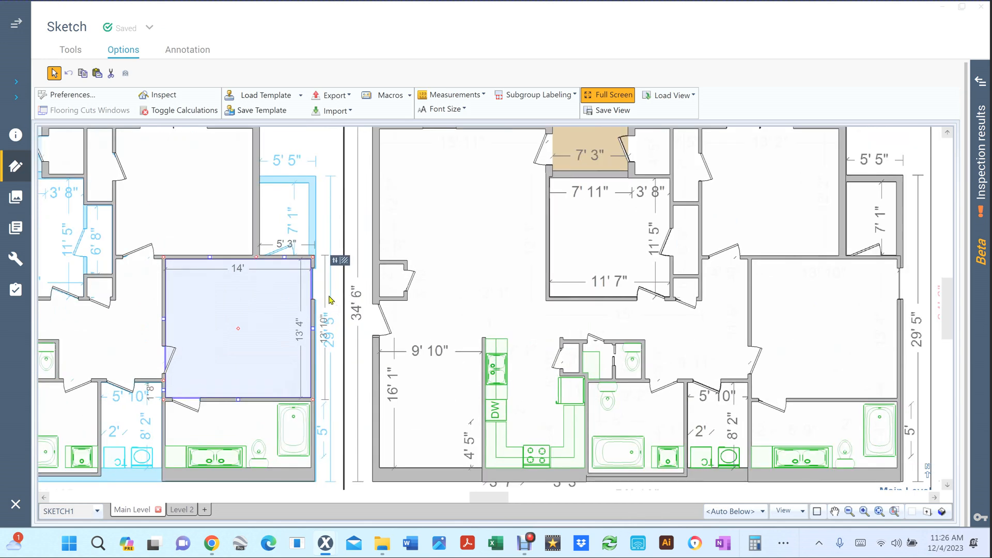
{"action": "scroll", "coordinate": [331, 300], "scroll_direction": "up", "scroll_amount": 2}
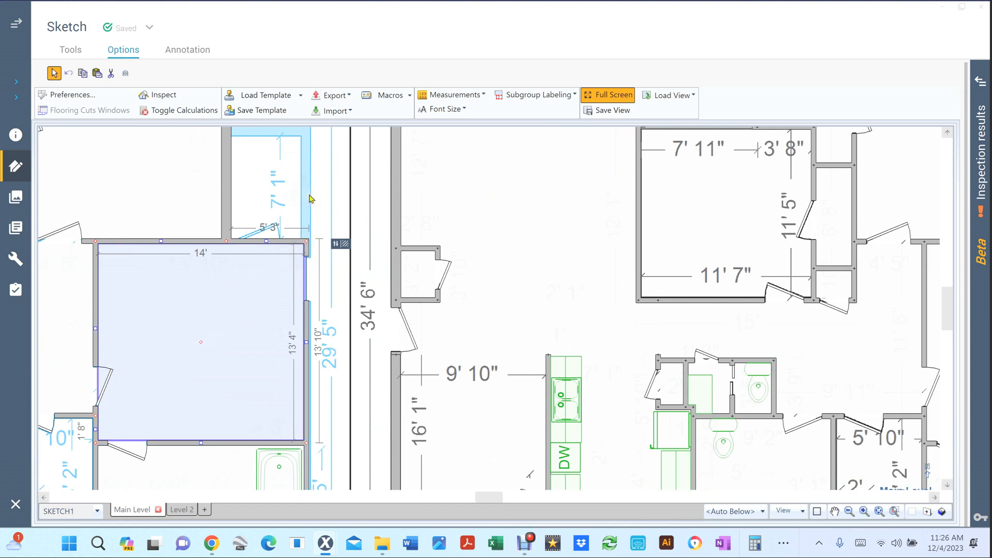
{"action": "middle_click", "coordinate": [289, 344]}
{"action": "middle_click", "coordinate": [290, 344]}
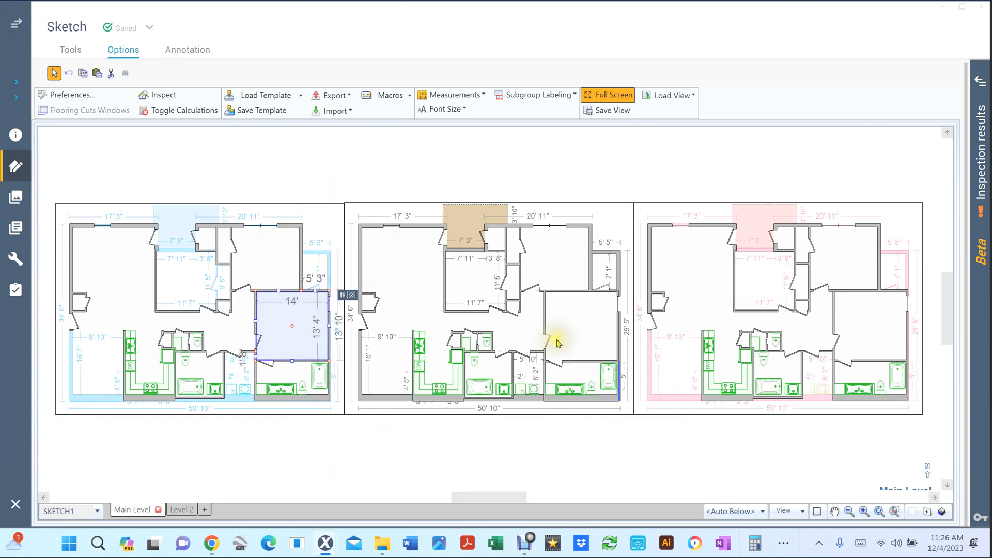
{"action": "scroll", "coordinate": [503, 289], "scroll_direction": "up", "scroll_amount": 3}
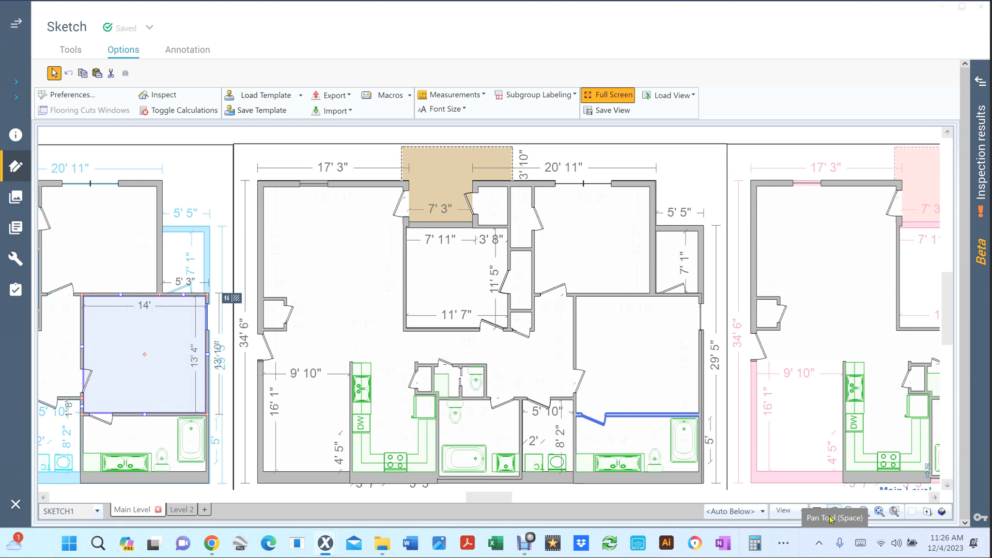
{"action": "key", "text": "space"}
{"action": "key", "text": "space"}
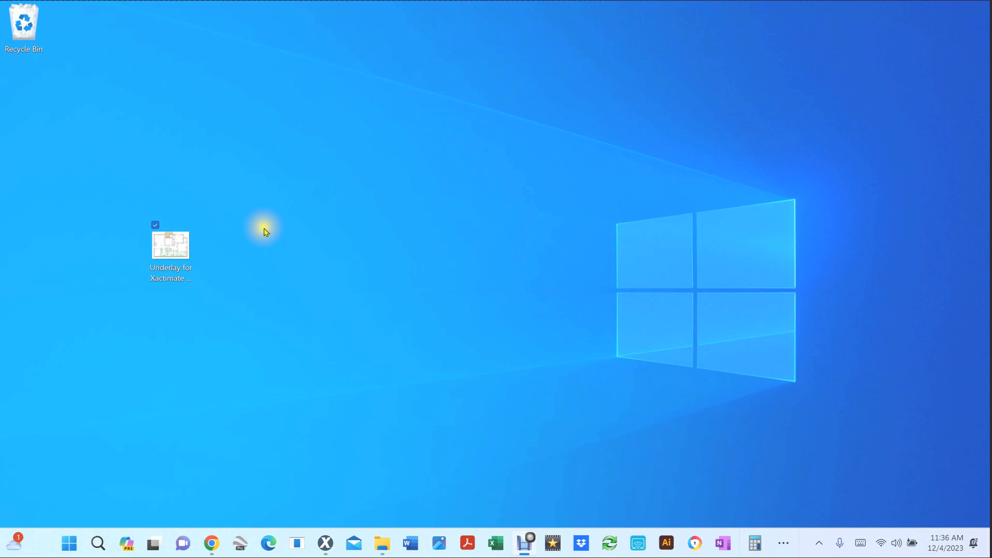
View the desktop image Underlay for Xactimate Sketch (2).png and close it again.
{"action": "double_click", "coordinate": [177, 249]}
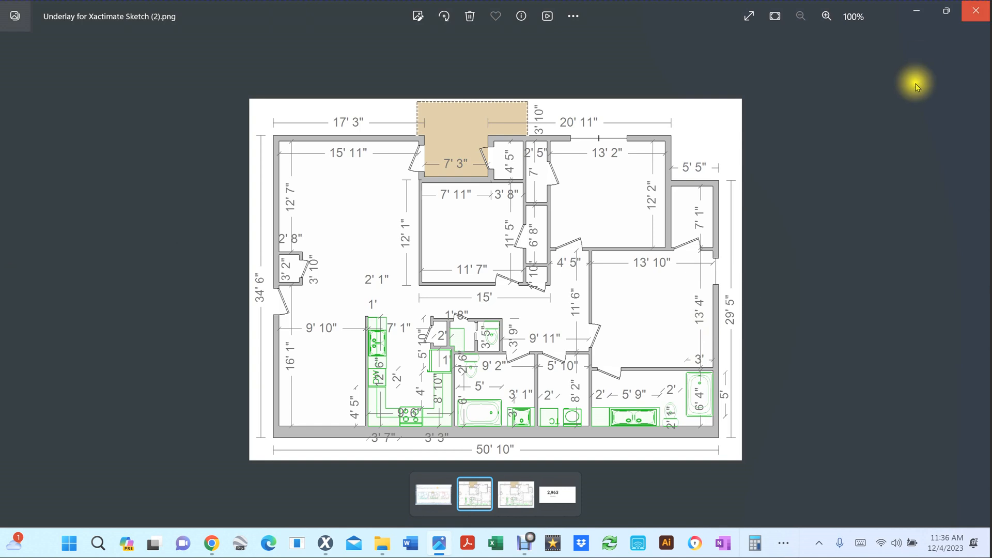
{"action": "left_click", "coordinate": [977, 14]}
Switch to the Chrome window with the Photopea online photo editor and check its web address.
{"action": "mouse_move", "coordinate": [212, 546]}
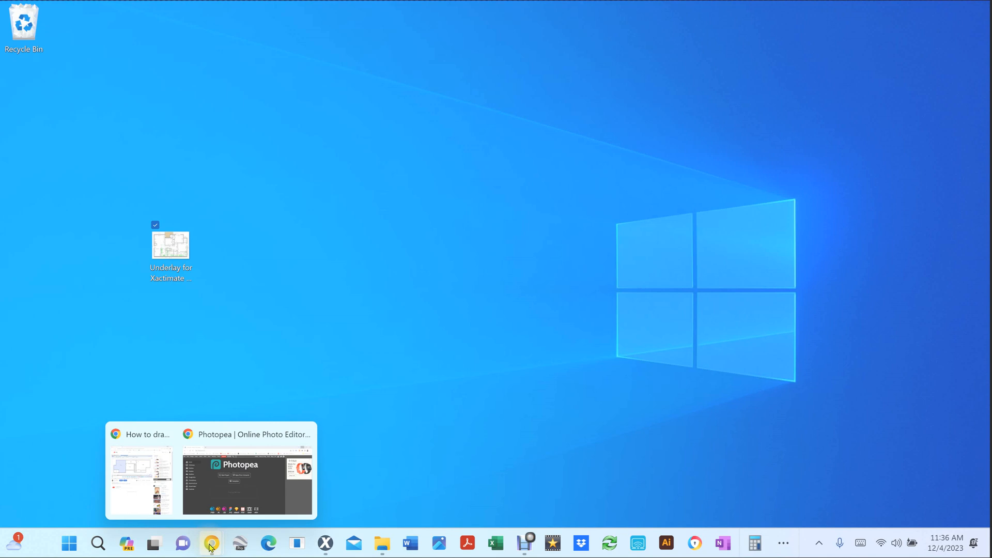
{"action": "left_click", "coordinate": [240, 442]}
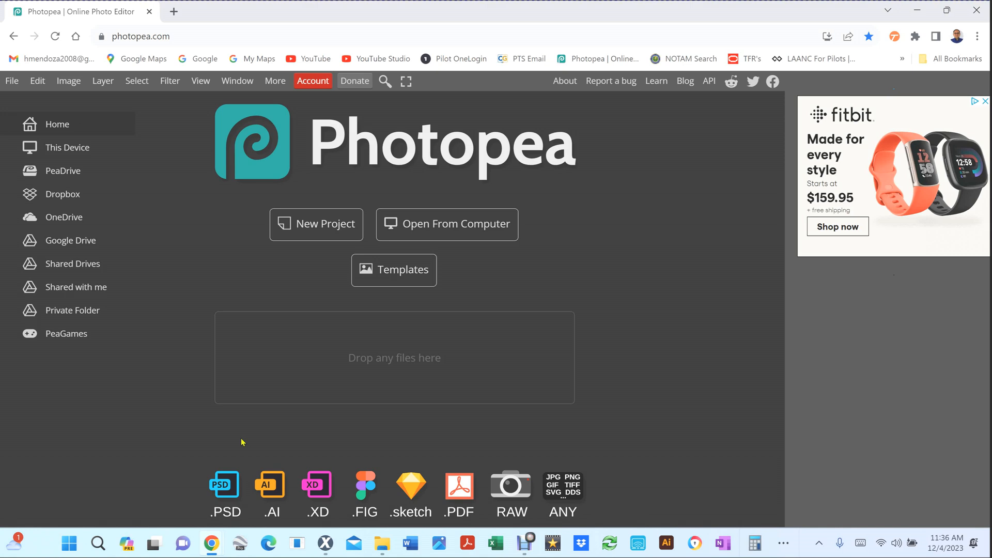
{"action": "left_click", "coordinate": [191, 37]}
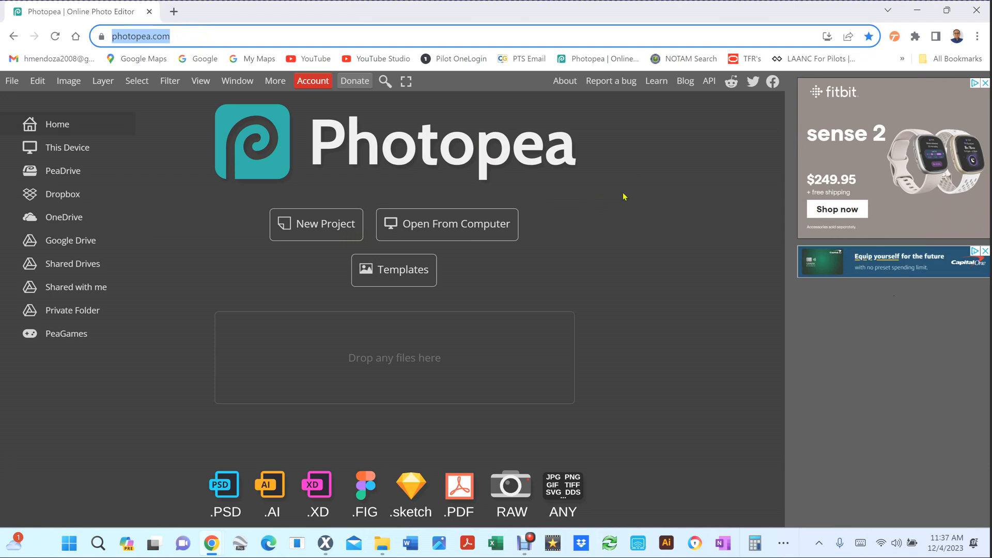
Open Underlay for Xactimate Sketch (2).png from the Desktop folder in Photopea.
{"action": "left_click", "coordinate": [11, 82]}
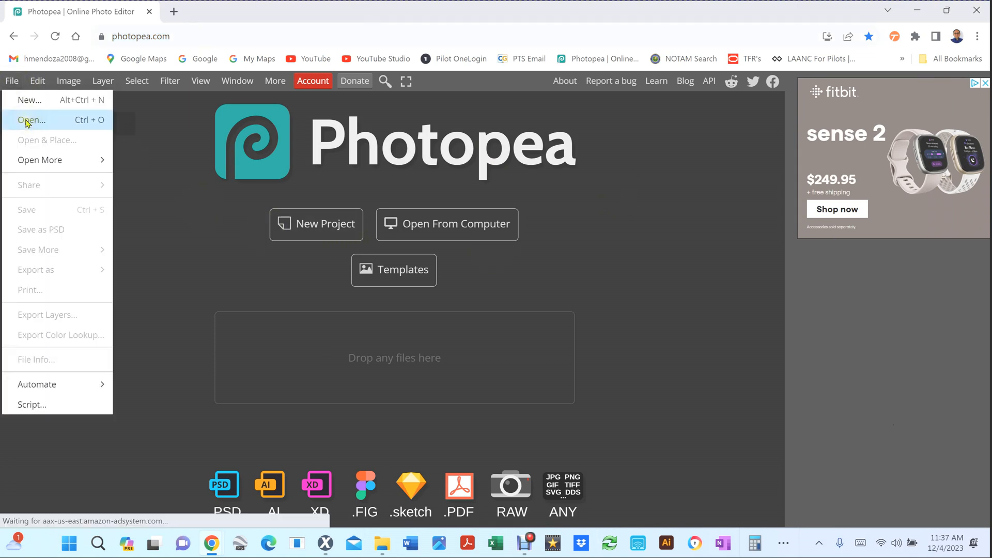
{"action": "left_click", "coordinate": [640, 245]}
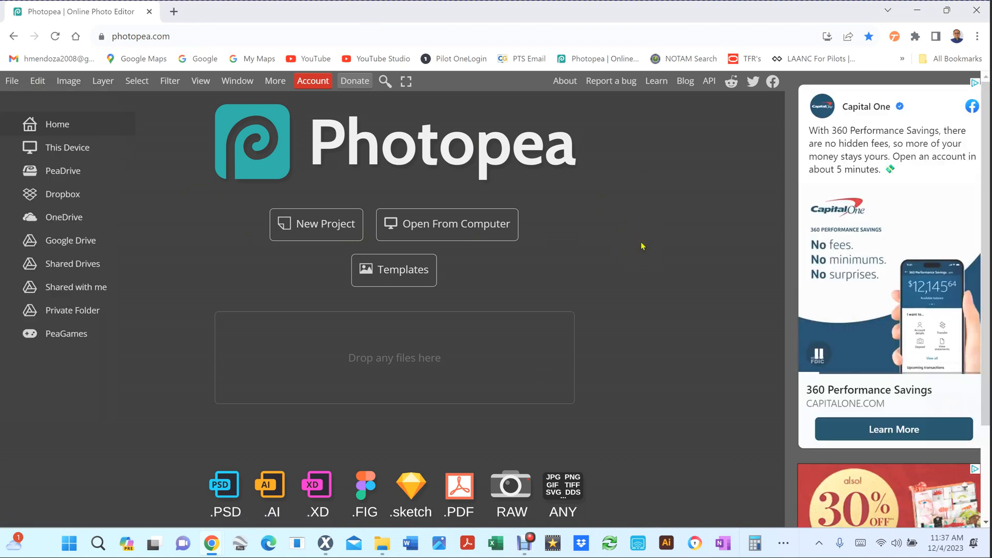
{"action": "key", "text": "ctrl+o"}
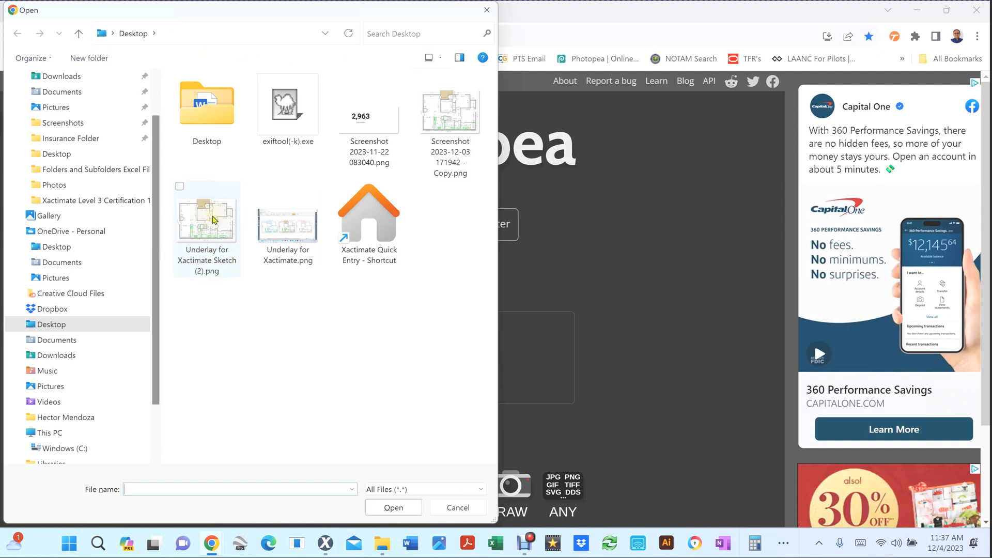
{"action": "left_click", "coordinate": [212, 221]}
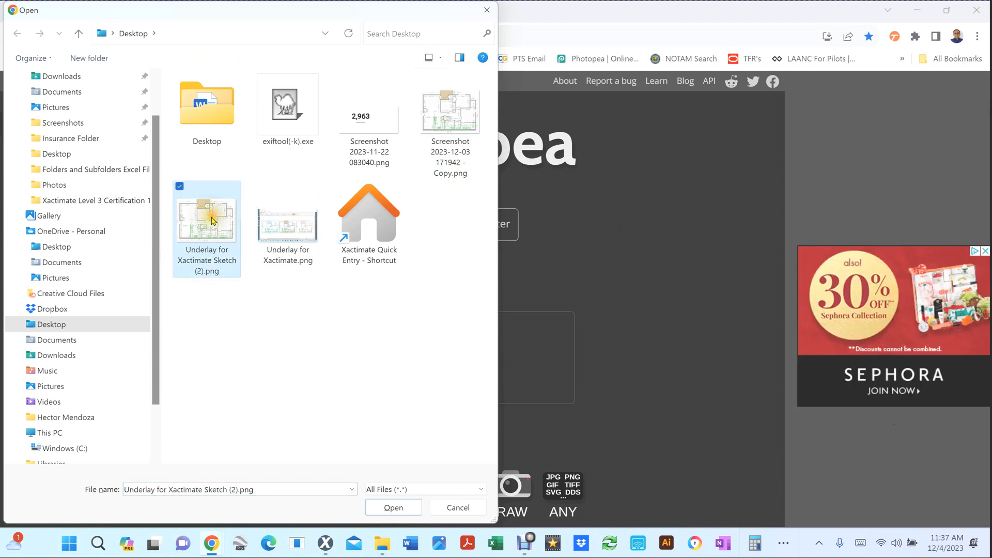
{"action": "left_click", "coordinate": [393, 508]}
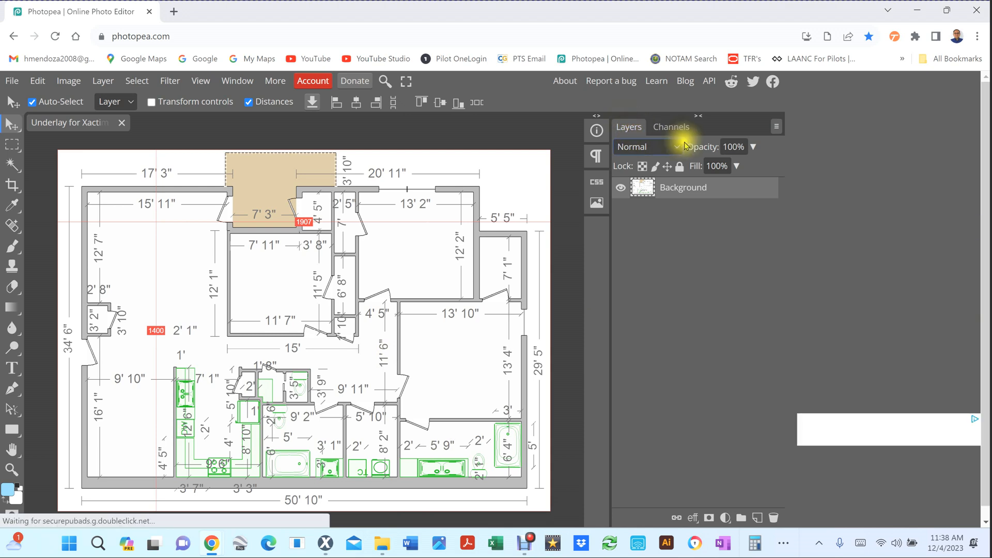
Close the Layers and Channels panels to free up space around the floor plan image.
{"action": "right_click", "coordinate": [630, 127]}
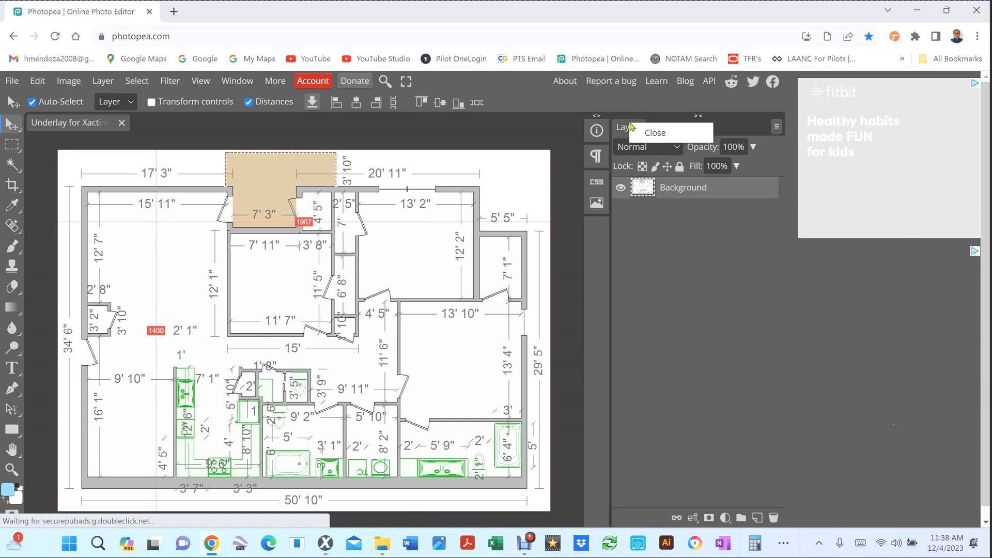
{"action": "left_click", "coordinate": [656, 133]}
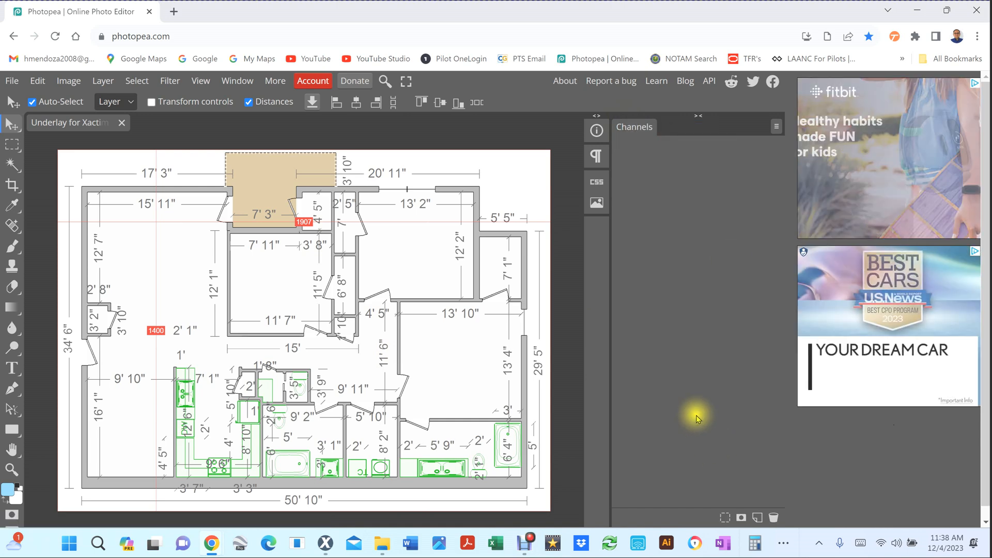
{"action": "right_click", "coordinate": [639, 126]}
{"action": "left_click", "coordinate": [655, 132]}
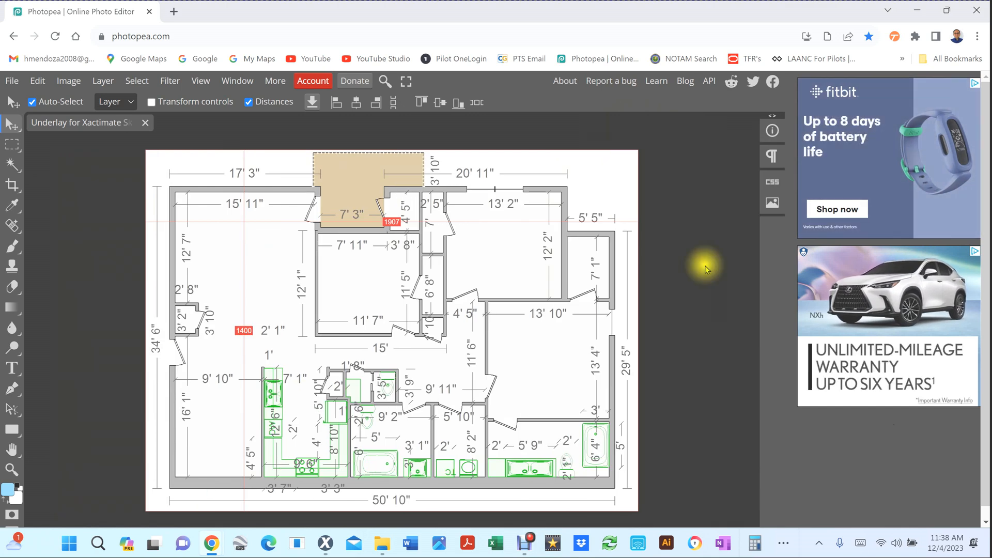
Bring back the Layers panel beside the floor plan image.
{"action": "left_click", "coordinate": [203, 82]}
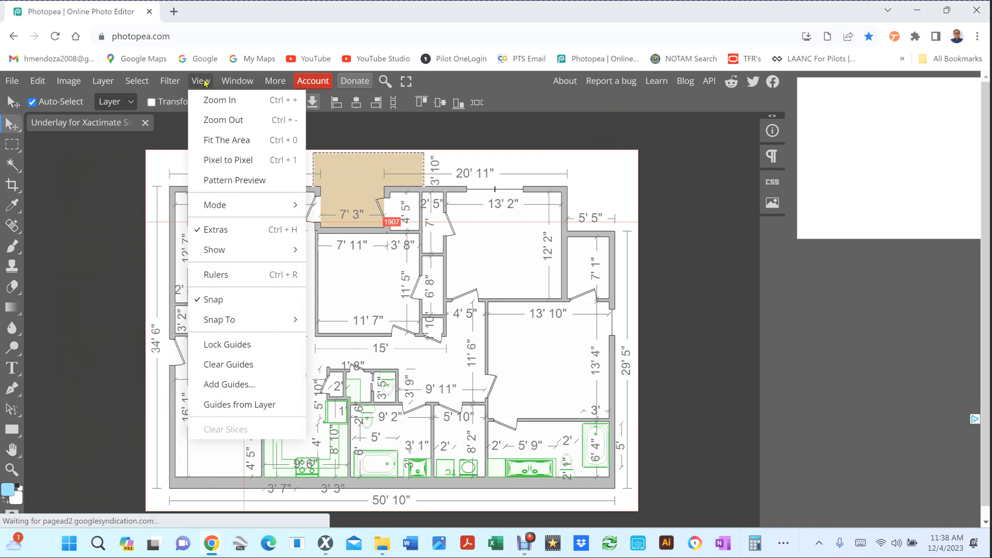
{"action": "mouse_move", "coordinate": [261, 261]}
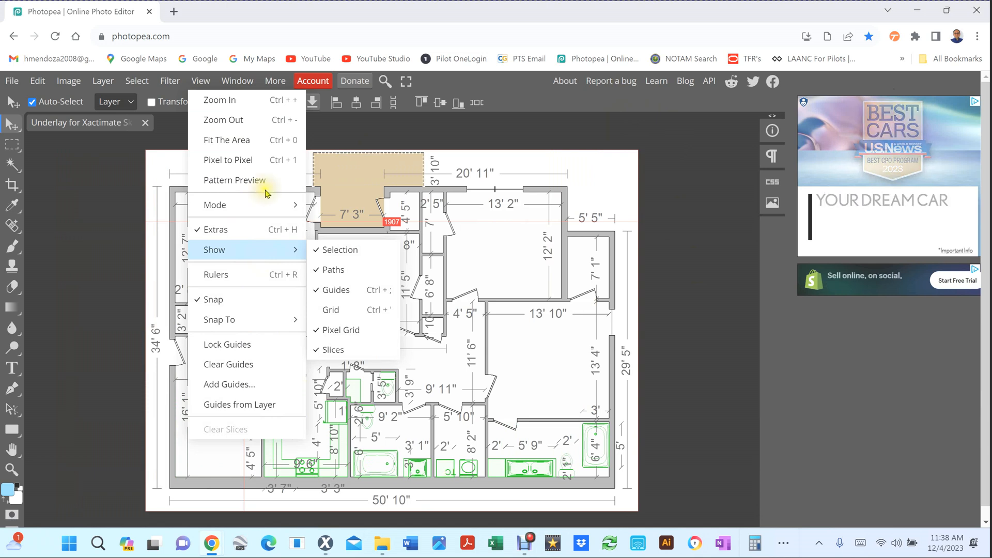
{"action": "left_click", "coordinate": [239, 80]}
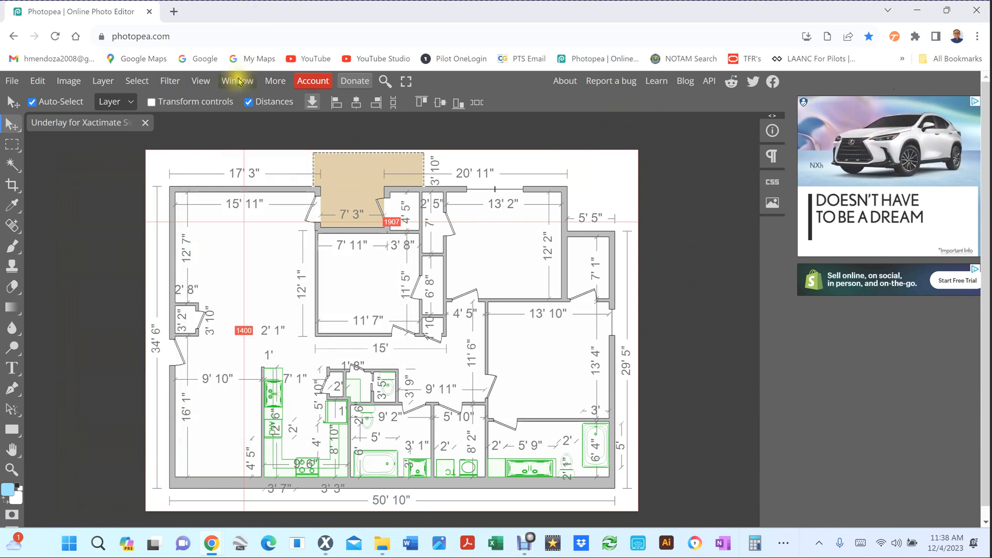
{"action": "left_click", "coordinate": [239, 81]}
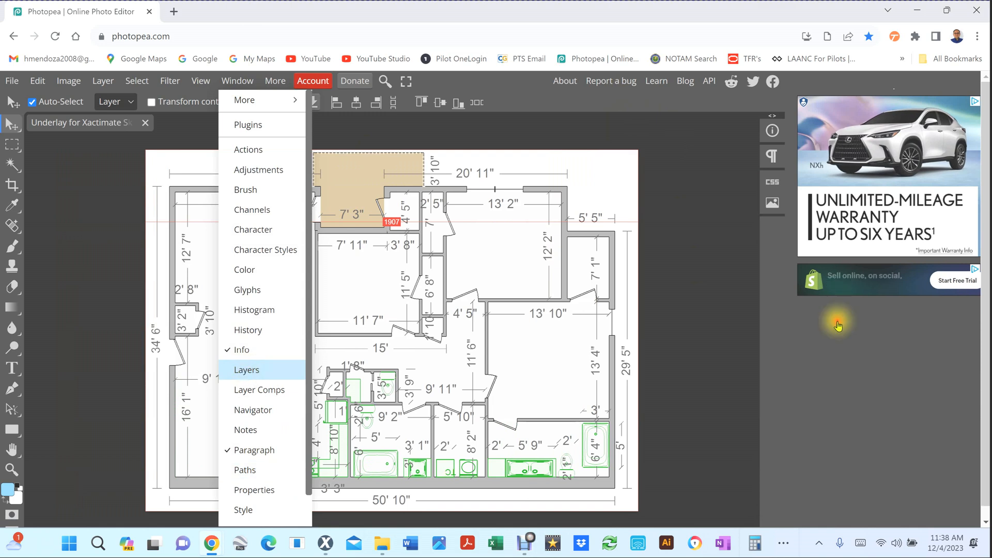
{"action": "left_click", "coordinate": [245, 371]}
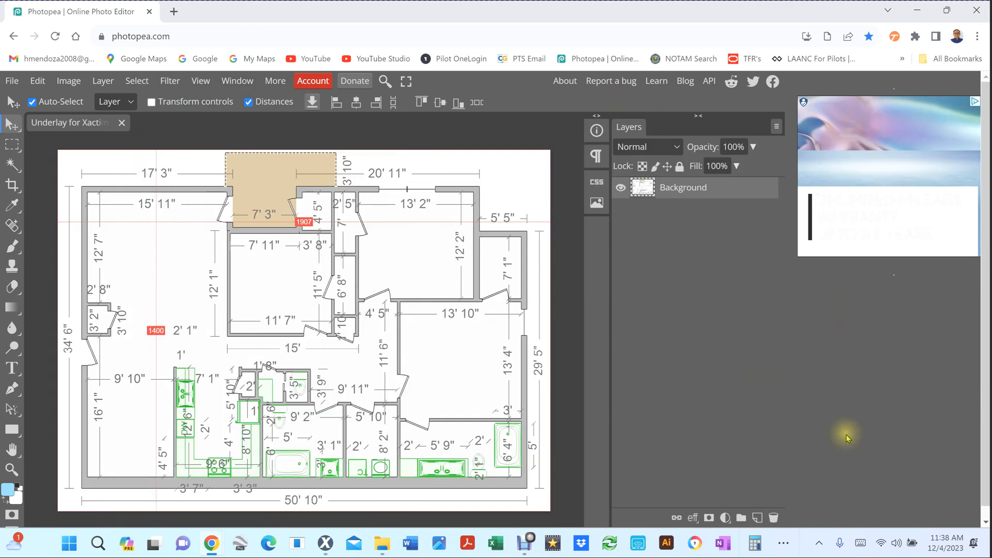
Add a new empty layer above the Background and set its blend mode to Hard Light.
{"action": "left_click", "coordinate": [757, 518]}
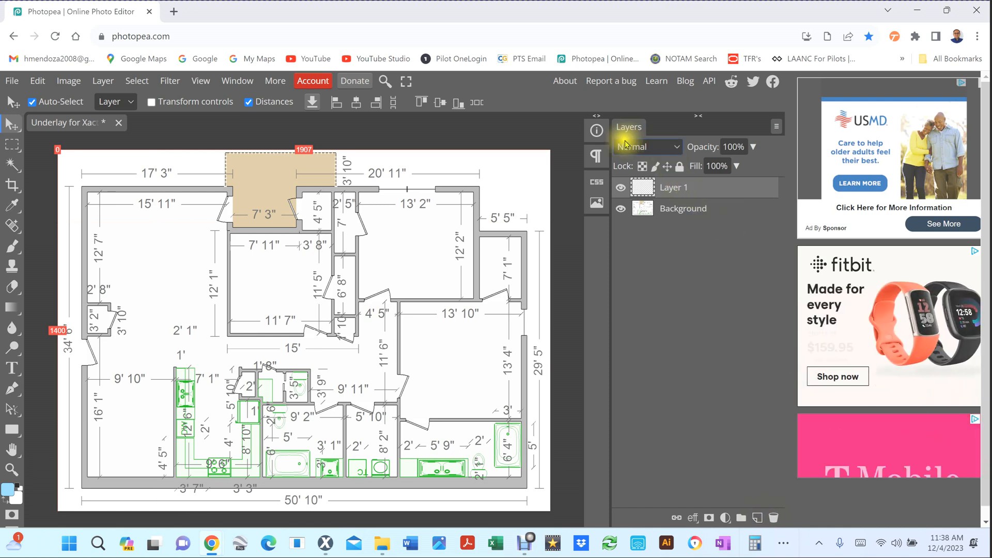
{"action": "left_click", "coordinate": [677, 148]}
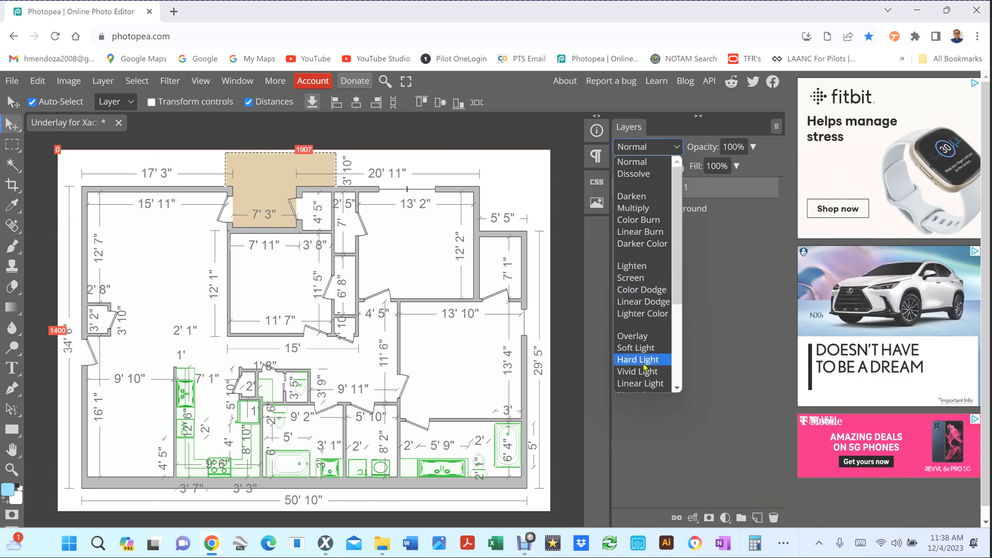
{"action": "left_click", "coordinate": [644, 362]}
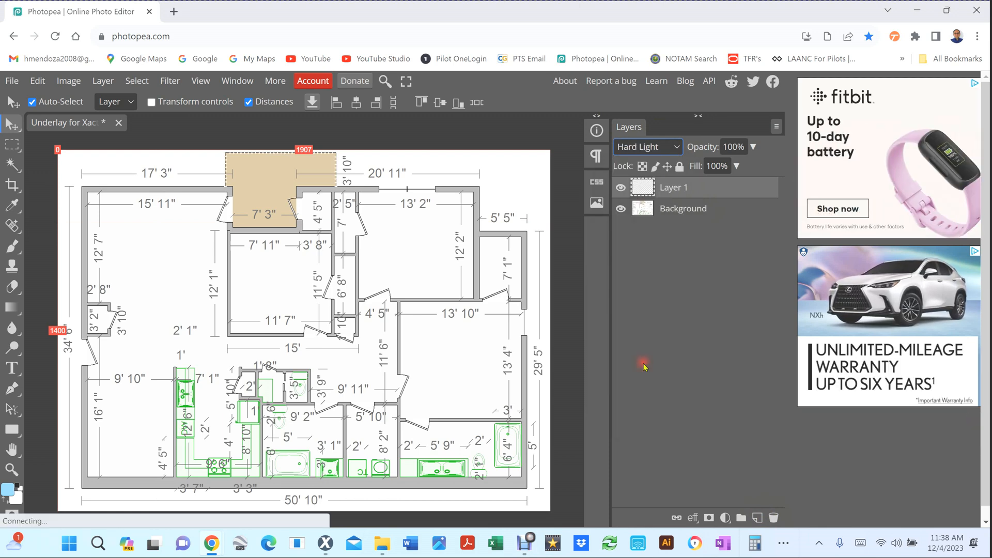
Set the foreground color to light blue with CMYK values C 40%, M 0%, Y 0% and K 0%.
{"action": "left_click", "coordinate": [19, 495]}
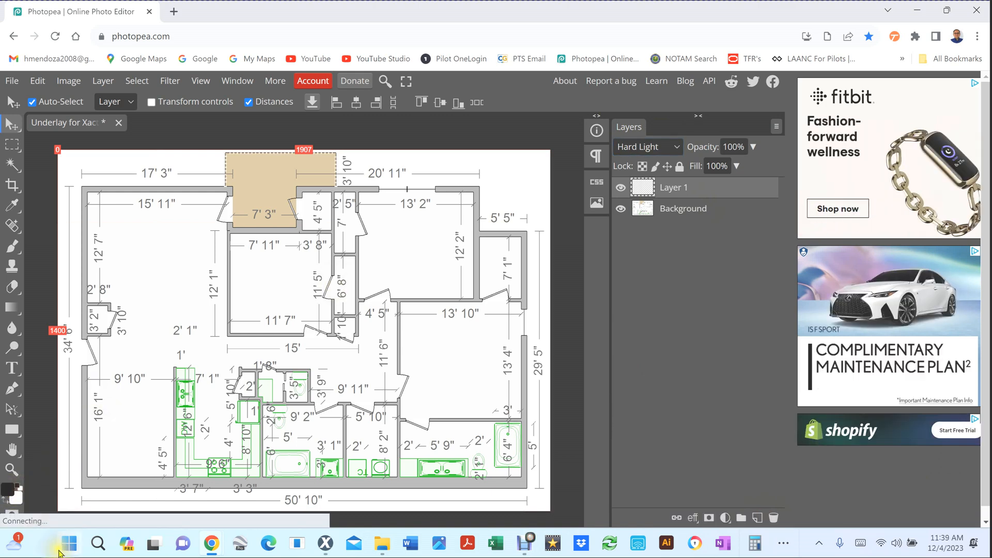
{"action": "left_click", "coordinate": [7, 493]}
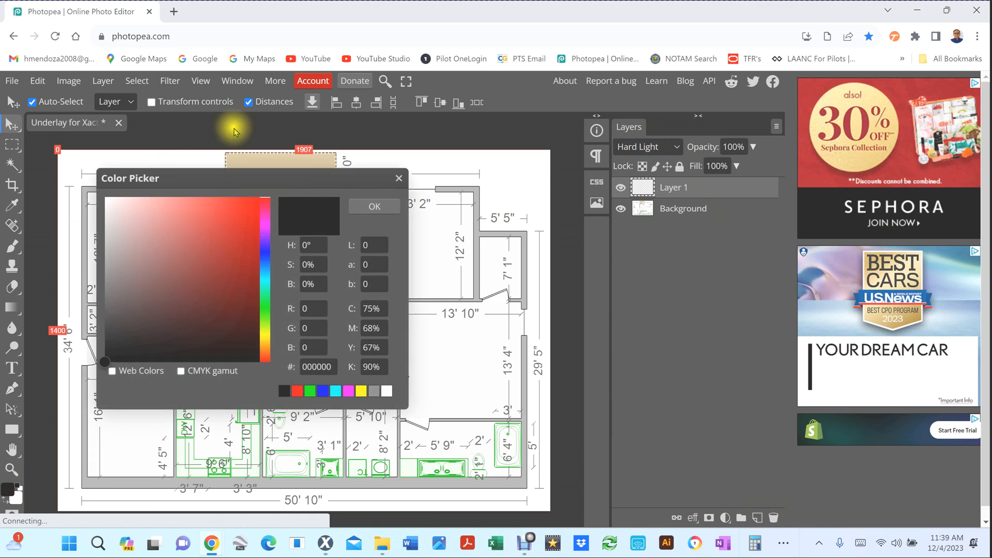
{"action": "left_click_drag", "start_coordinate": [239, 180], "coordinate": [510, 186]}
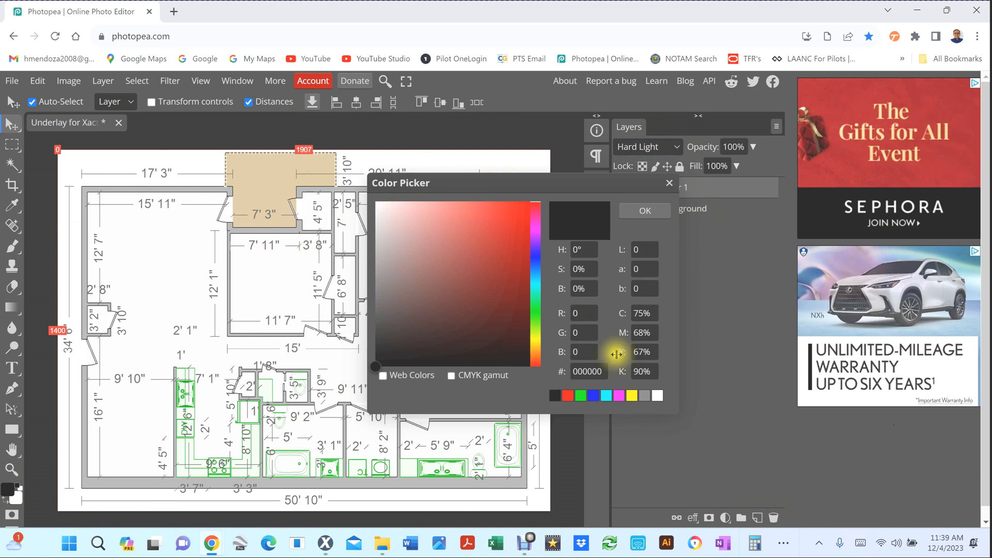
{"action": "left_click", "coordinate": [650, 313]}
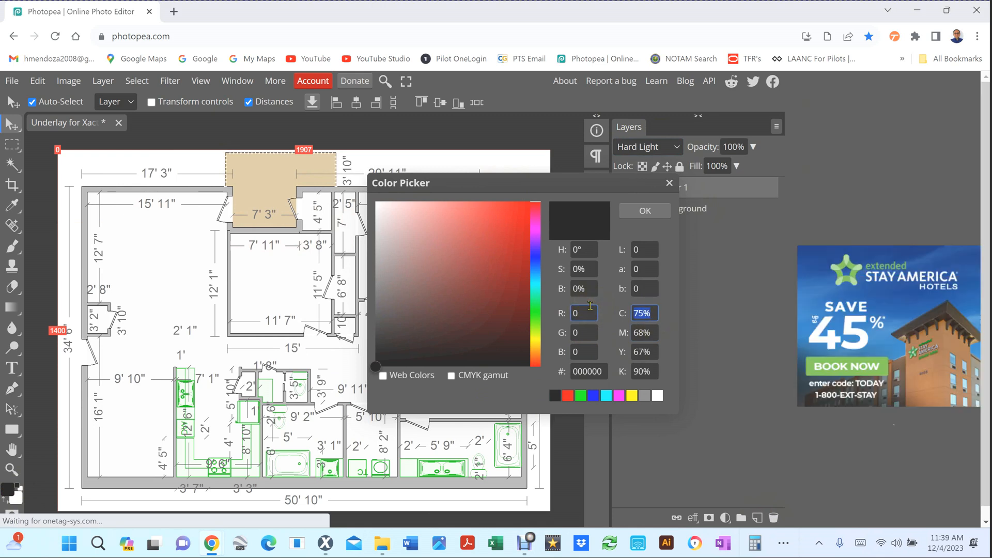
{"action": "key", "text": "Tab"}
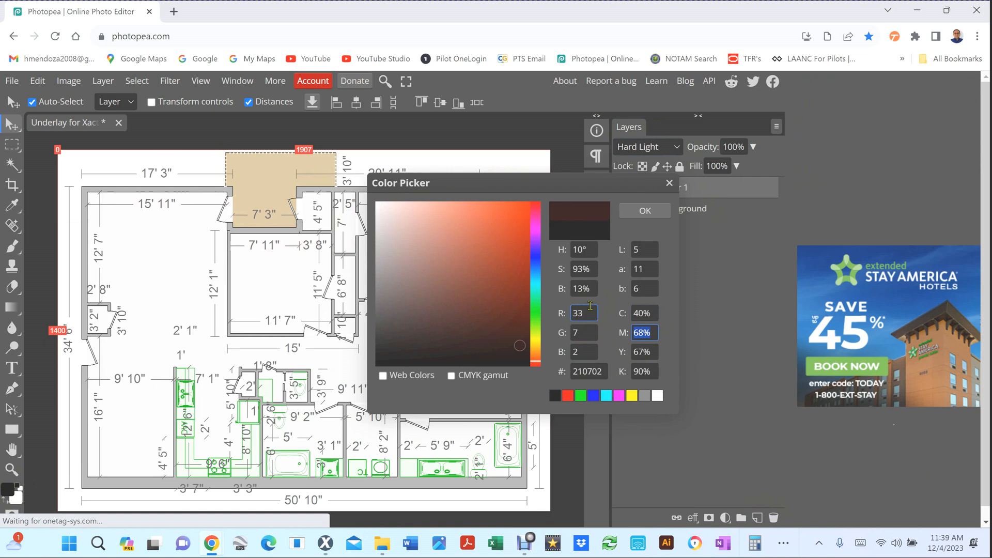
{"action": "type", "text": "0"}
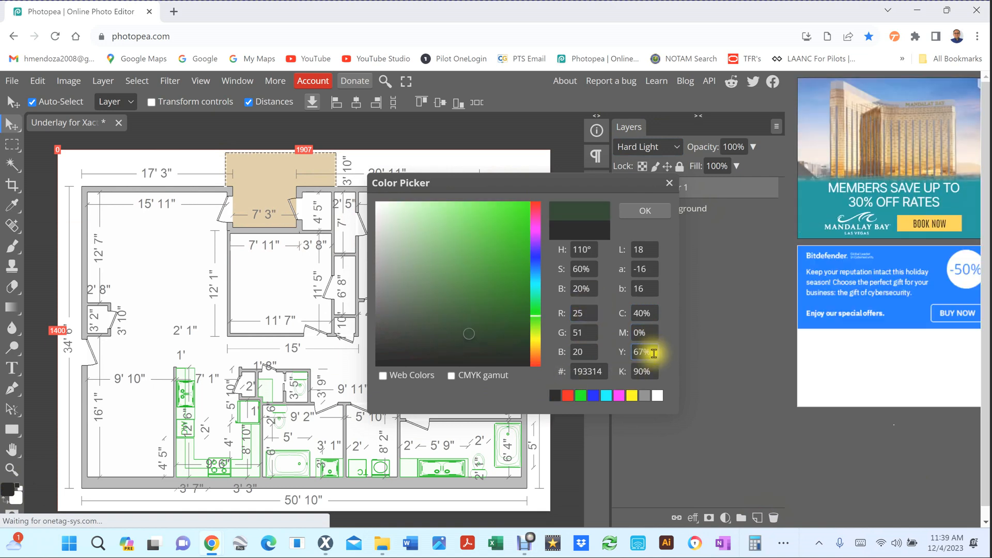
{"action": "key", "text": "Tab"}
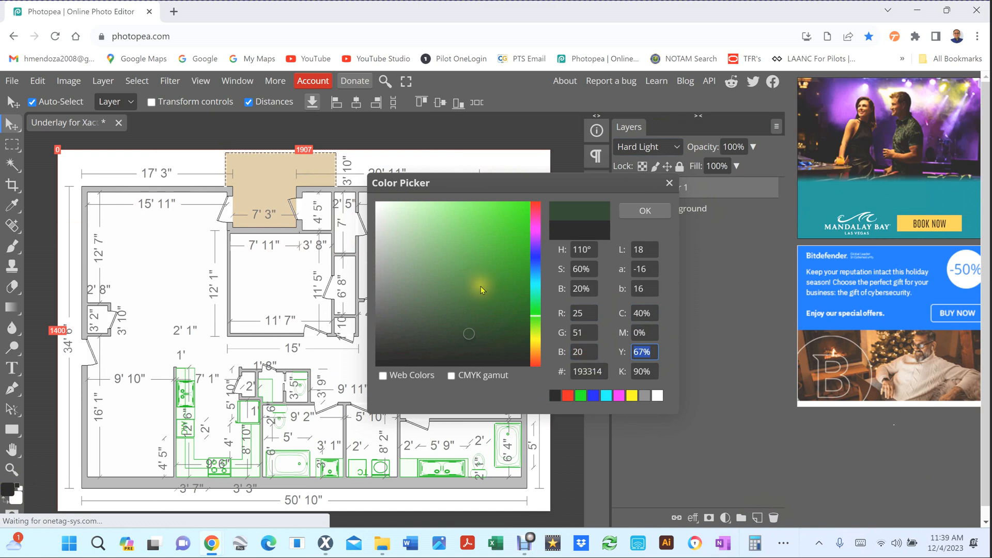
{"action": "type", "text": "0"}
{"action": "key", "text": "Tab"}
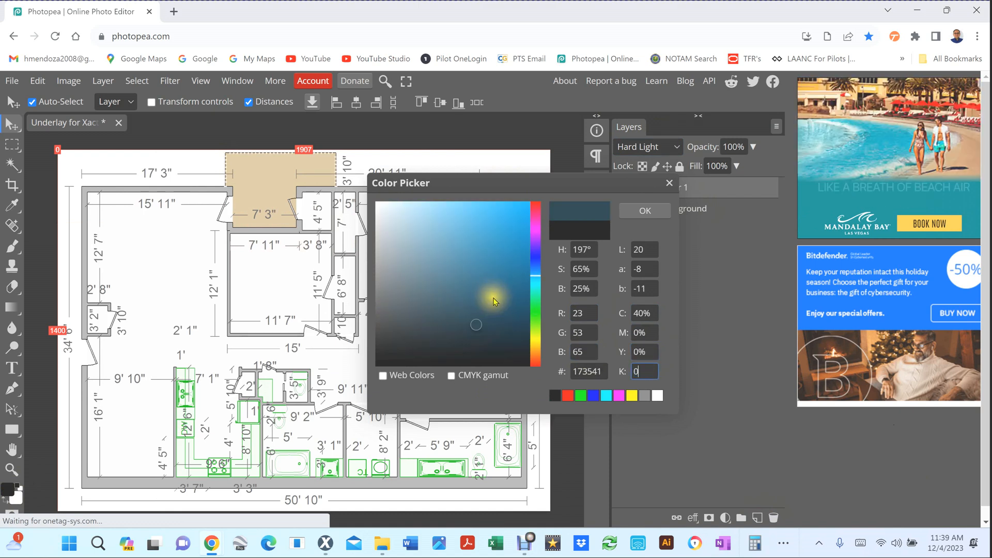
{"action": "type", "text": "0"}
{"action": "left_click", "coordinate": [654, 353]}
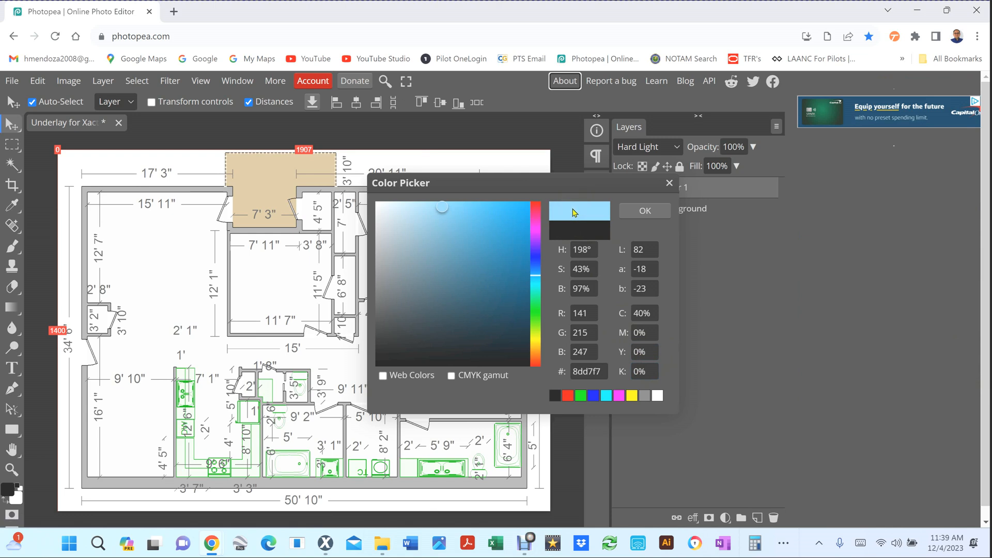
{"action": "left_click", "coordinate": [649, 211]}
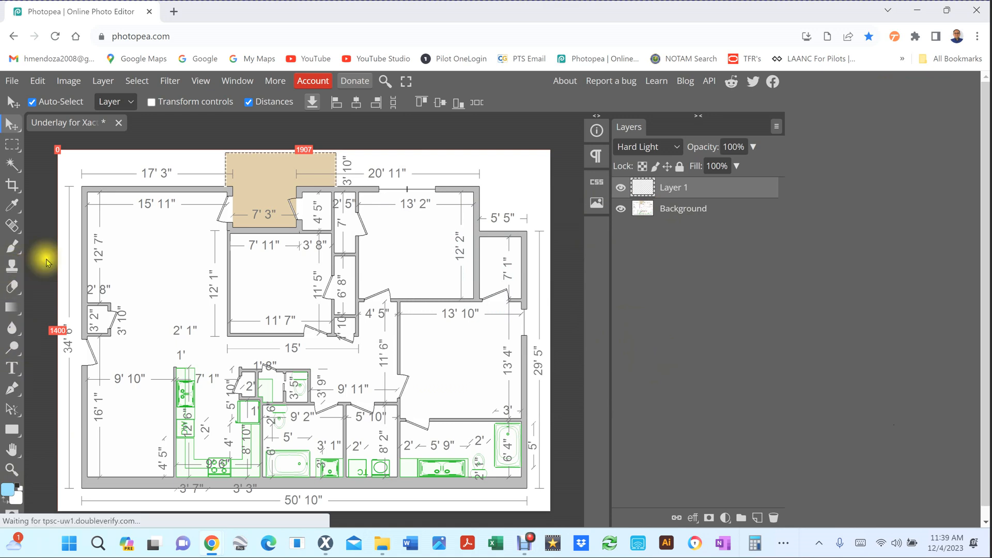
Choose the Brush tool and enlarge its tip to 117 px.
{"action": "right_click", "coordinate": [14, 248]}
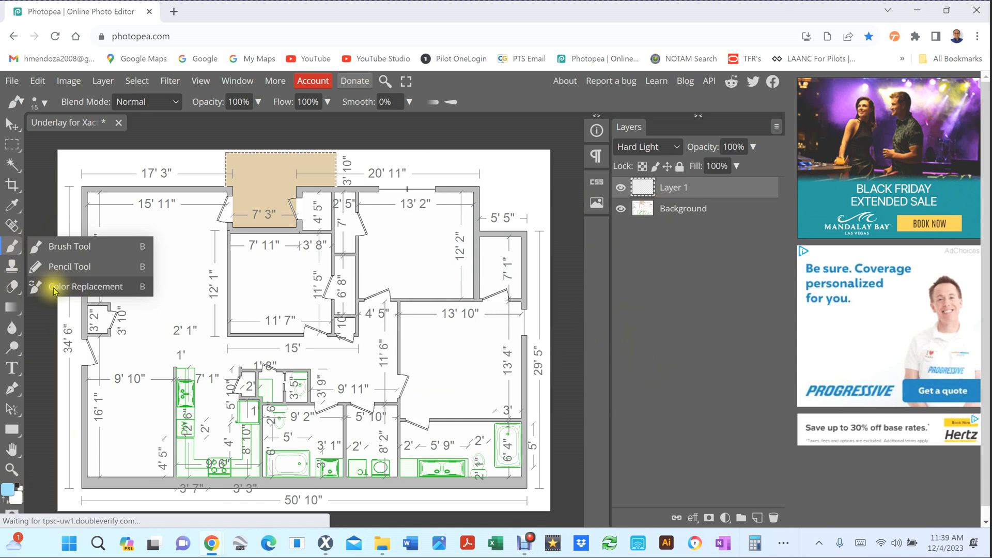
{"action": "left_click", "coordinate": [76, 246]}
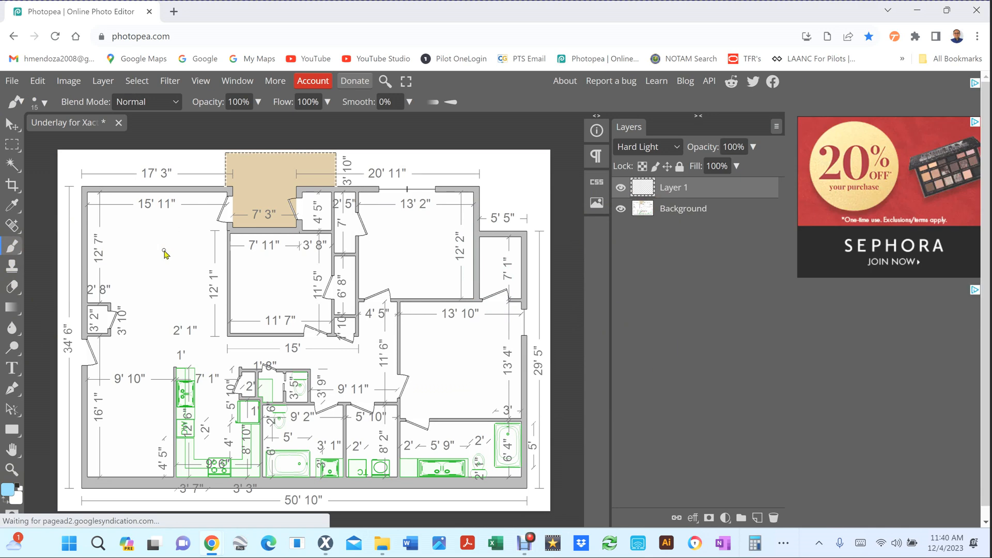
{"action": "left_click", "coordinate": [44, 103]}
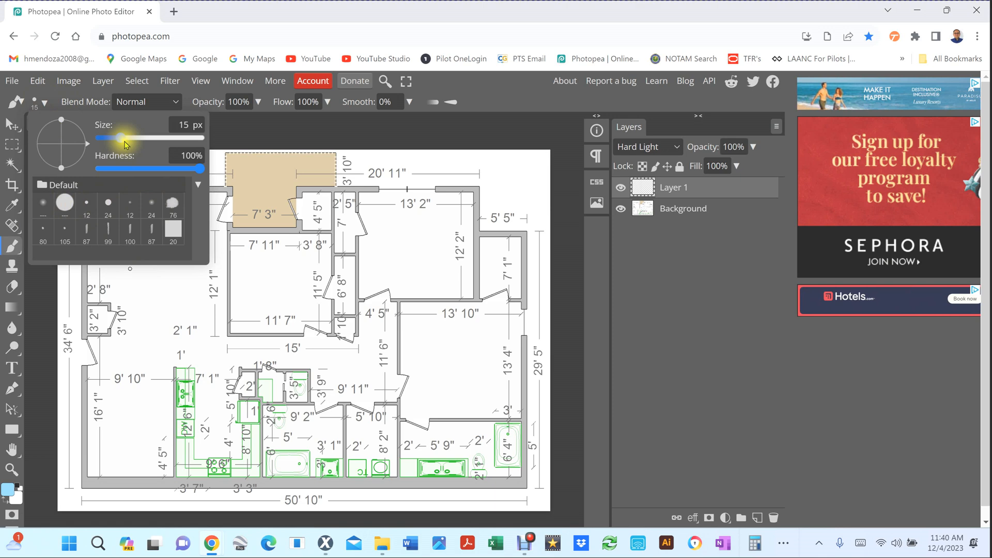
{"action": "mouse_move", "coordinate": [131, 140]}
{"action": "left_mouse_down"}
{"action": "mouse_move", "coordinate": [178, 137]}
{"action": "mouse_move", "coordinate": [146, 145]}
{"action": "left_mouse_up"}
{"action": "key", "text": "Return"}
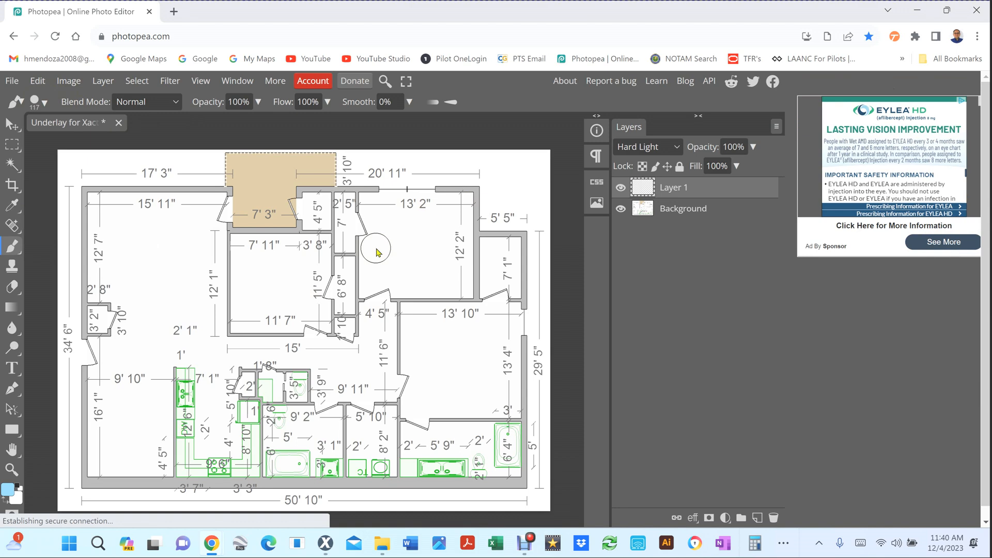
Enlarge the brush to 800 px and paint over the entire floor plan on the Hard Light layer.
{"action": "left_click", "coordinate": [420, 256]}
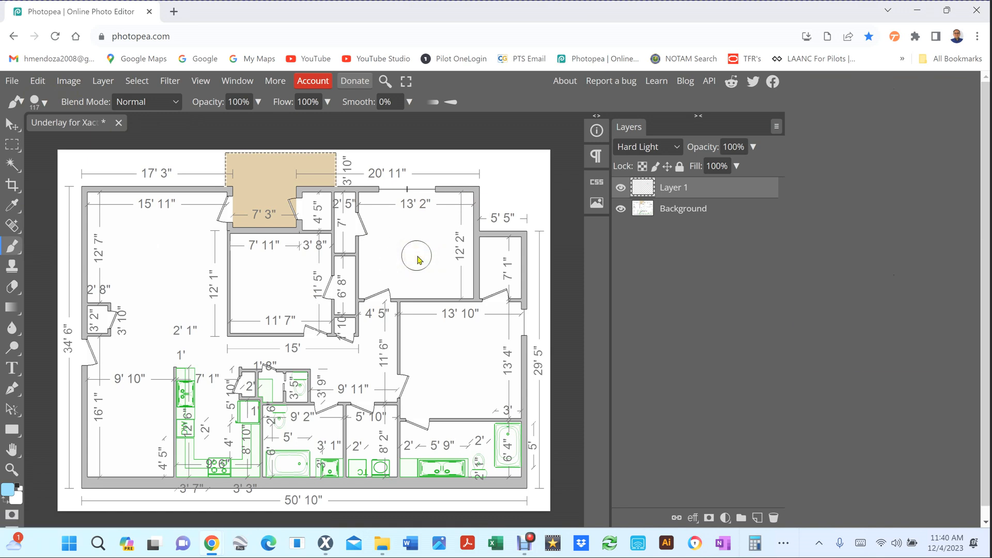
{"action": "key", "text": "bracketright"}
{"action": "key", "text": "bracketright"}
{"action": "key", "text": "bracketright"}
{"action": "key", "text": "bracketright"}
{"action": "key", "text": "bracketright"}
{"action": "key", "text": "bracketright"}
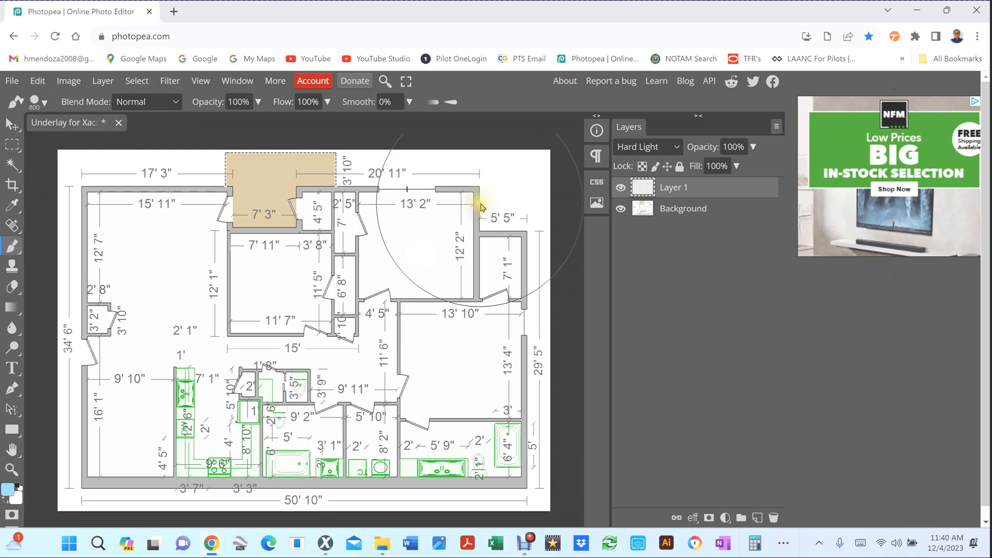
{"action": "mouse_move", "coordinate": [481, 207]}
{"action": "left_mouse_down"}
{"action": "mouse_move", "coordinate": [177, 220]}
{"action": "mouse_move", "coordinate": [64, 211]}
{"action": "mouse_move", "coordinate": [107, 321]}
{"action": "mouse_move", "coordinate": [387, 317]}
{"action": "mouse_move", "coordinate": [534, 334]}
{"action": "mouse_move", "coordinate": [525, 454]}
{"action": "mouse_move", "coordinate": [328, 454]}
{"action": "mouse_move", "coordinate": [78, 432]}
{"action": "left_mouse_up"}
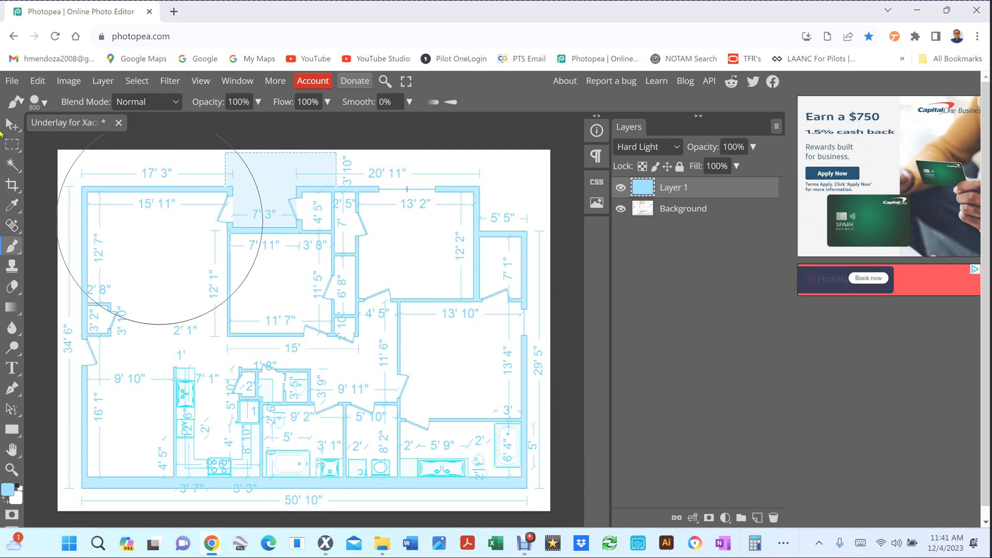
Save the recolored plan over the original Underlay for Xactimate Sketch (2).png and allow the site to save changes.
{"action": "left_click", "coordinate": [15, 83]}
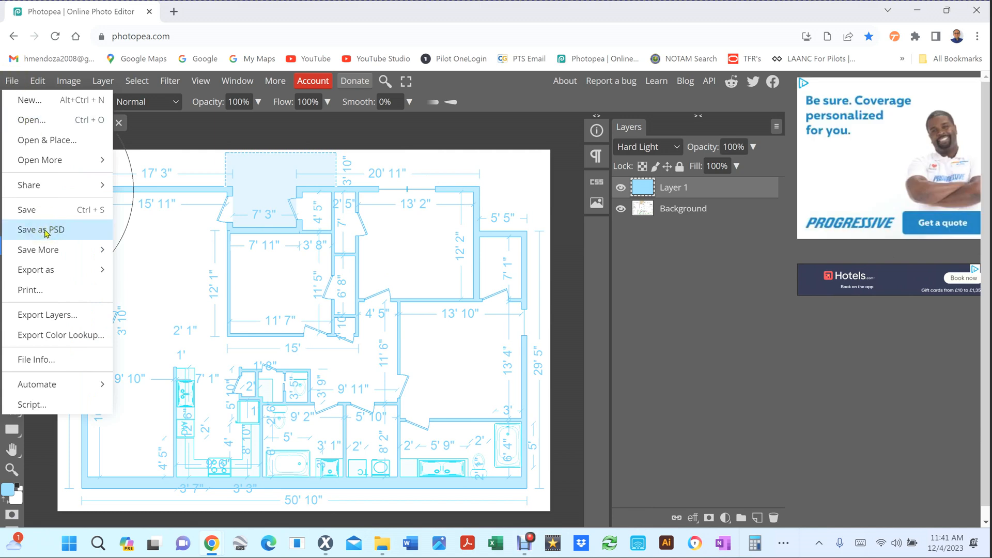
{"action": "mouse_move", "coordinate": [55, 274]}
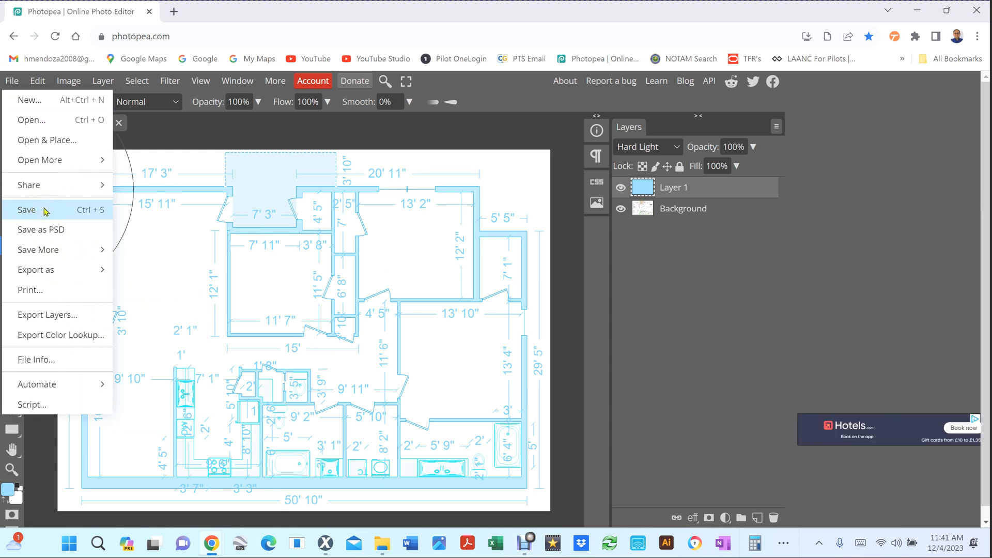
{"action": "left_click", "coordinate": [45, 211]}
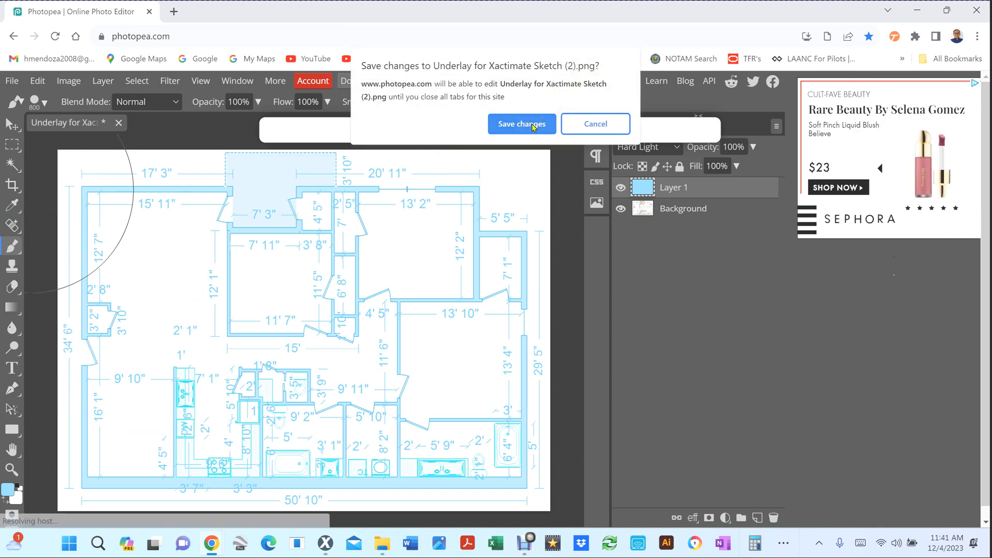
{"action": "left_click", "coordinate": [532, 126]}
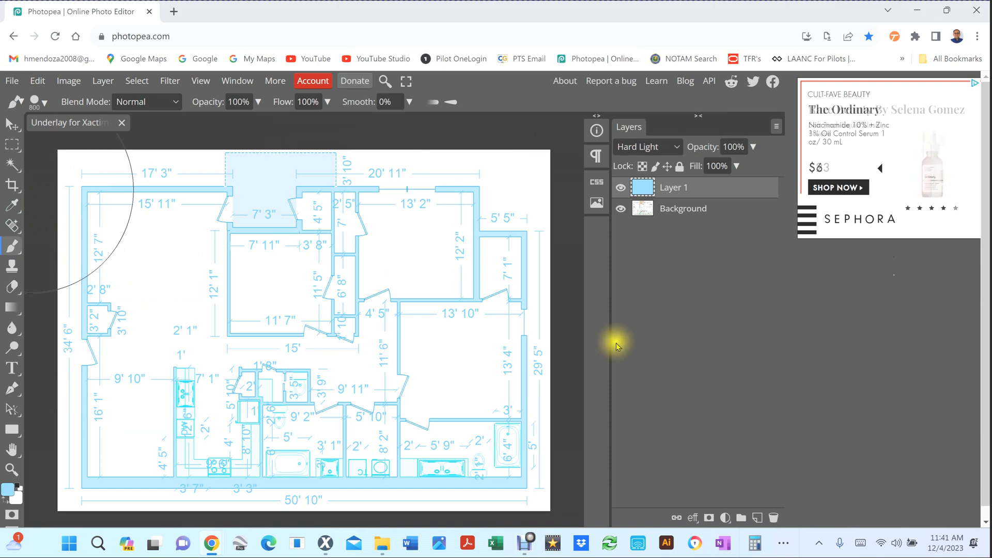
Go to the Windows desktop and open the saved underlay image to check it.
{"action": "key", "text": "super+d"}
{"action": "left_click", "coordinate": [326, 344]}
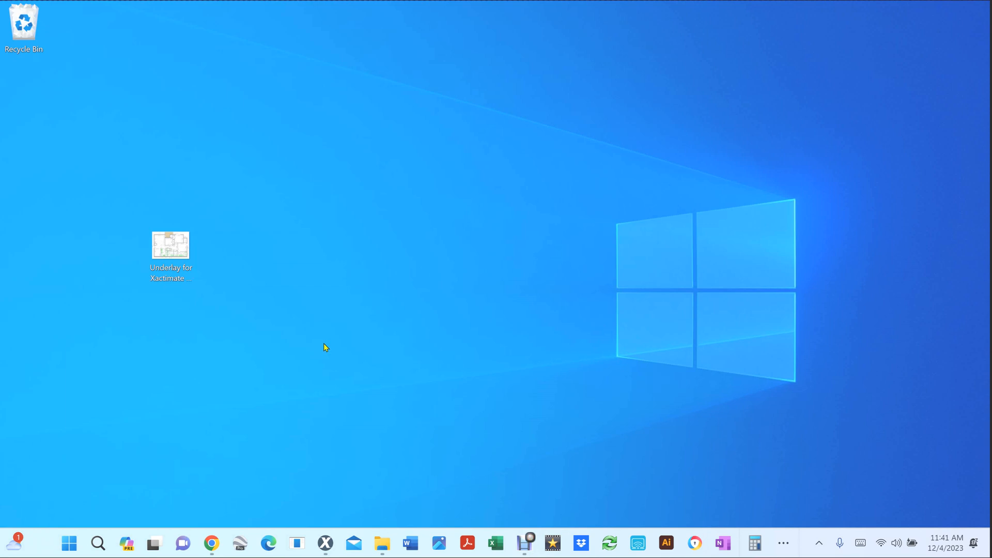
{"action": "double_click", "coordinate": [171, 249]}
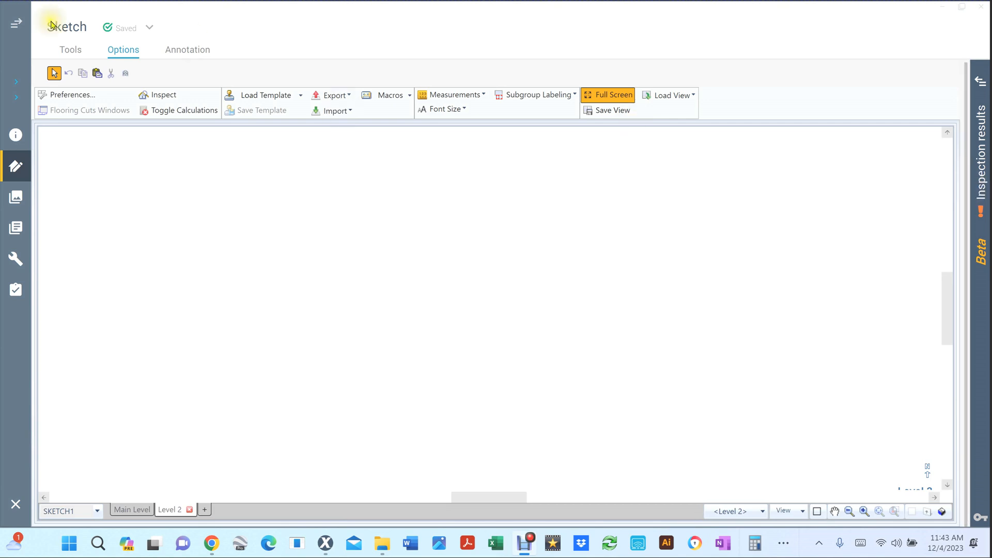
Show the Sketch drawing tools, expand the project navigation and switch the estimate to Estimate Items.
{"action": "left_click", "coordinate": [71, 50]}
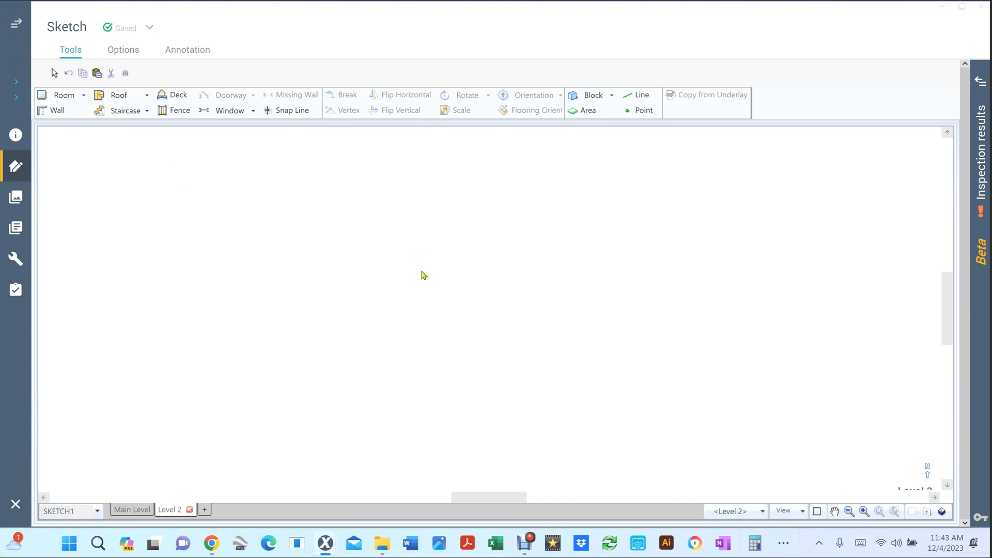
{"action": "left_click", "coordinate": [17, 23]}
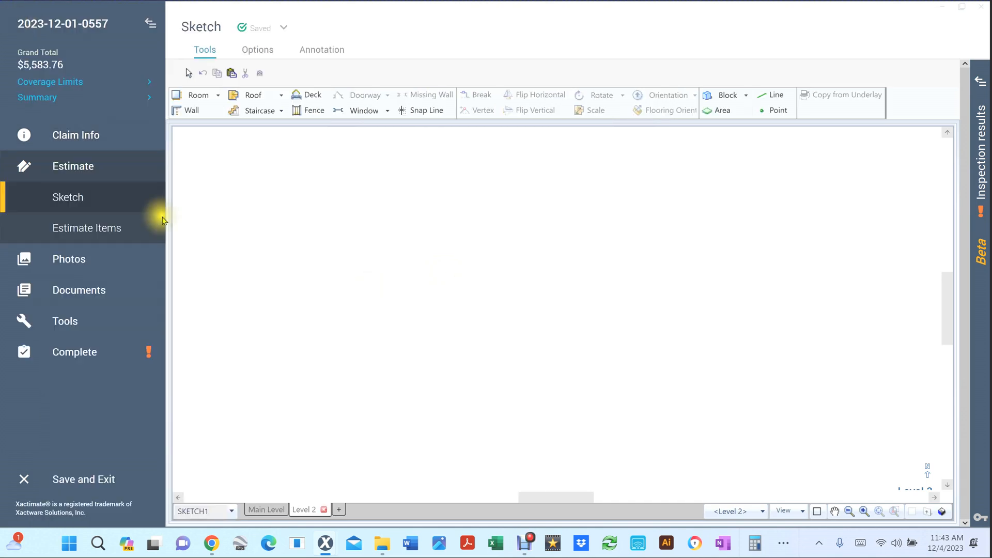
{"action": "left_click", "coordinate": [416, 269]}
{"action": "key", "text": "F5"}
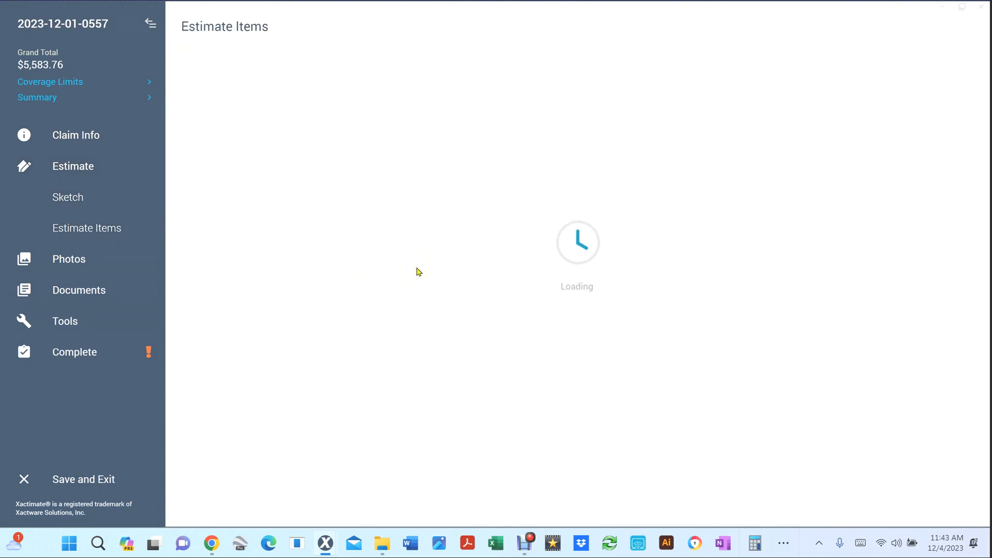
{"action": "left_click", "coordinate": [573, 375]}
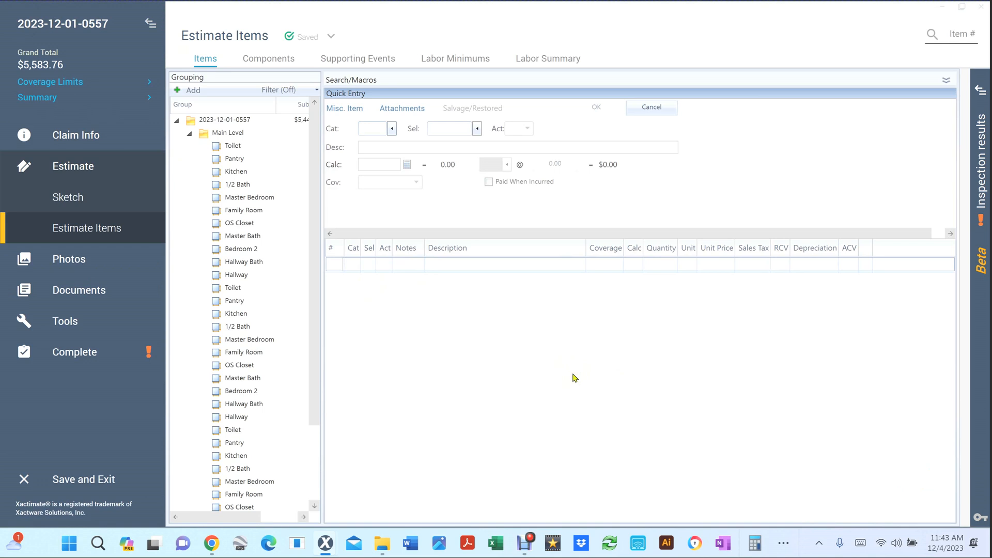
Switch the estimate back to Sketch, with the drawing area in full screen and the project navigation collapsed.
{"action": "key", "text": "F4"}
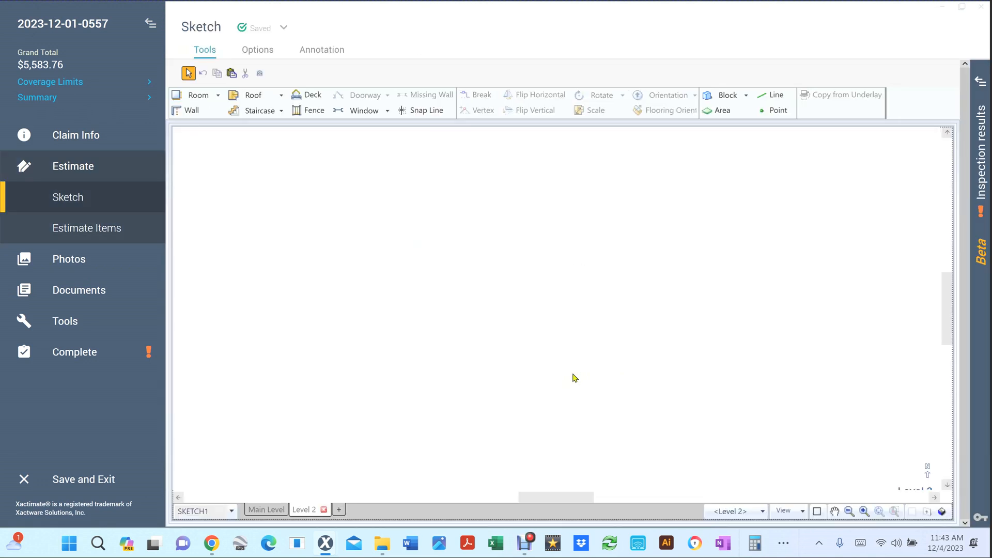
{"action": "left_click", "coordinate": [568, 370]}
{"action": "left_click", "coordinate": [568, 370]}
{"action": "key", "text": "F4"}
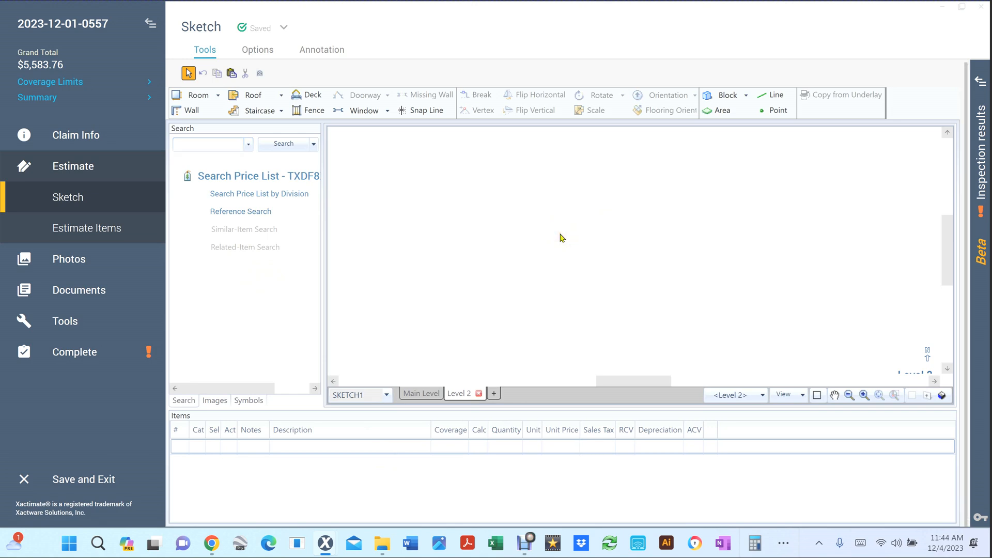
{"action": "key", "text": "F11"}
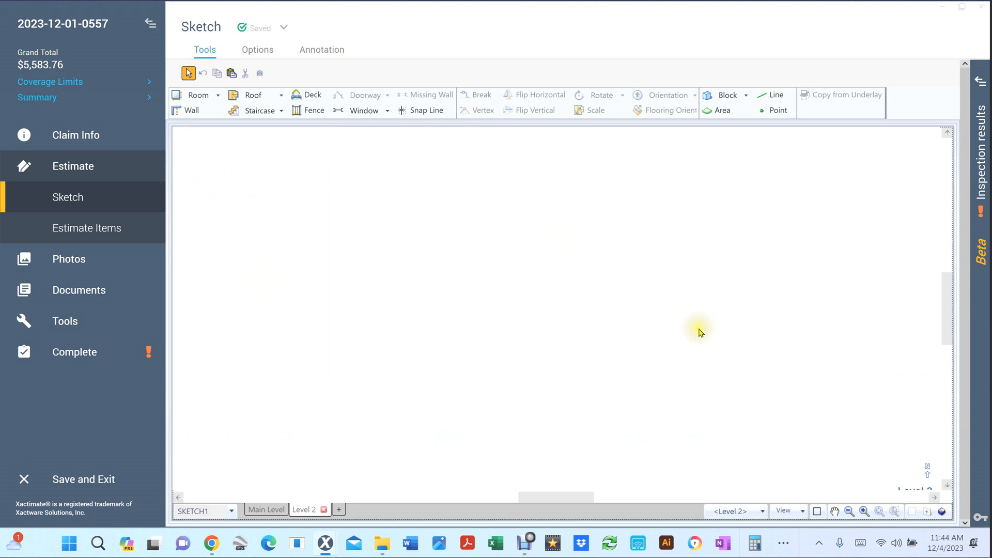
{"action": "left_click", "coordinate": [152, 25]}
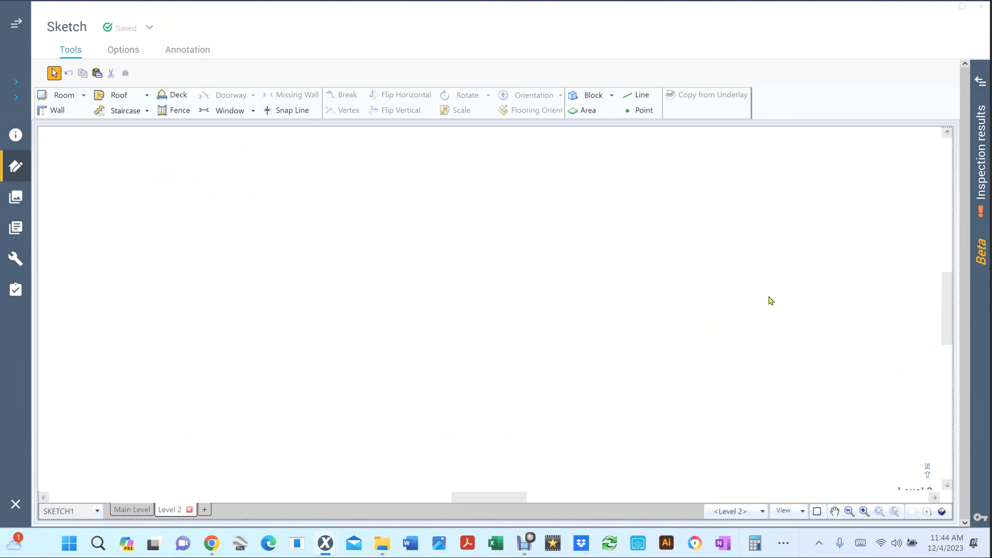
Start importing an underlay image into Level 2 and choose Underlay for Xactimate Sketch (2).png from the Desktop.
{"action": "left_click", "coordinate": [121, 50]}
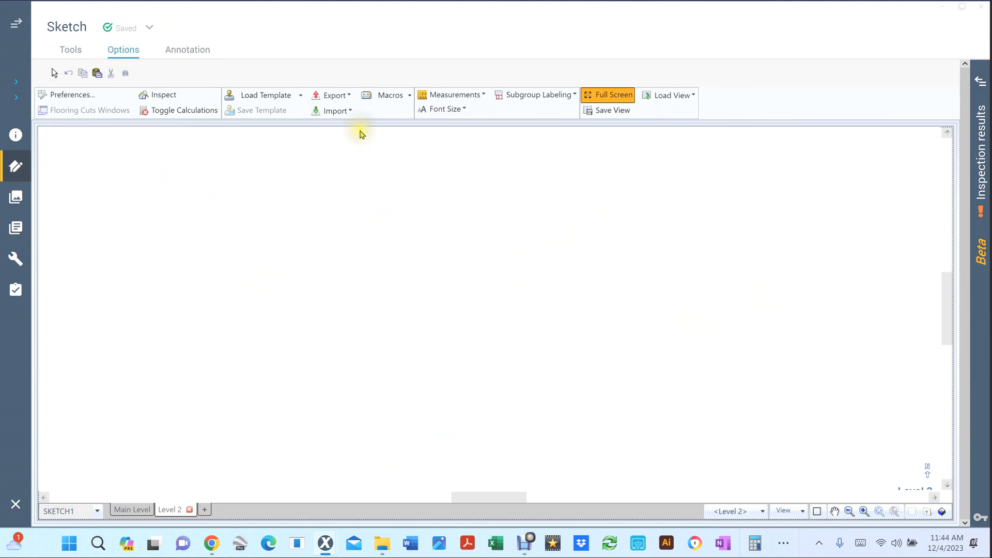
{"action": "left_click", "coordinate": [346, 111]}
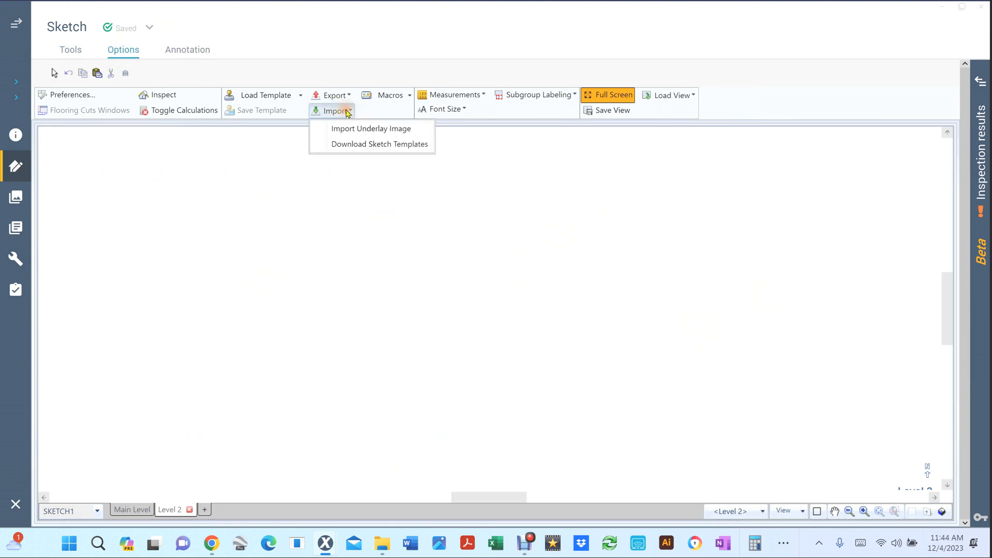
{"action": "left_click", "coordinate": [363, 134]}
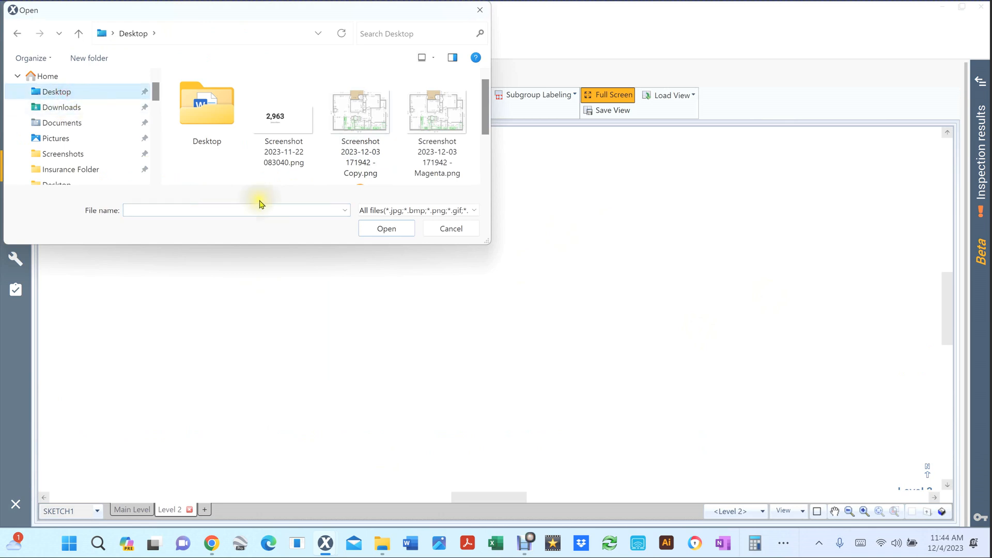
{"action": "left_click_drag", "start_coordinate": [491, 117], "coordinate": [485, 149]}
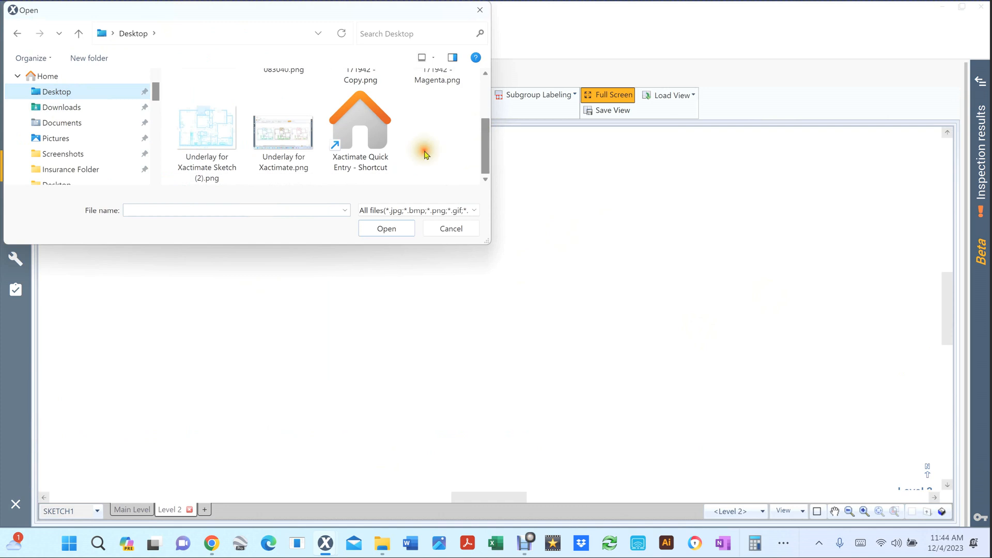
{"action": "left_click", "coordinate": [204, 133]}
{"action": "left_click", "coordinate": [388, 232]}
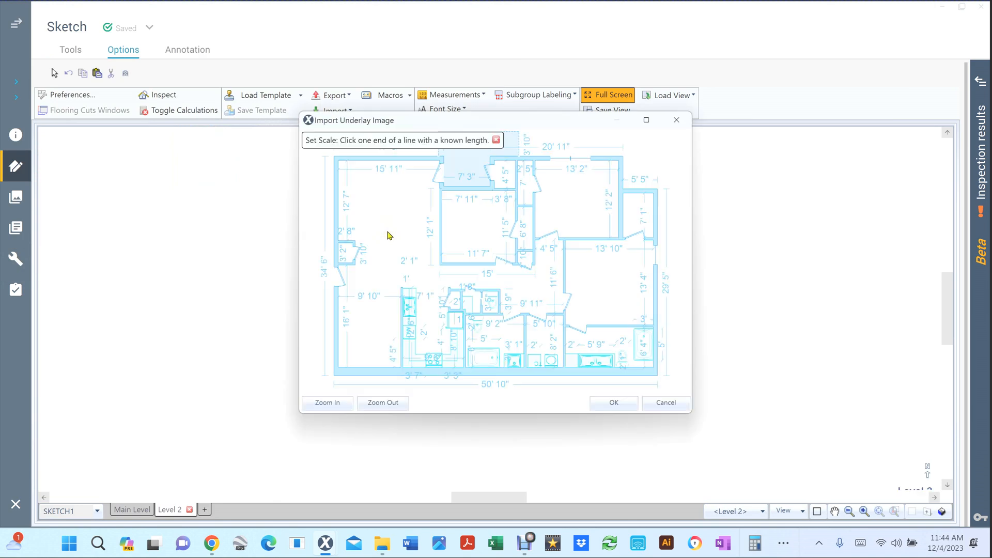
In the maximized import window, scale the underlay by marking the upper-left room's inner top wall as 15' 11", and finish the import.
{"action": "mouse_move", "coordinate": [647, 123]}
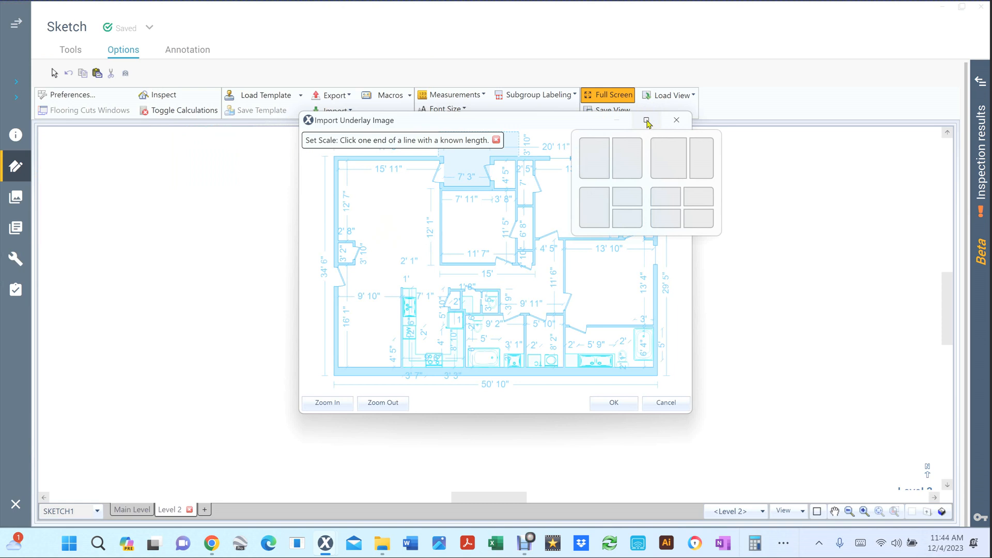
{"action": "left_click", "coordinate": [647, 122]}
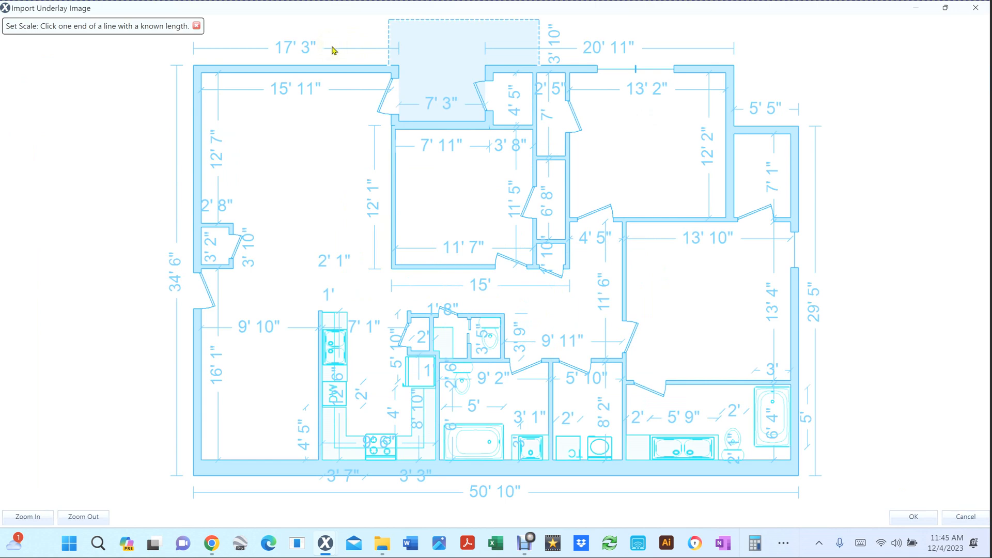
{"action": "scroll", "coordinate": [332, 50], "scroll_direction": "up", "scroll_amount": 1}
{"action": "scroll", "coordinate": [332, 50], "scroll_direction": "down", "scroll_amount": 2}
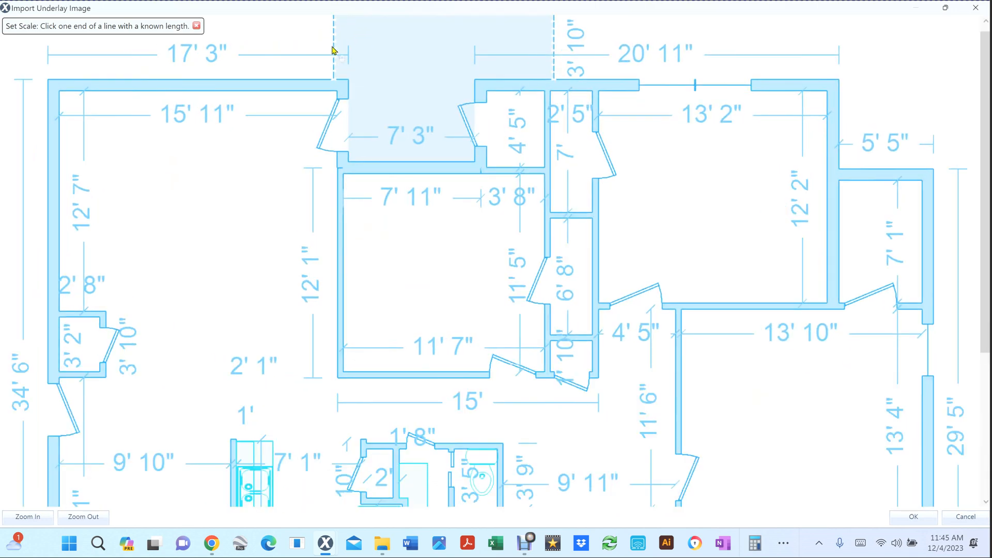
{"action": "scroll", "coordinate": [333, 107], "scroll_direction": "up", "scroll_amount": 2}
{"action": "scroll", "coordinate": [312, 67], "scroll_direction": "down", "scroll_amount": 1}
{"action": "scroll", "coordinate": [301, 49], "scroll_direction": "up", "scroll_amount": 3}
{"action": "scroll", "coordinate": [301, 49], "scroll_direction": "up", "scroll_amount": 1}
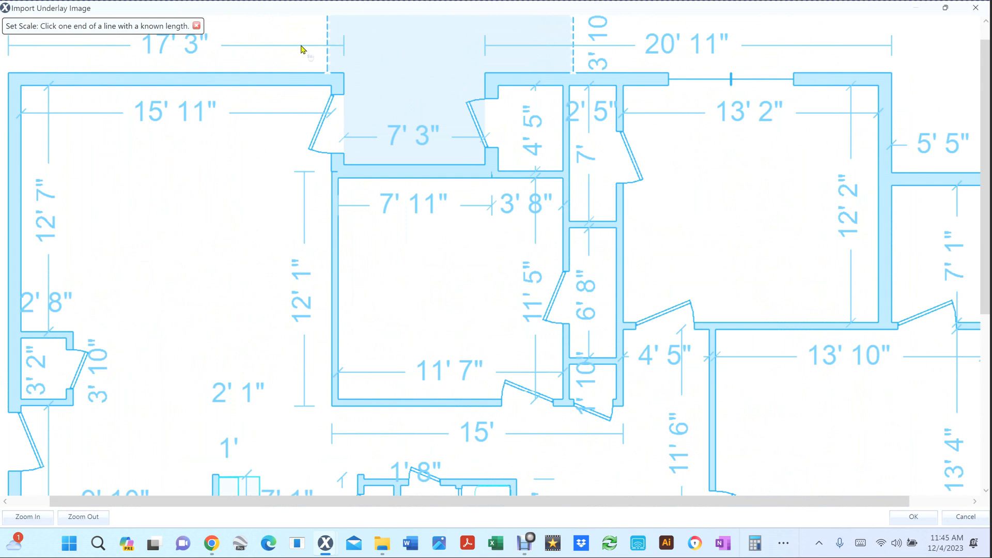
{"action": "scroll", "coordinate": [301, 49], "scroll_direction": "down", "scroll_amount": 1}
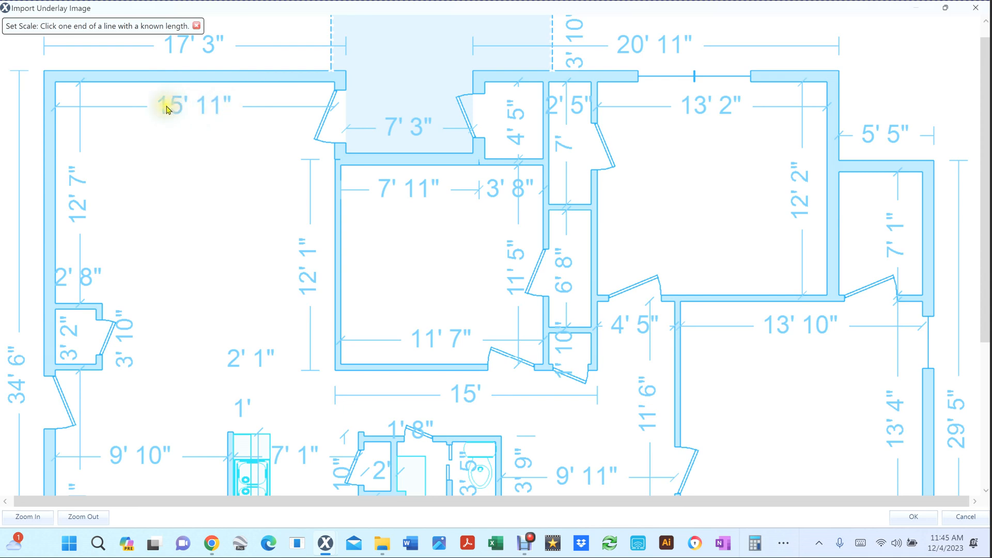
{"action": "left_click", "coordinate": [56, 81]}
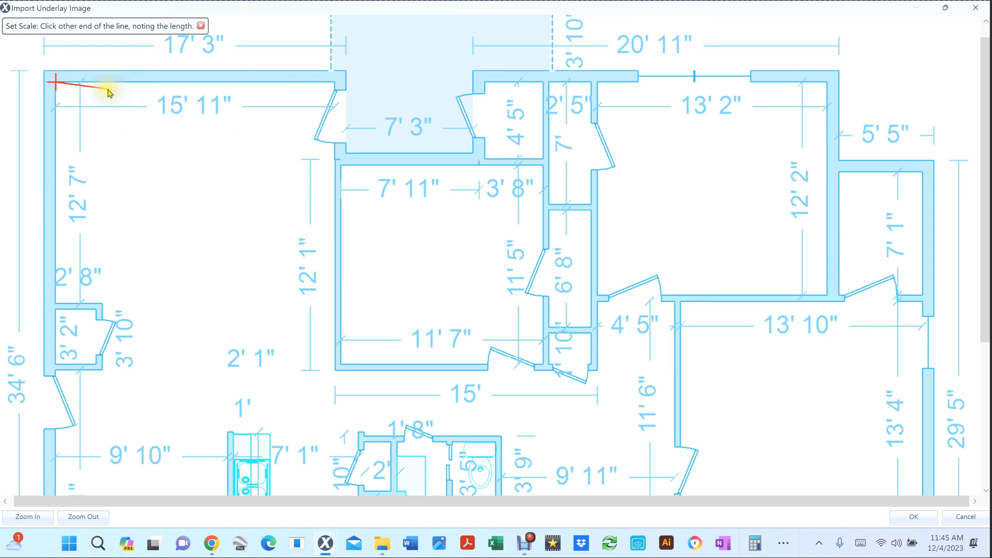
{"action": "left_click", "coordinate": [334, 84]}
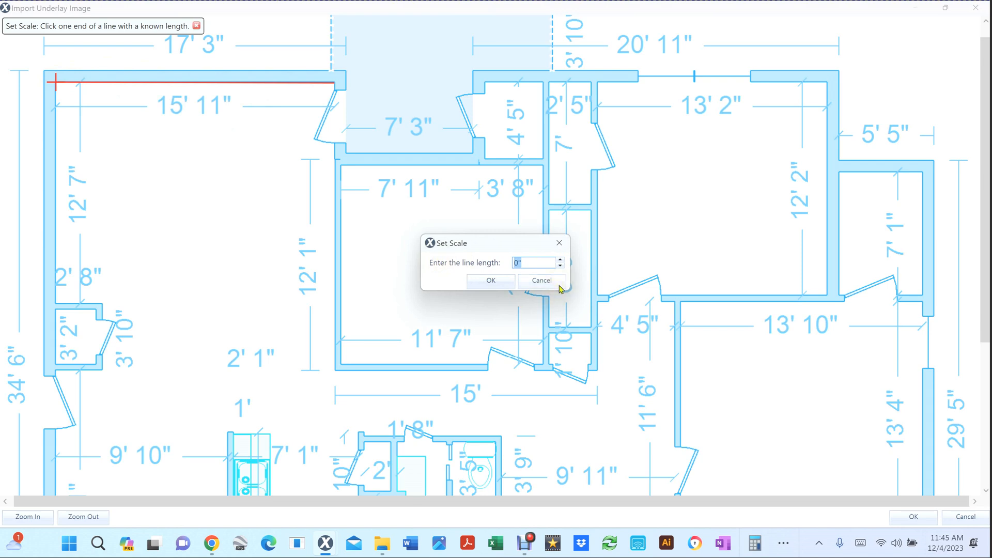
{"action": "type", "text": "15,11"}
{"action": "left_click", "coordinate": [492, 283]}
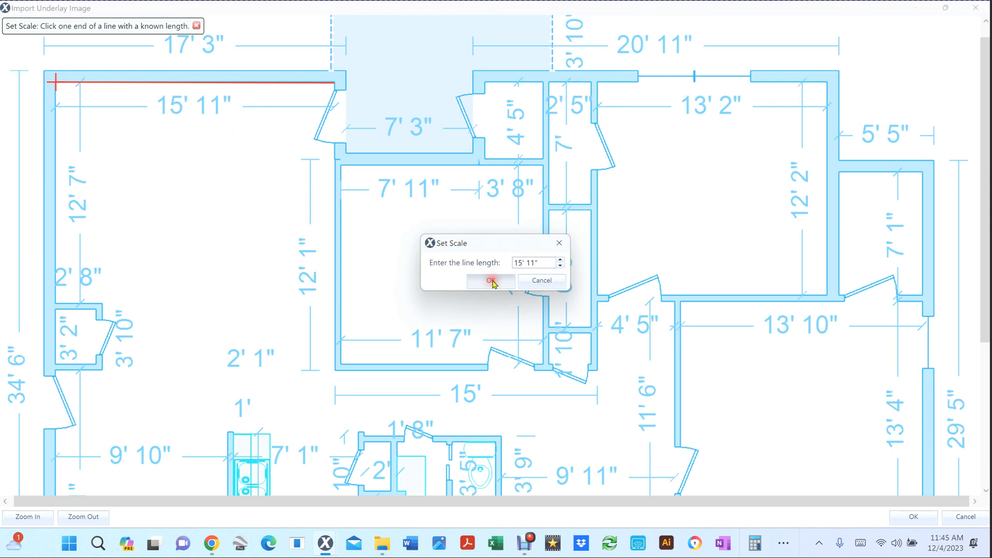
{"action": "left_click", "coordinate": [916, 518]}
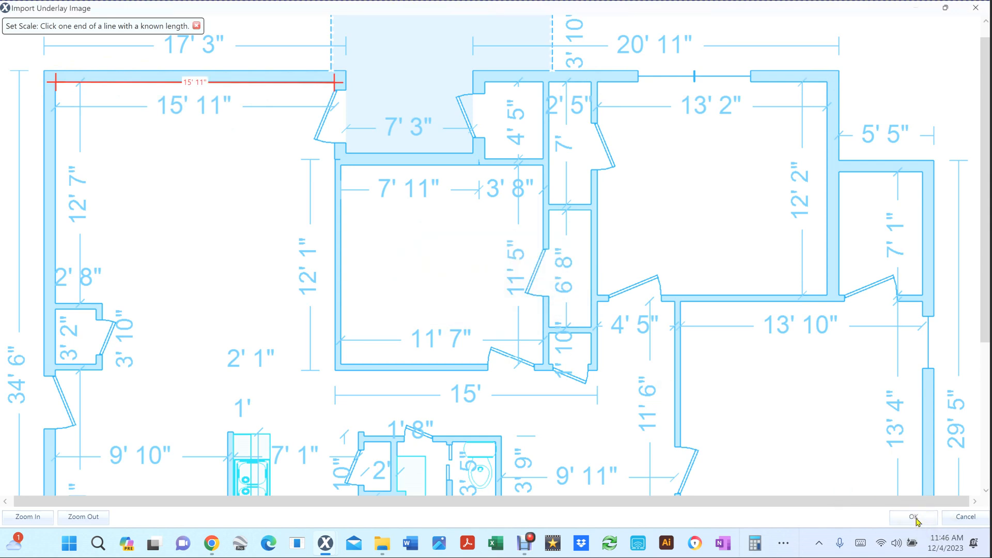
{"action": "left_click", "coordinate": [915, 518]}
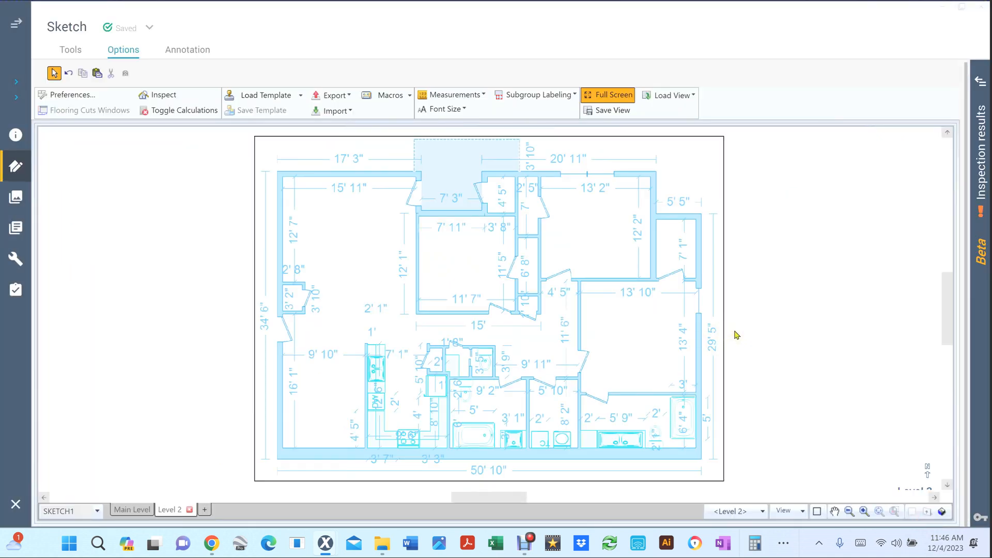
Draw a room at the underlay's upper-left corner, stretch it rightward and set its inside width to 15' 11".
{"action": "key", "text": "r"}
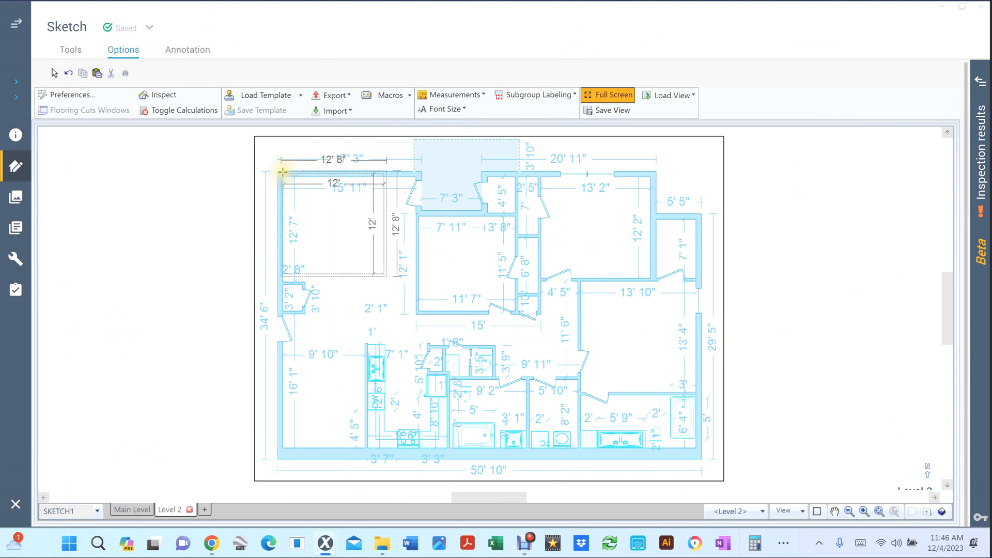
{"action": "left_click", "coordinate": [283, 172]}
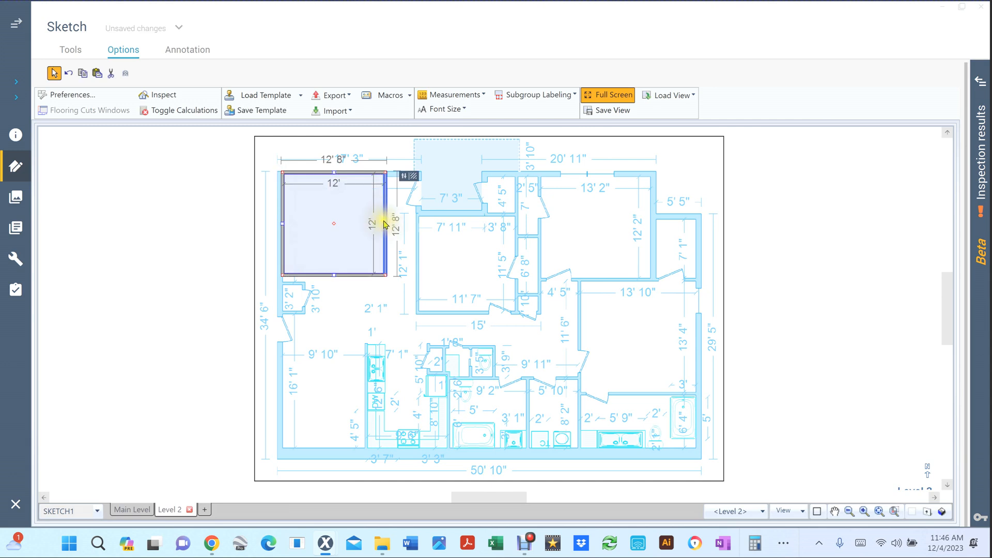
{"action": "left_click_drag", "start_coordinate": [385, 222], "coordinate": [412, 225]}
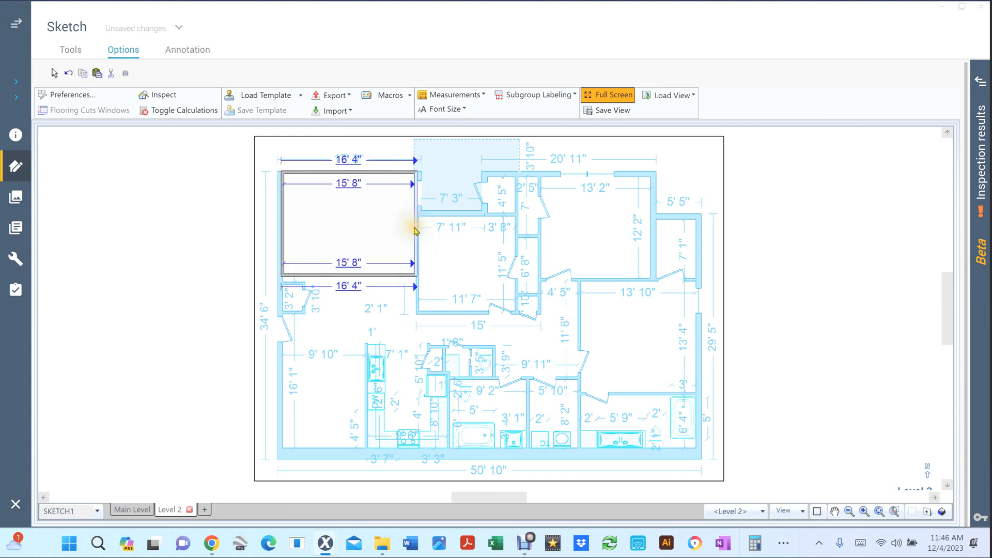
{"action": "left_click", "coordinate": [353, 185]}
{"action": "type", "text": "15, 4"}
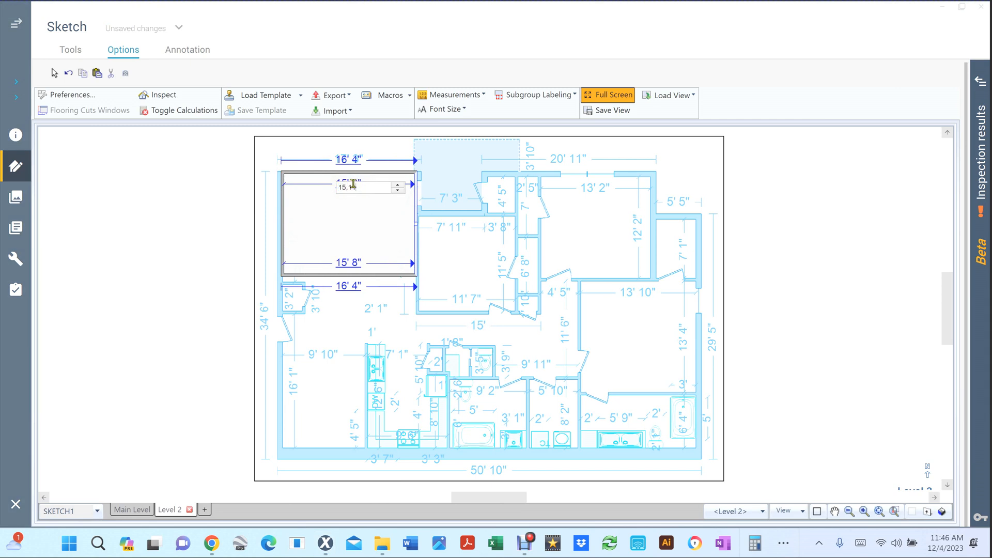
{"action": "key", "text": "Return"}
Show the room as a wireframe and move it slightly so its walls line up with the underlay's upper-left room.
{"action": "scroll", "coordinate": [345, 170], "scroll_direction": "up", "scroll_amount": 5}
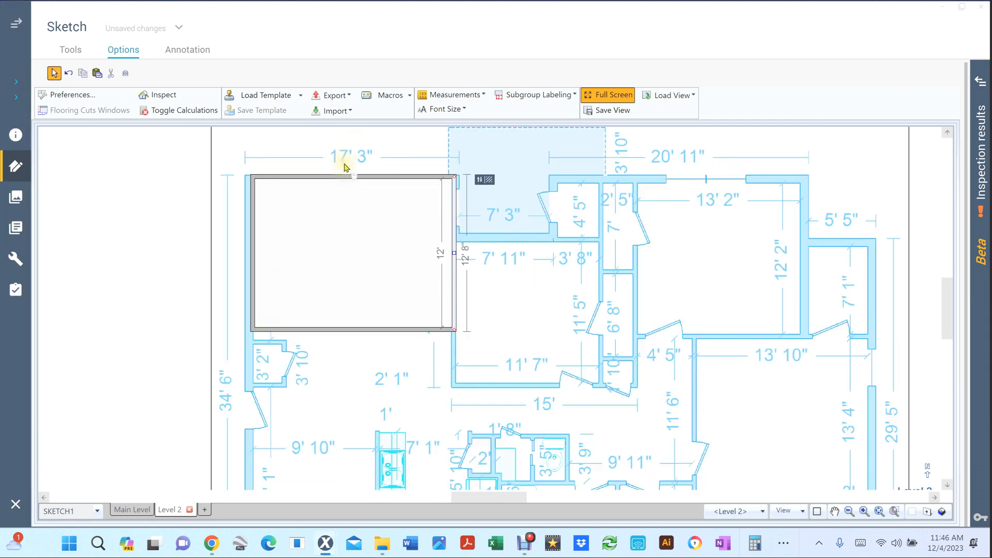
{"action": "left_click", "coordinate": [303, 355]}
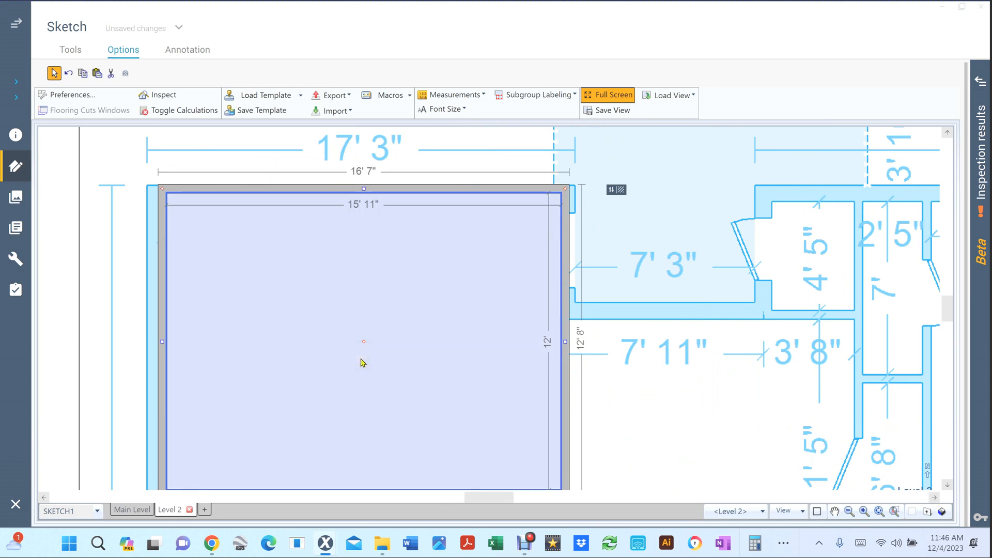
{"action": "key", "text": "w"}
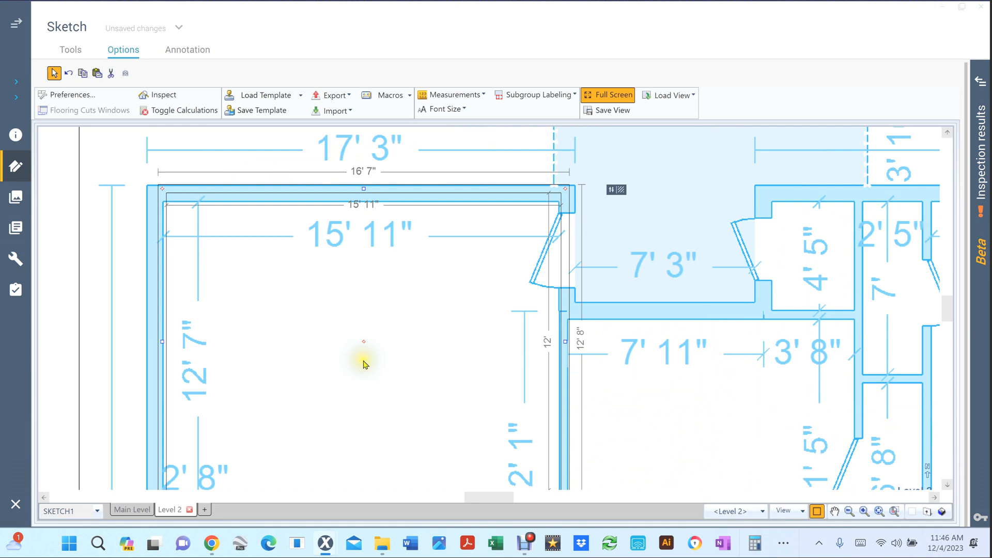
{"action": "left_click_drag", "start_coordinate": [363, 340], "coordinate": [362, 348]}
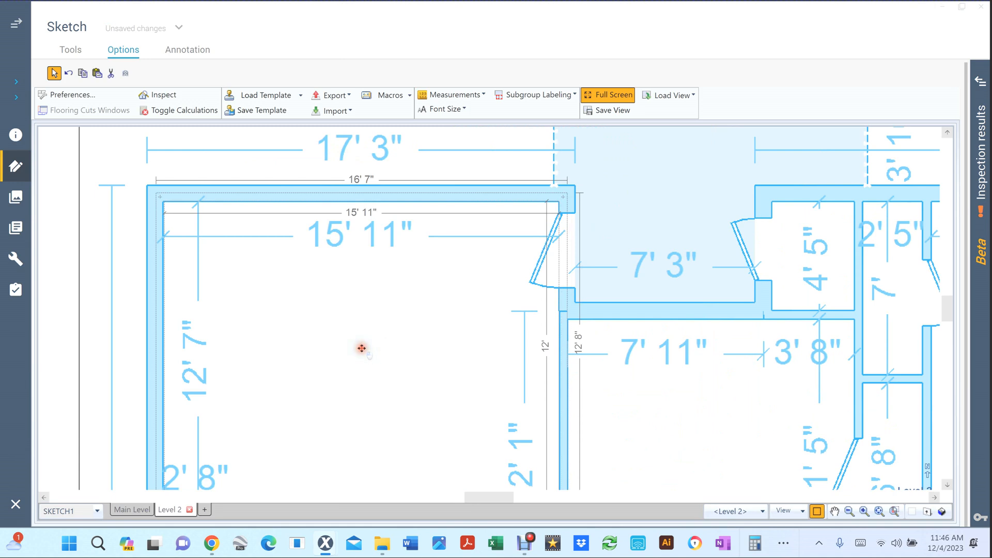
{"action": "left_click", "coordinate": [362, 349]}
Stretch the room's lower wall down to the underlay wall below the small closet, making it about 16' 2" deep inside, and deselect it.
{"action": "scroll", "coordinate": [545, 309], "scroll_direction": "down", "scroll_amount": 3}
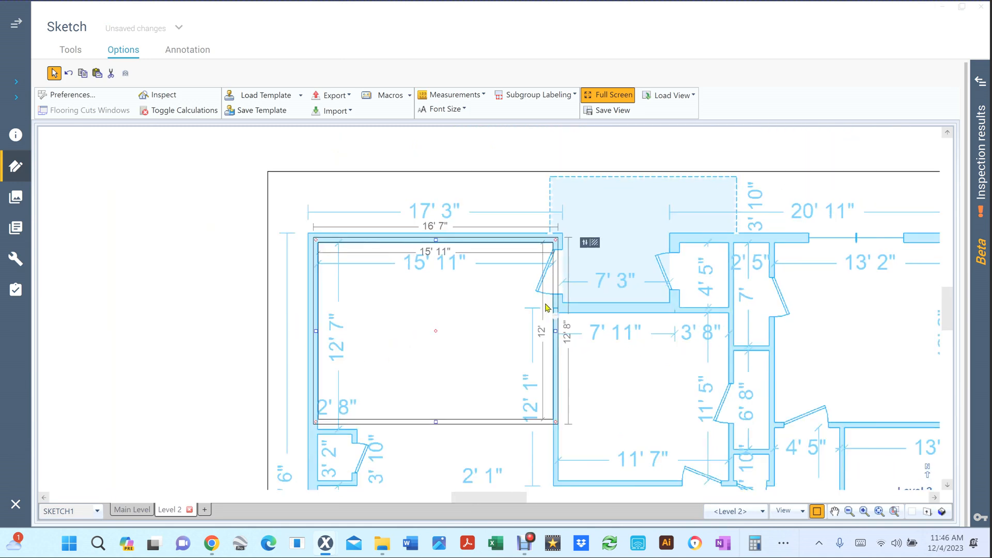
{"action": "scroll", "coordinate": [611, 325], "scroll_direction": "up", "scroll_amount": 3}
{"action": "scroll", "coordinate": [611, 327], "scroll_direction": "down", "scroll_amount": 4}
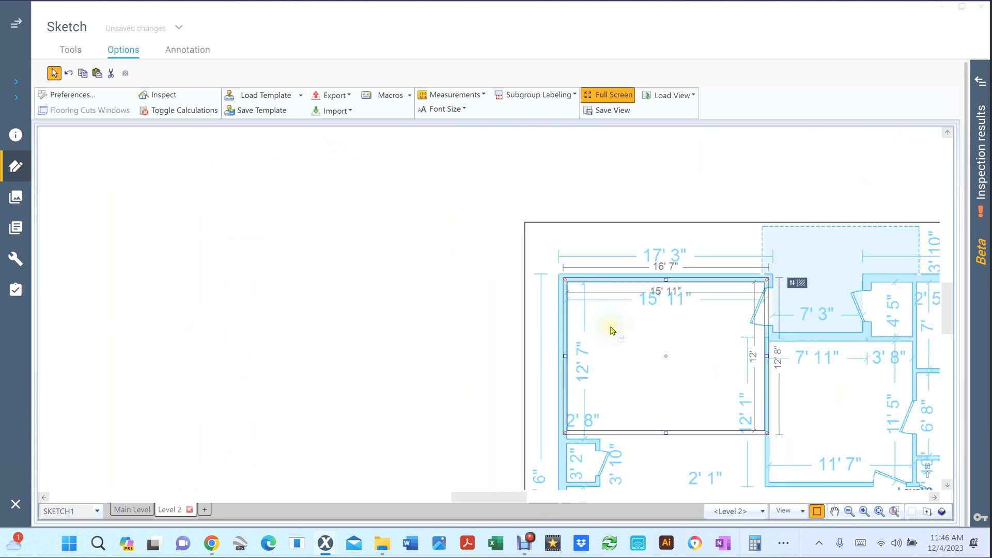
{"action": "left_click_drag", "start_coordinate": [744, 407], "coordinate": [514, 335]}
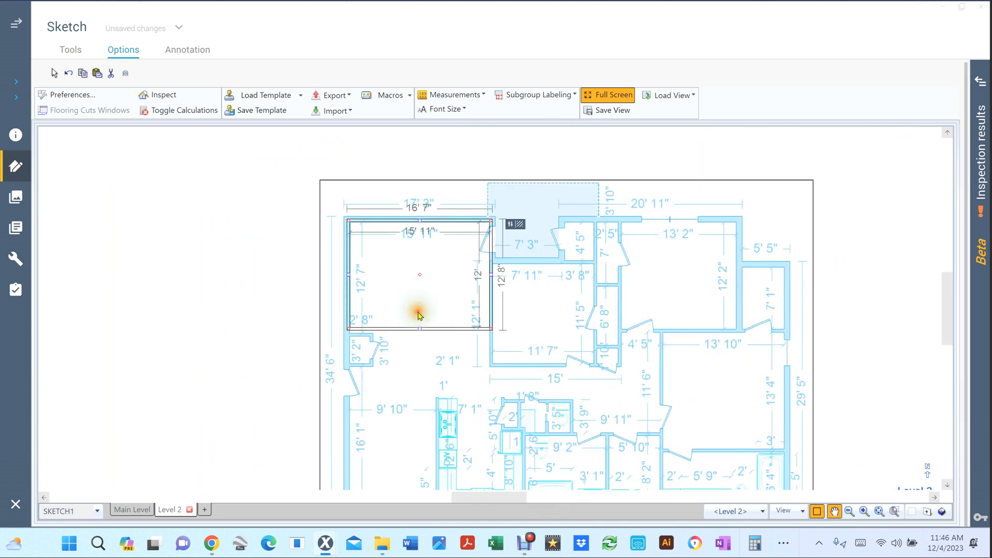
{"action": "left_click_drag", "start_coordinate": [419, 328], "coordinate": [418, 364]}
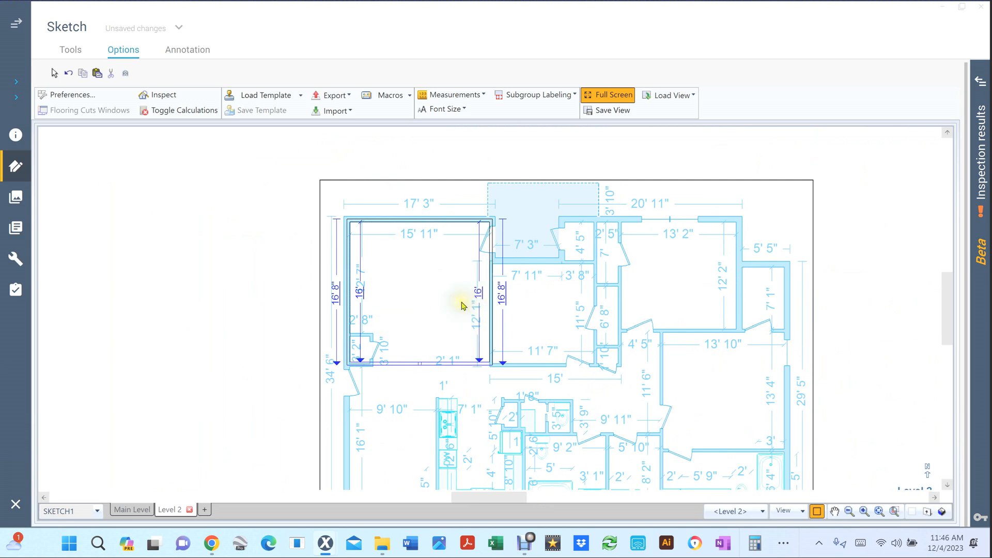
{"action": "scroll", "coordinate": [463, 306], "scroll_direction": "up", "scroll_amount": 4}
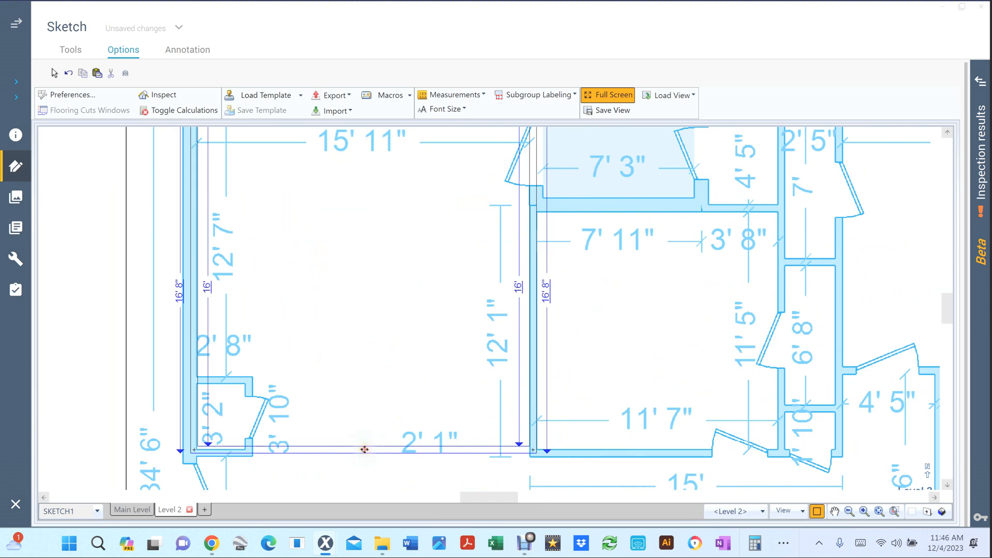
{"action": "left_click_drag", "start_coordinate": [364, 452], "coordinate": [360, 454]}
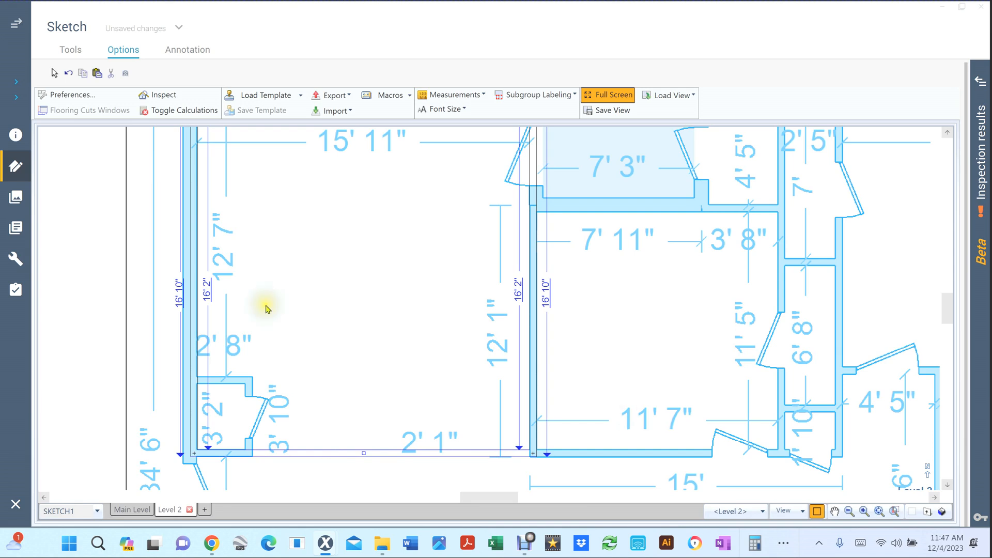
{"action": "scroll", "coordinate": [354, 284], "scroll_direction": "down", "scroll_amount": 2}
{"action": "scroll", "coordinate": [355, 284], "scroll_direction": "down", "scroll_amount": 1}
{"action": "right_click", "coordinate": [206, 278]}
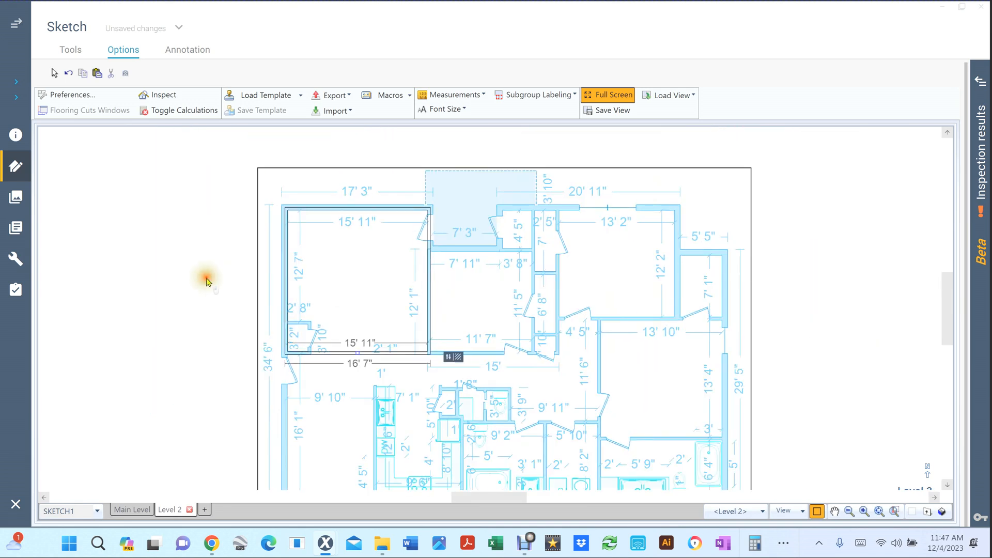
{"action": "scroll", "coordinate": [336, 302], "scroll_direction": "up", "scroll_amount": 2}
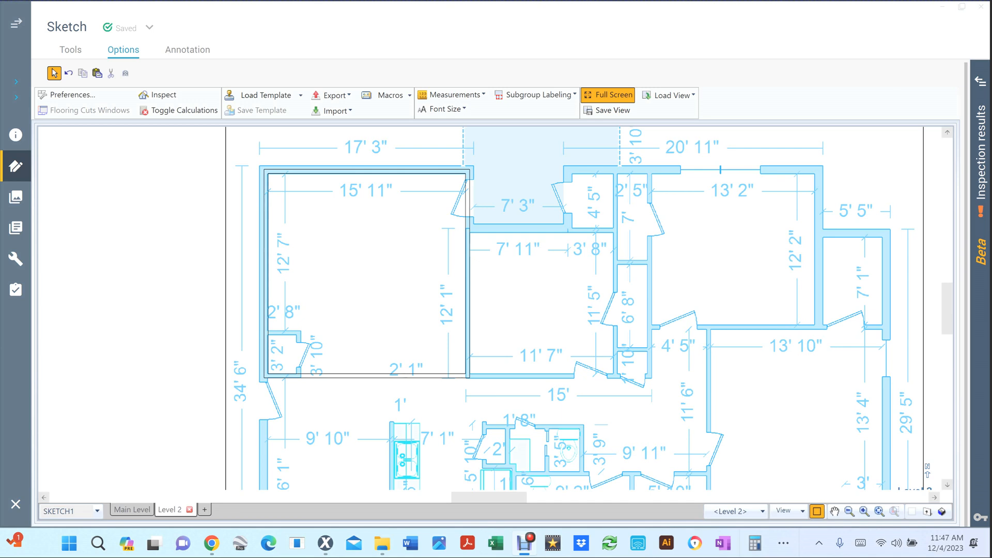
{"action": "left_click", "coordinate": [757, 262]}
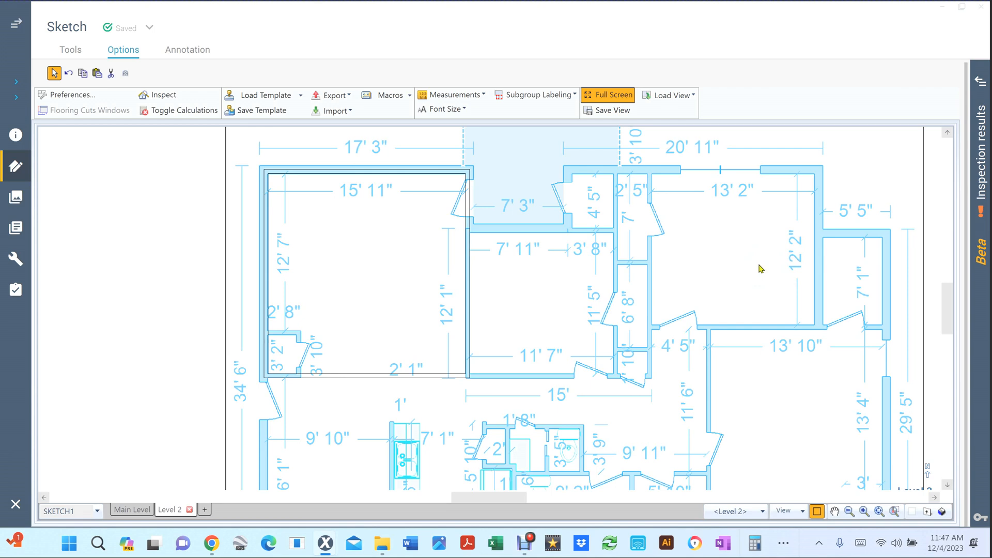
{"action": "scroll", "coordinate": [759, 268], "scroll_direction": "down", "scroll_amount": 3}
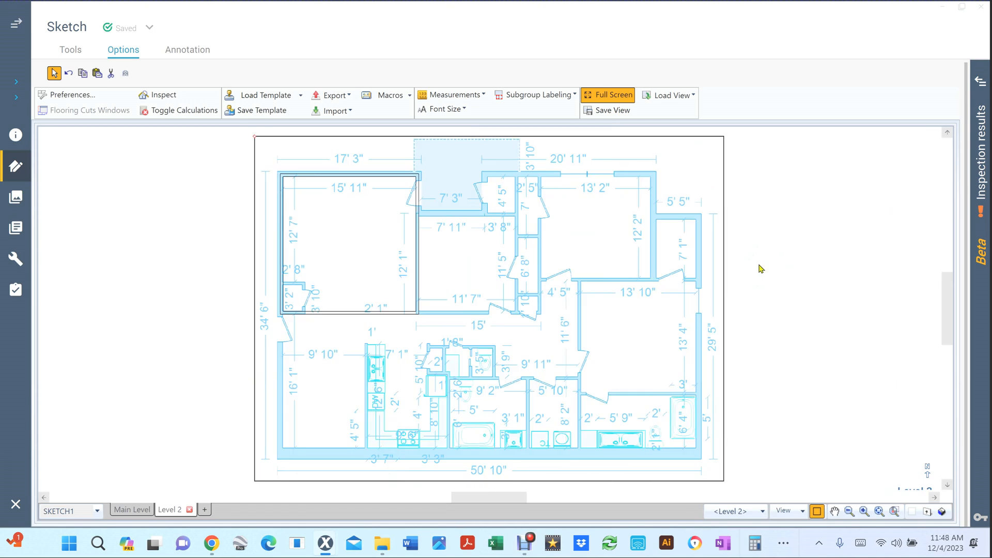